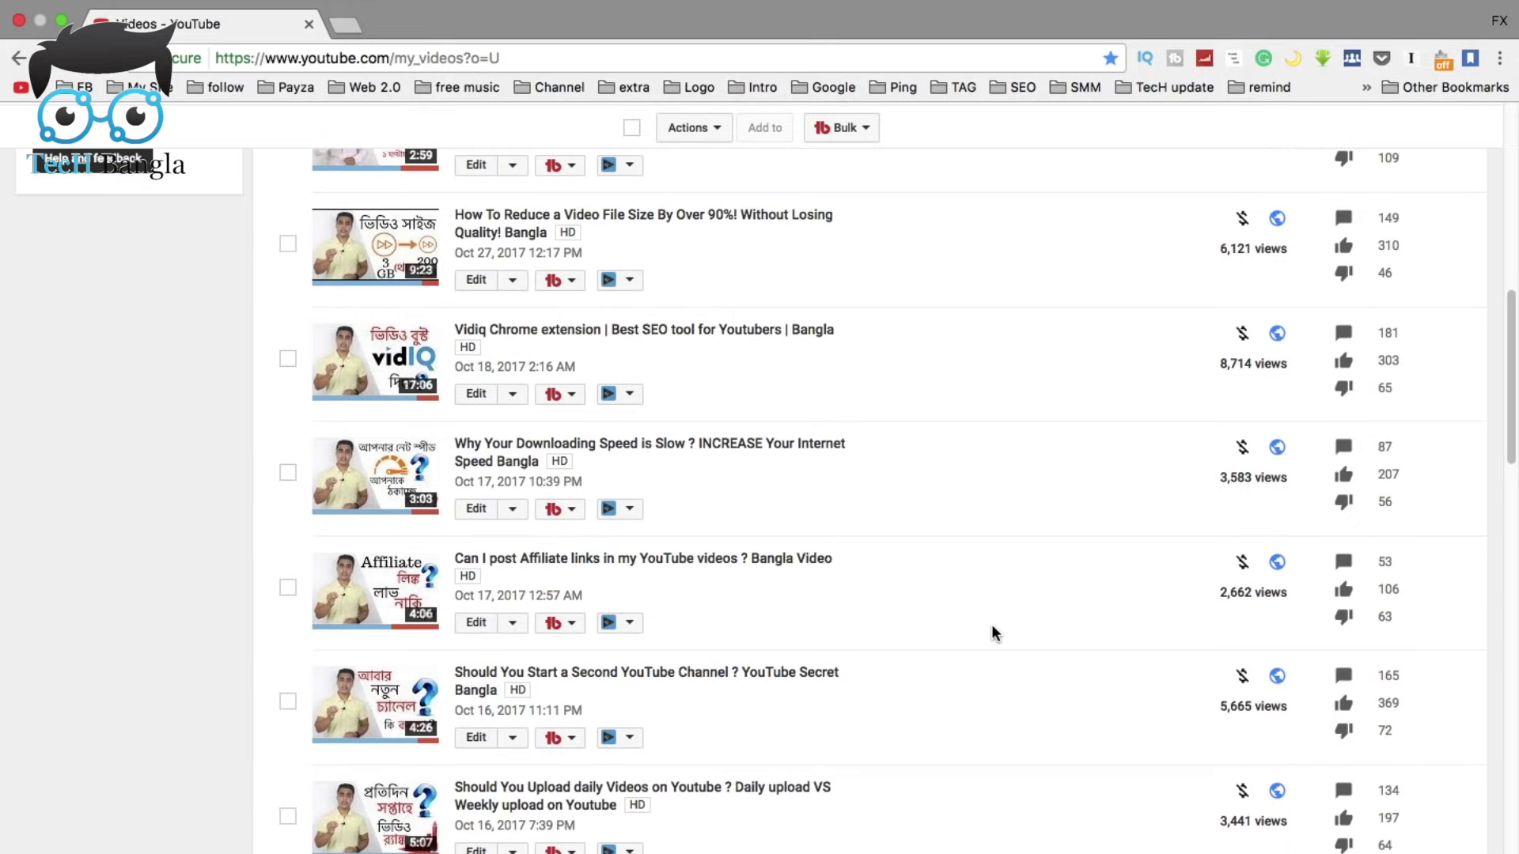
Find the "Ojooo Biggest ECONOMY Update" video in the Video Manager and start setting up its paid promotion
{"action": "scroll", "coordinate": [997, 602], "scroll_direction": "down", "scroll_amount": 4}
{"action": "scroll", "coordinate": [999, 591], "scroll_direction": "up", "scroll_amount": 15}
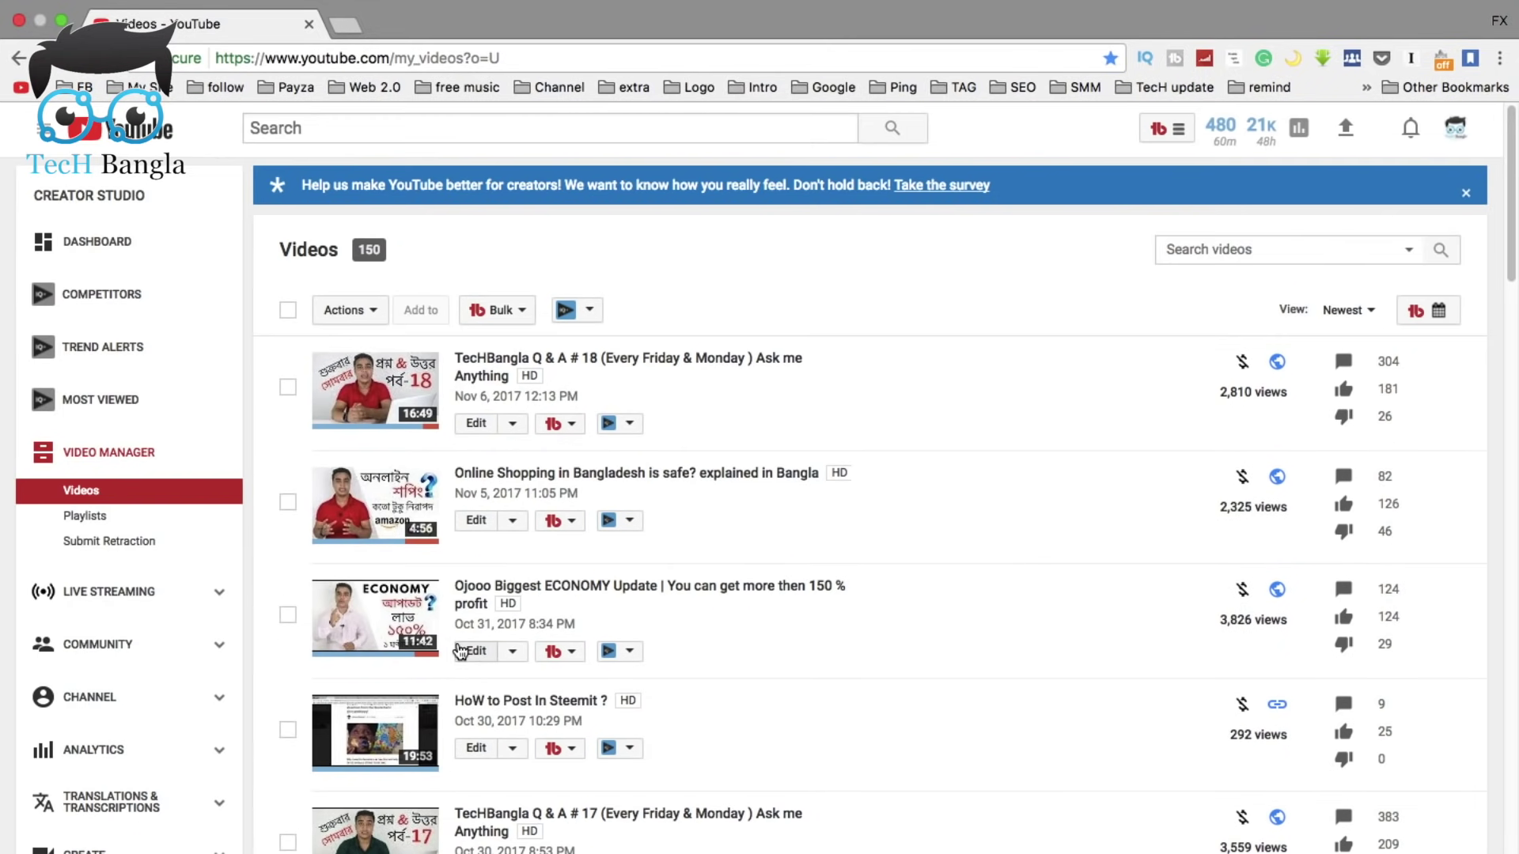
{"action": "scroll", "coordinate": [807, 604], "scroll_direction": "down", "scroll_amount": 2}
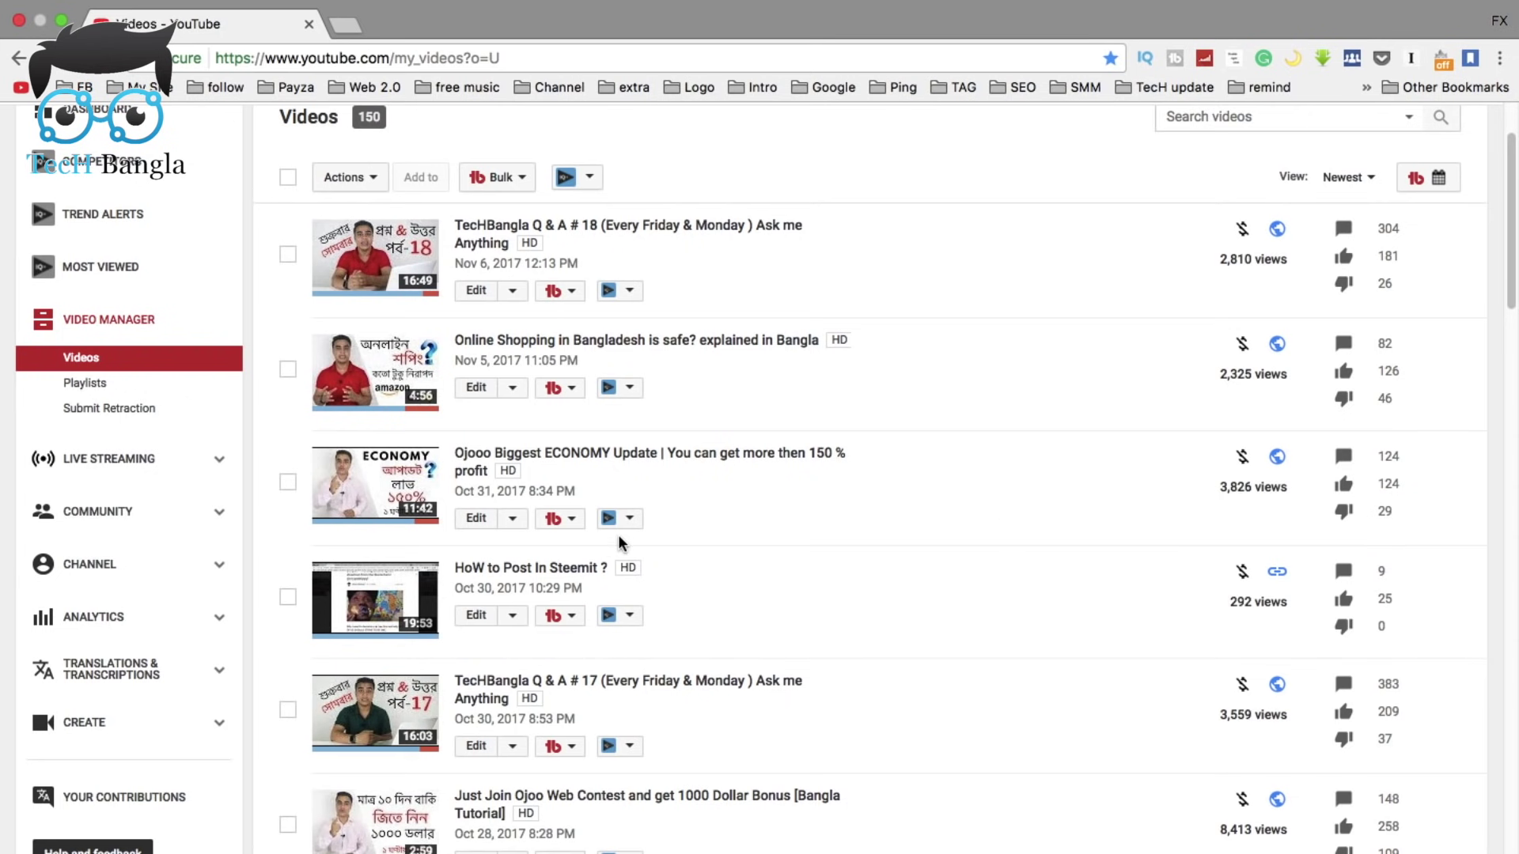
{"action": "double_click", "coordinate": [484, 491]}
{"action": "left_click", "coordinate": [743, 487]}
{"action": "scroll", "coordinate": [791, 475], "scroll_direction": "down", "scroll_amount": 3}
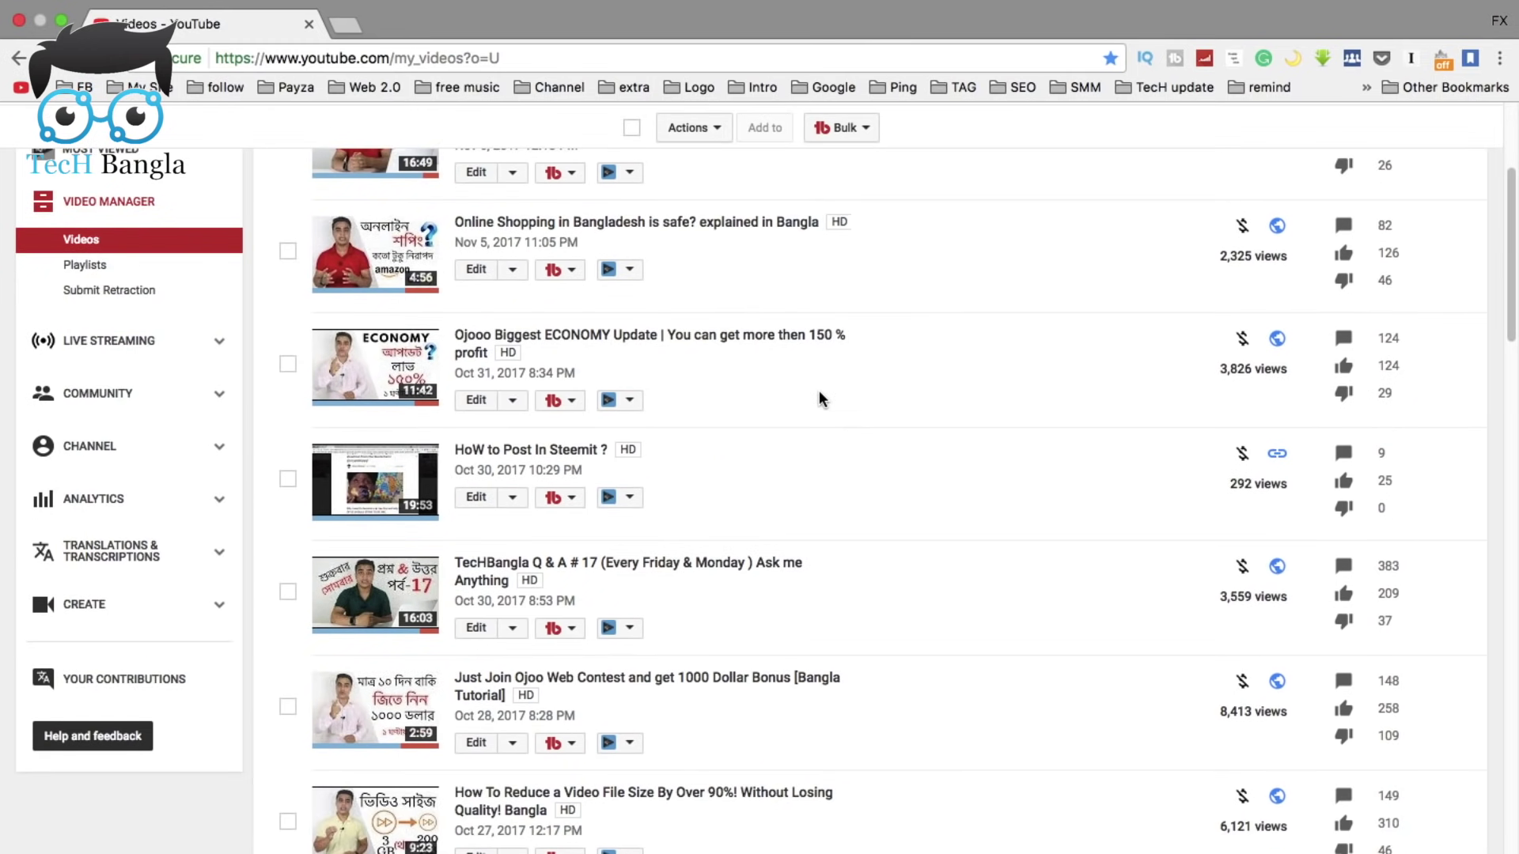
{"action": "left_click", "coordinate": [512, 401]}
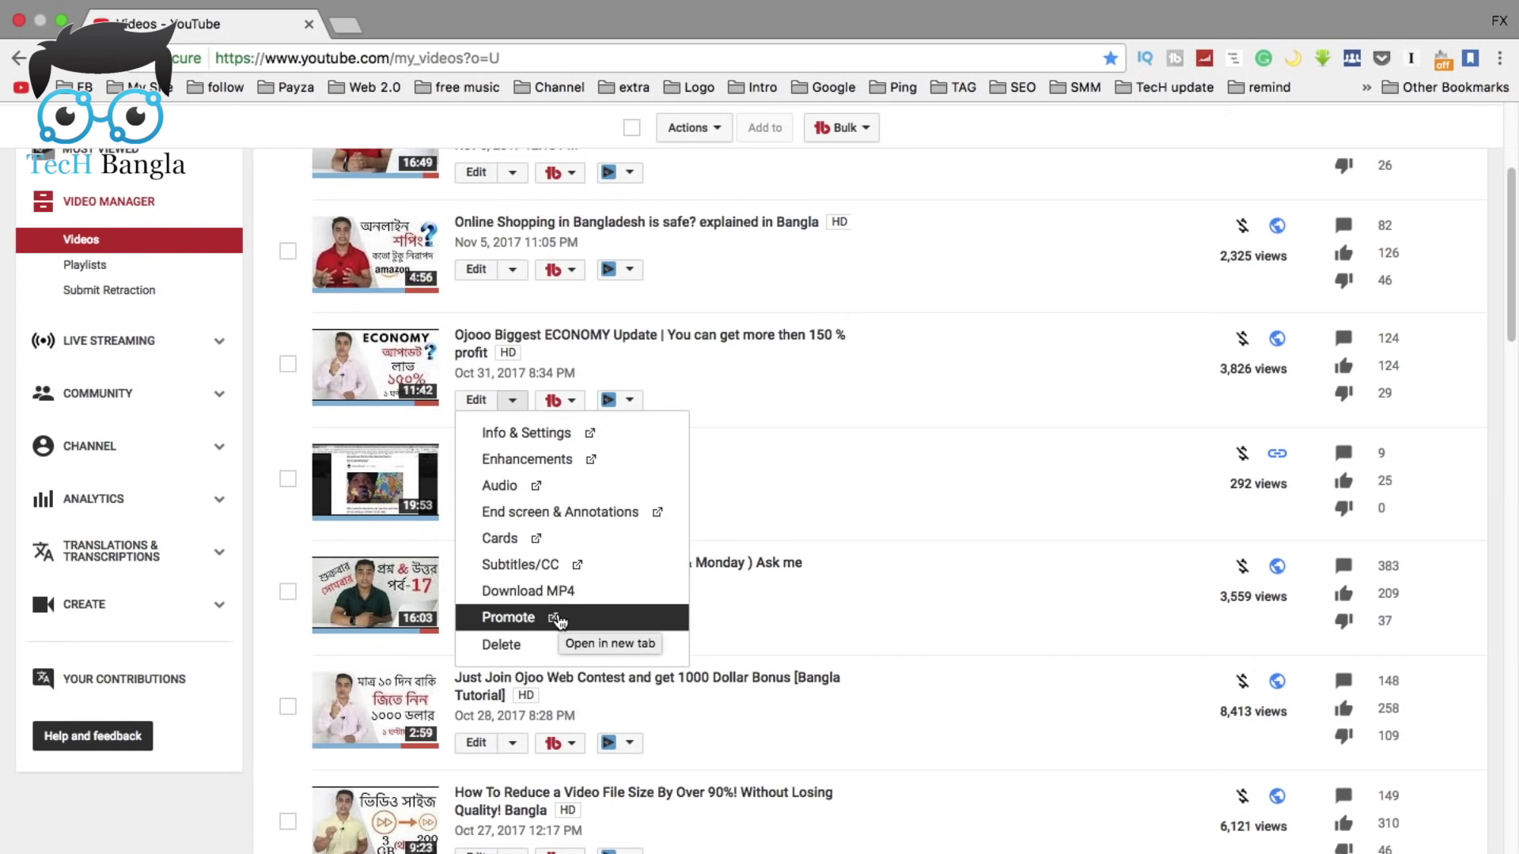
{"action": "left_click", "coordinate": [595, 620]}
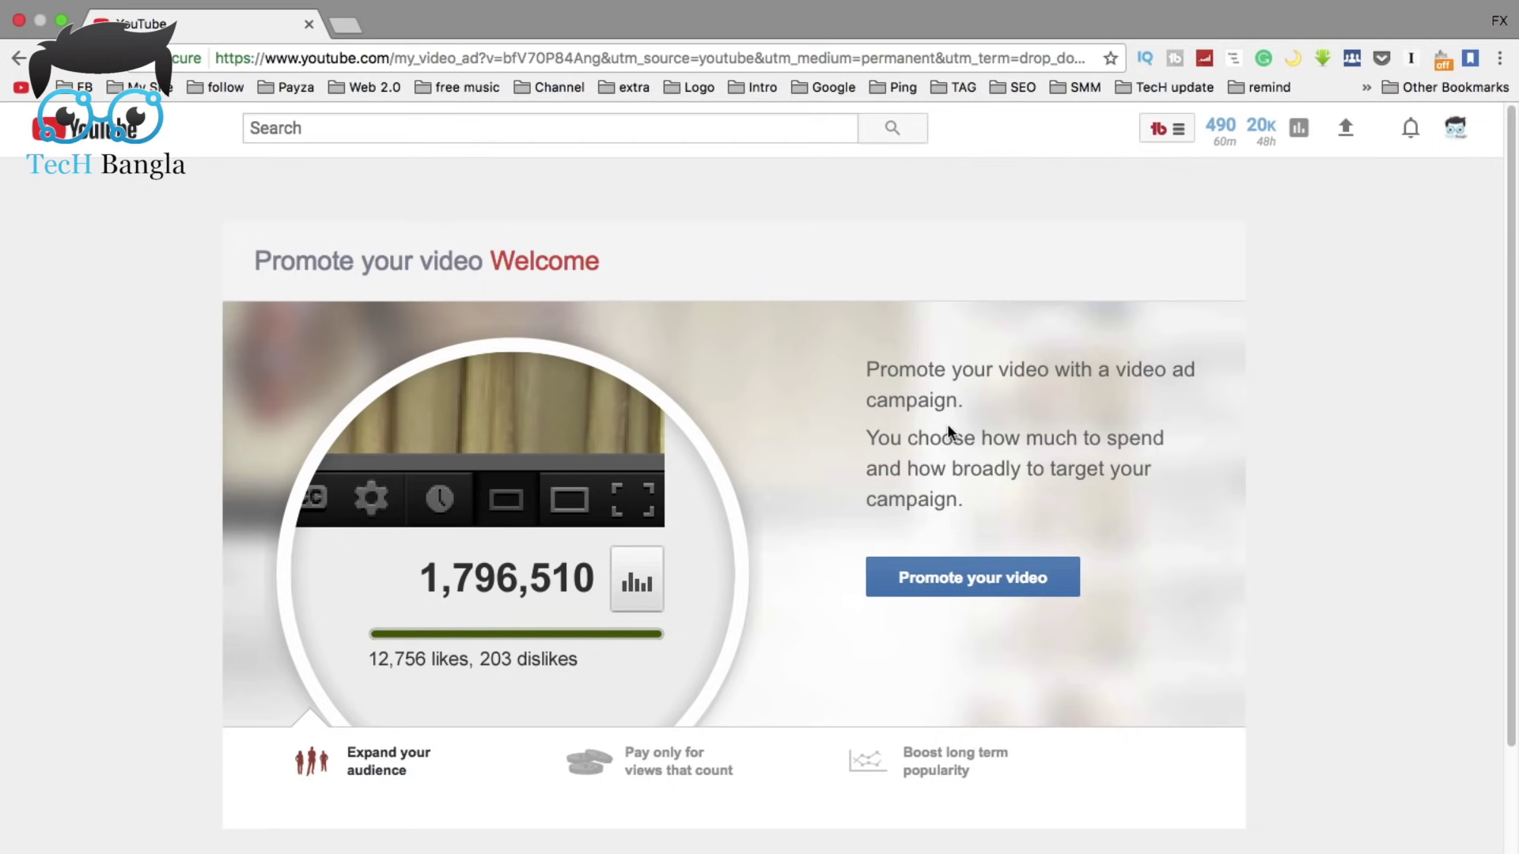
{"action": "left_click", "coordinate": [1016, 584]}
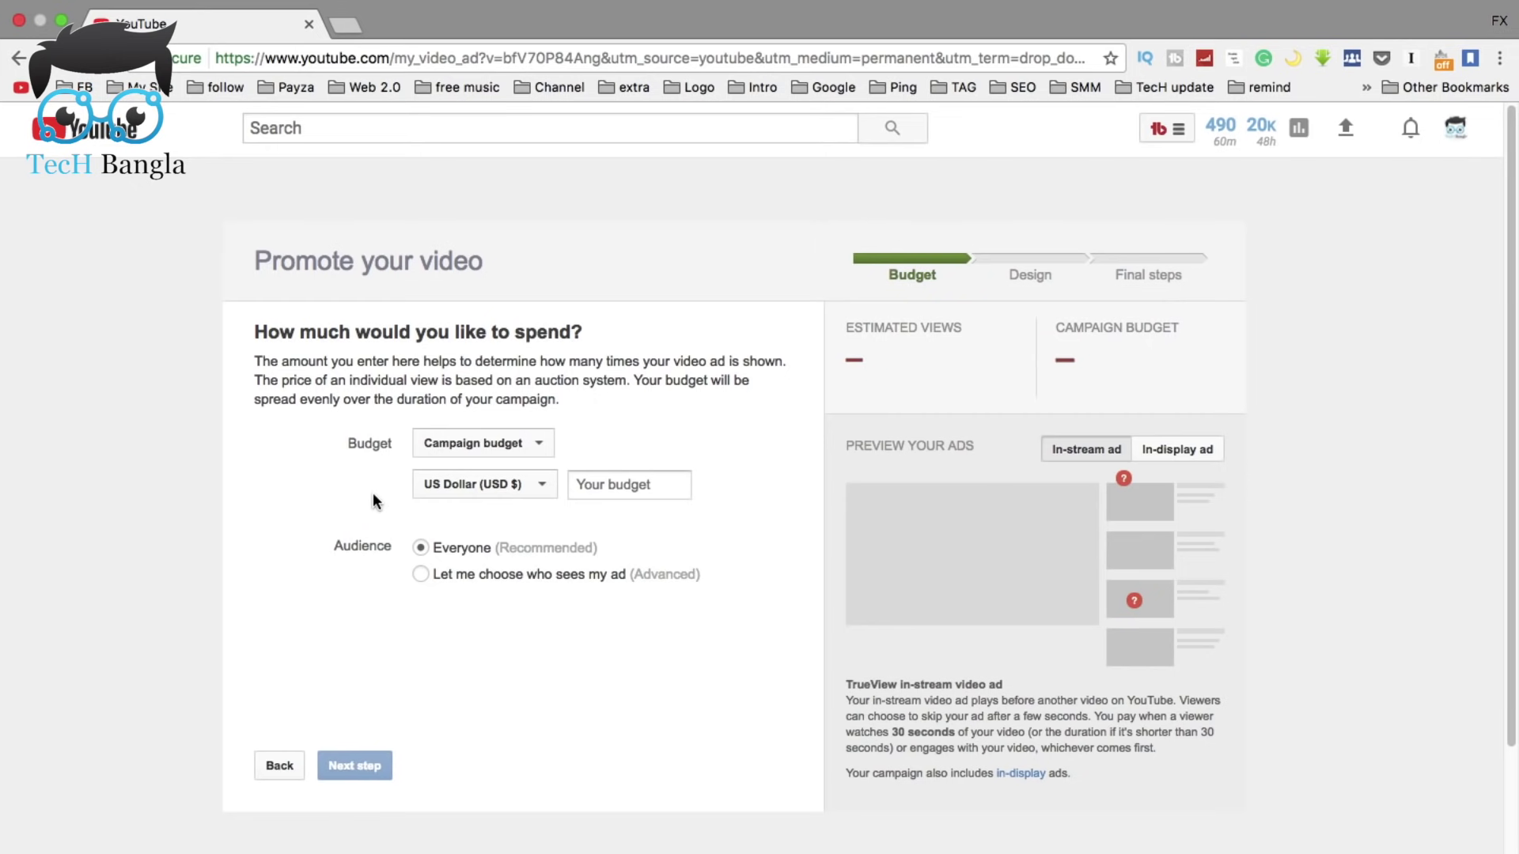
Try the Daily budget type for the promotion and return it to Campaign budget
{"action": "left_click", "coordinate": [464, 443]}
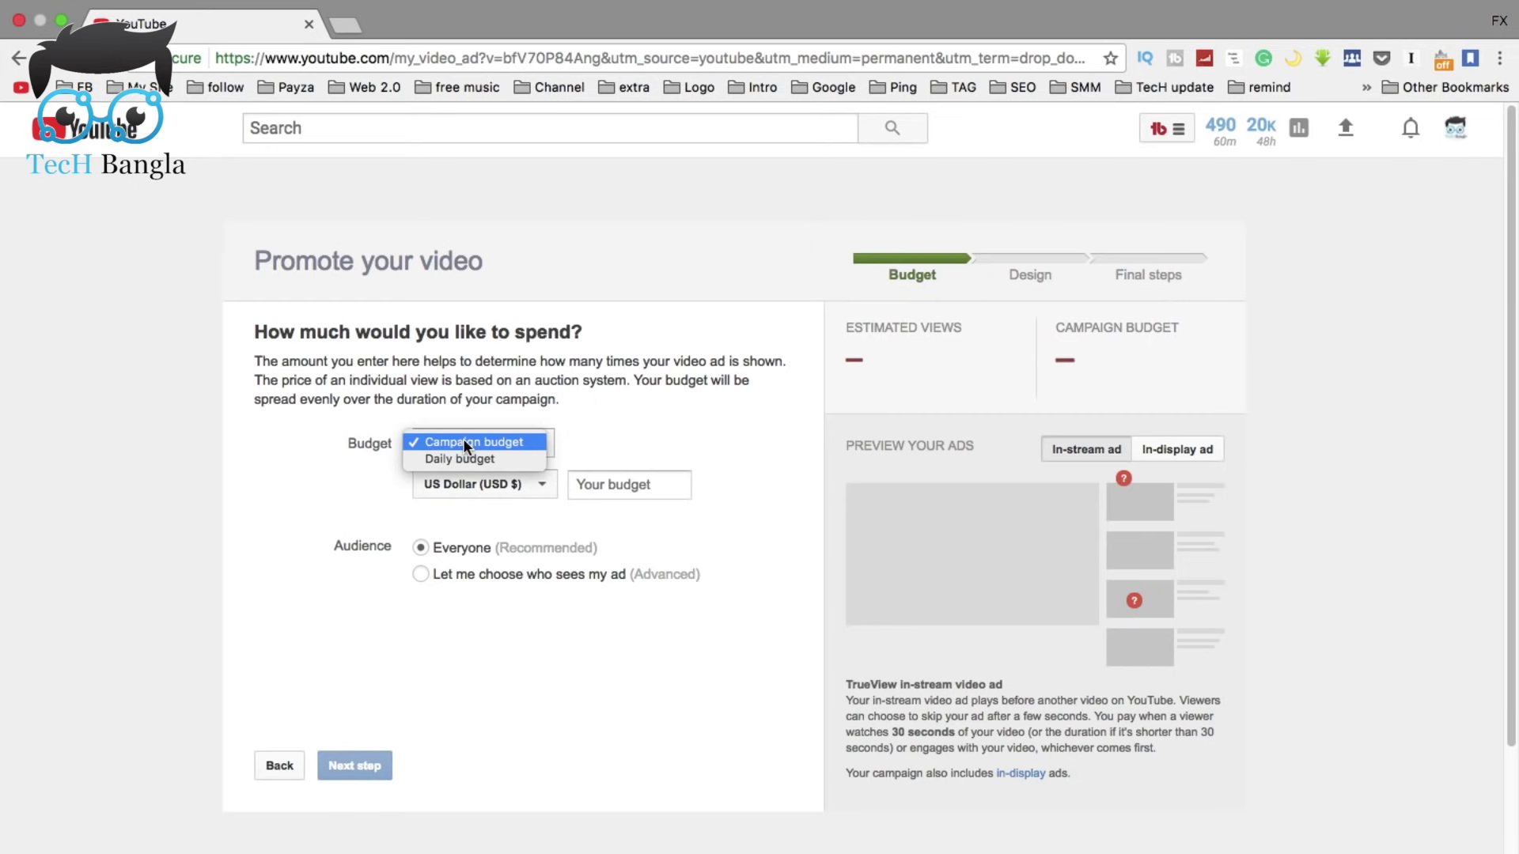
{"action": "left_click", "coordinate": [463, 440]}
{"action": "left_click", "coordinate": [491, 442]}
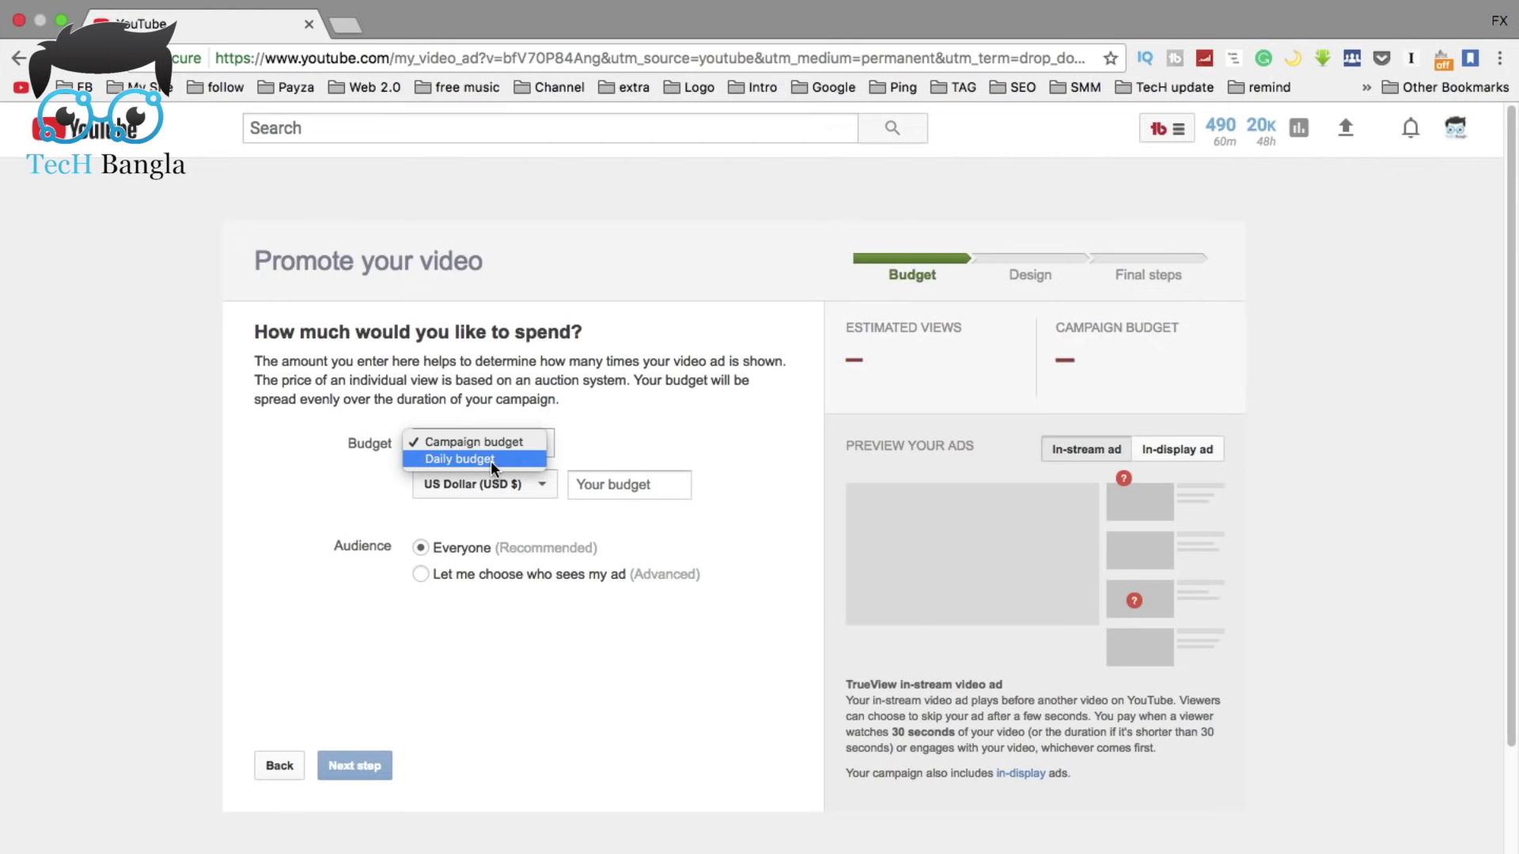
{"action": "left_click", "coordinate": [485, 462]}
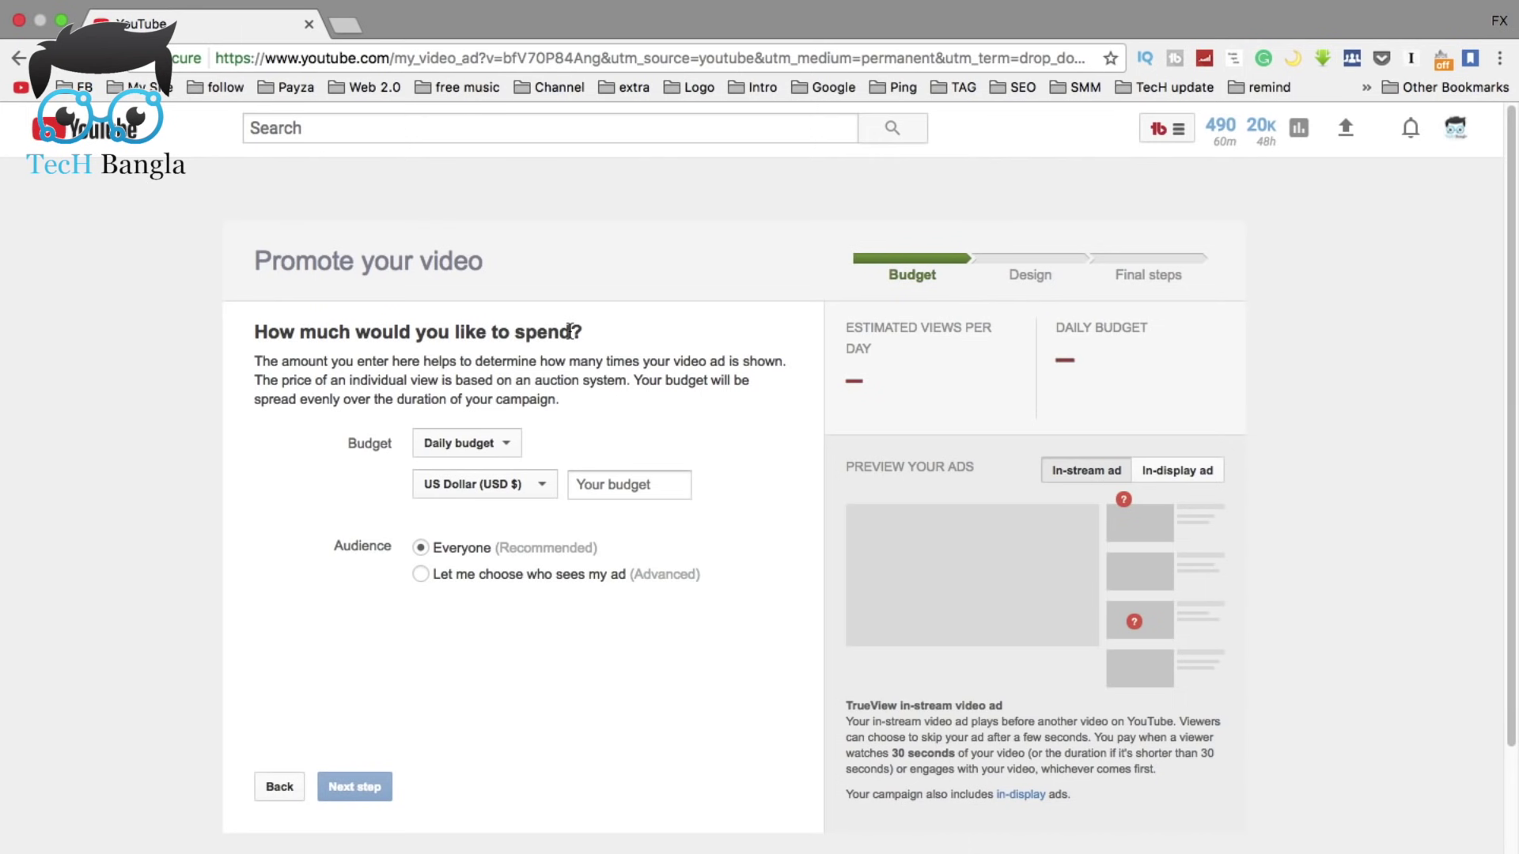
{"action": "left_click", "coordinate": [507, 444]}
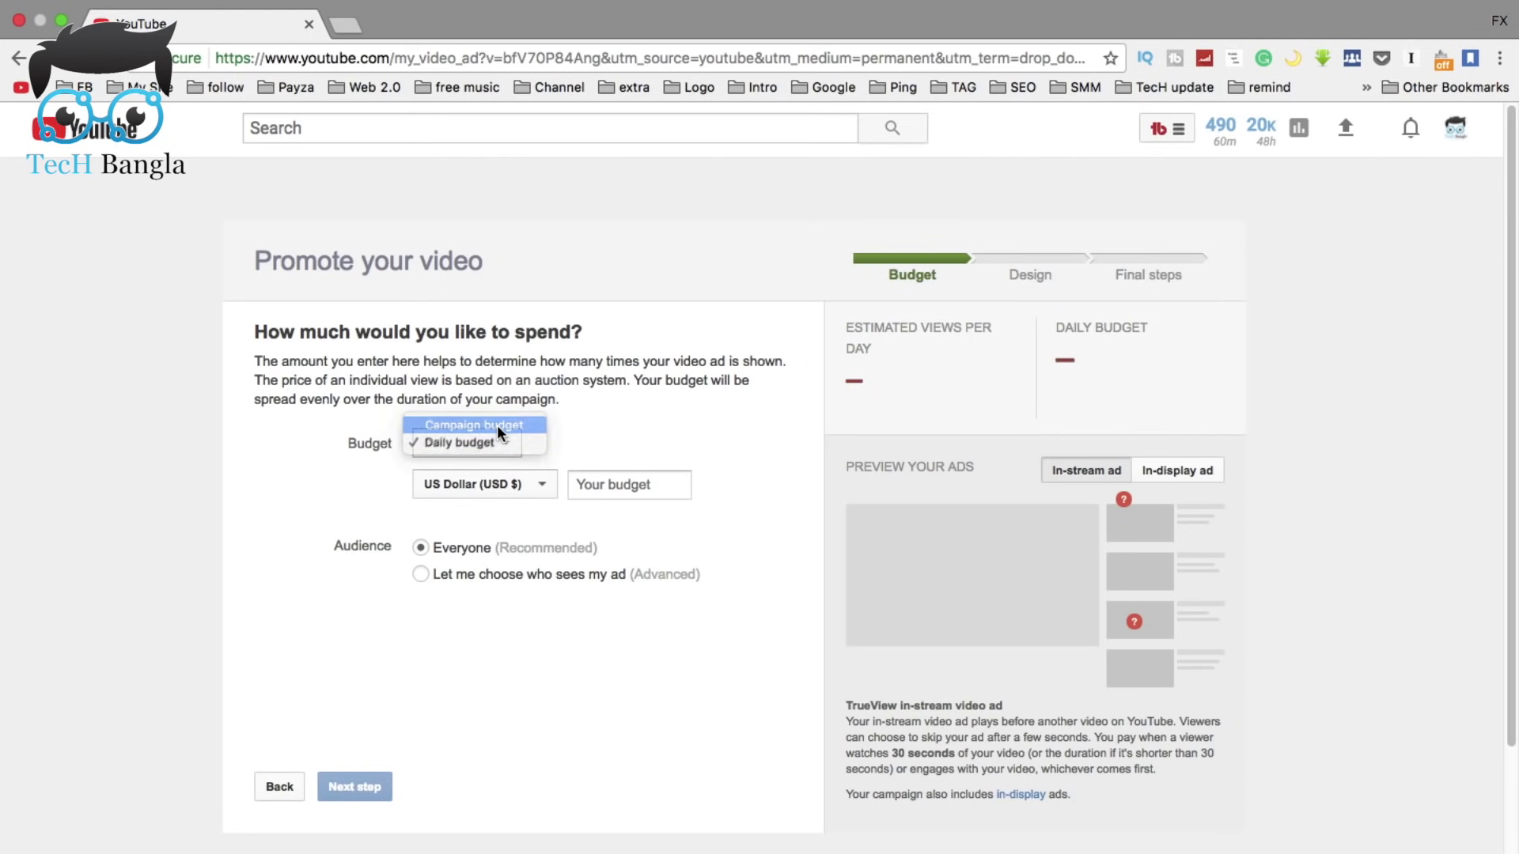
{"action": "left_click", "coordinate": [497, 426]}
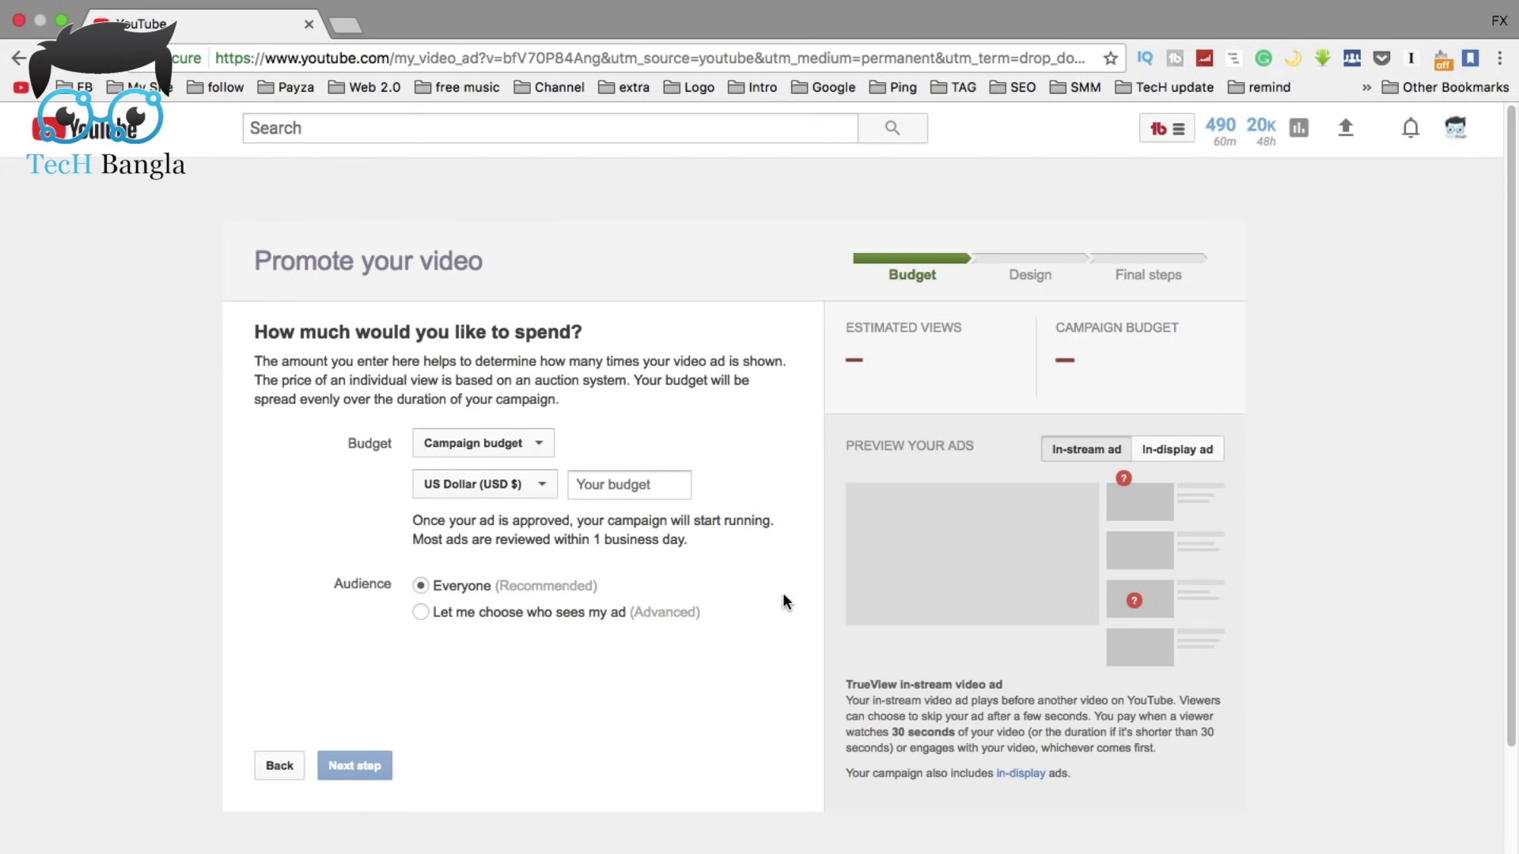
Set the campaign budget to 2 US dollars and check the estimated views and ad impressions
{"action": "left_click", "coordinate": [633, 487]}
{"action": "type", "text": "2"}
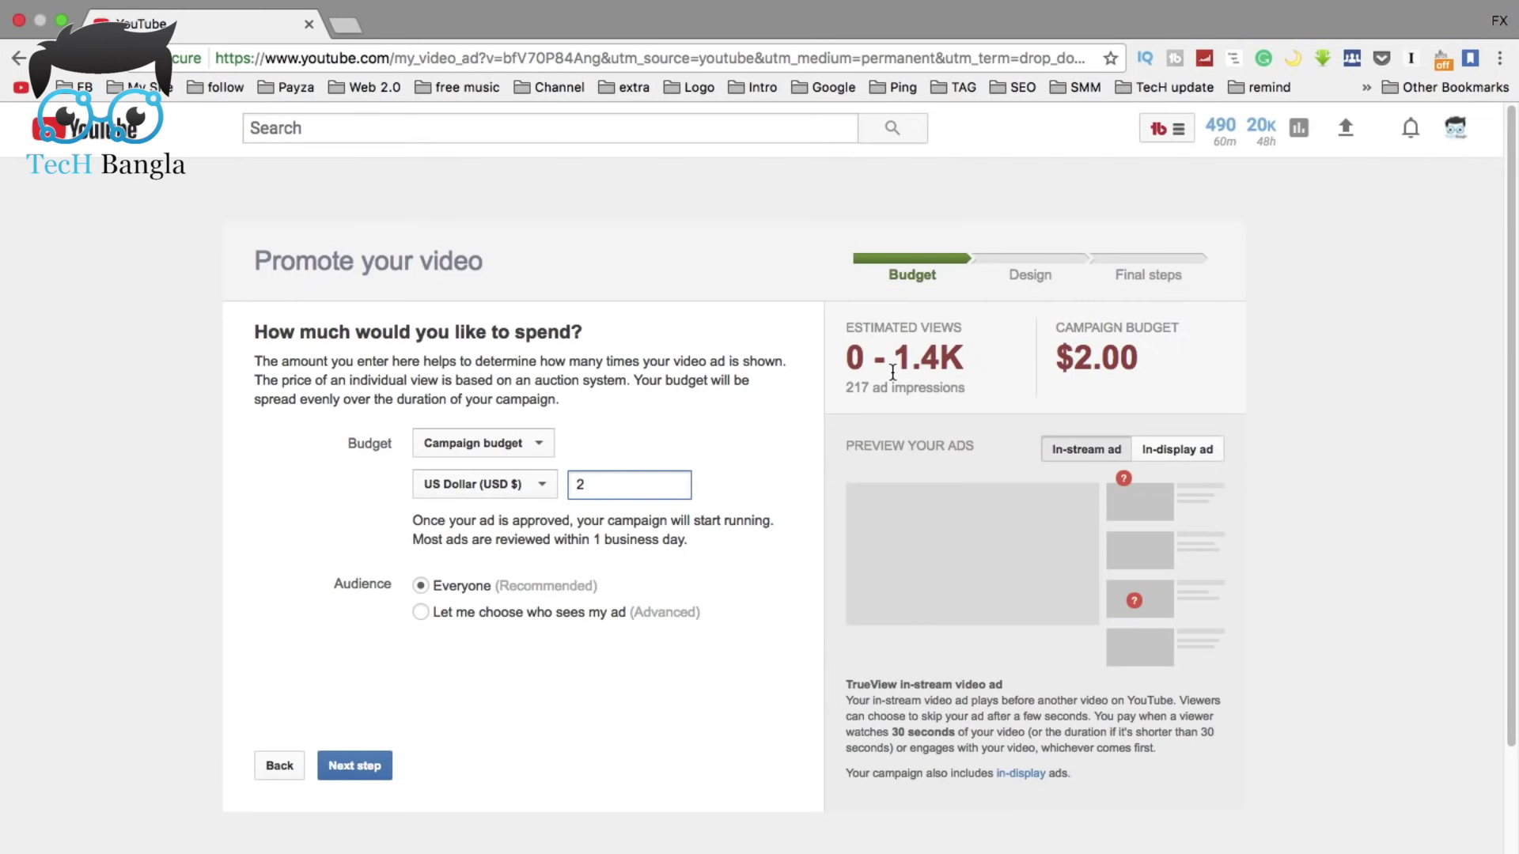
{"action": "left_click_drag", "start_coordinate": [893, 360], "coordinate": [971, 366]}
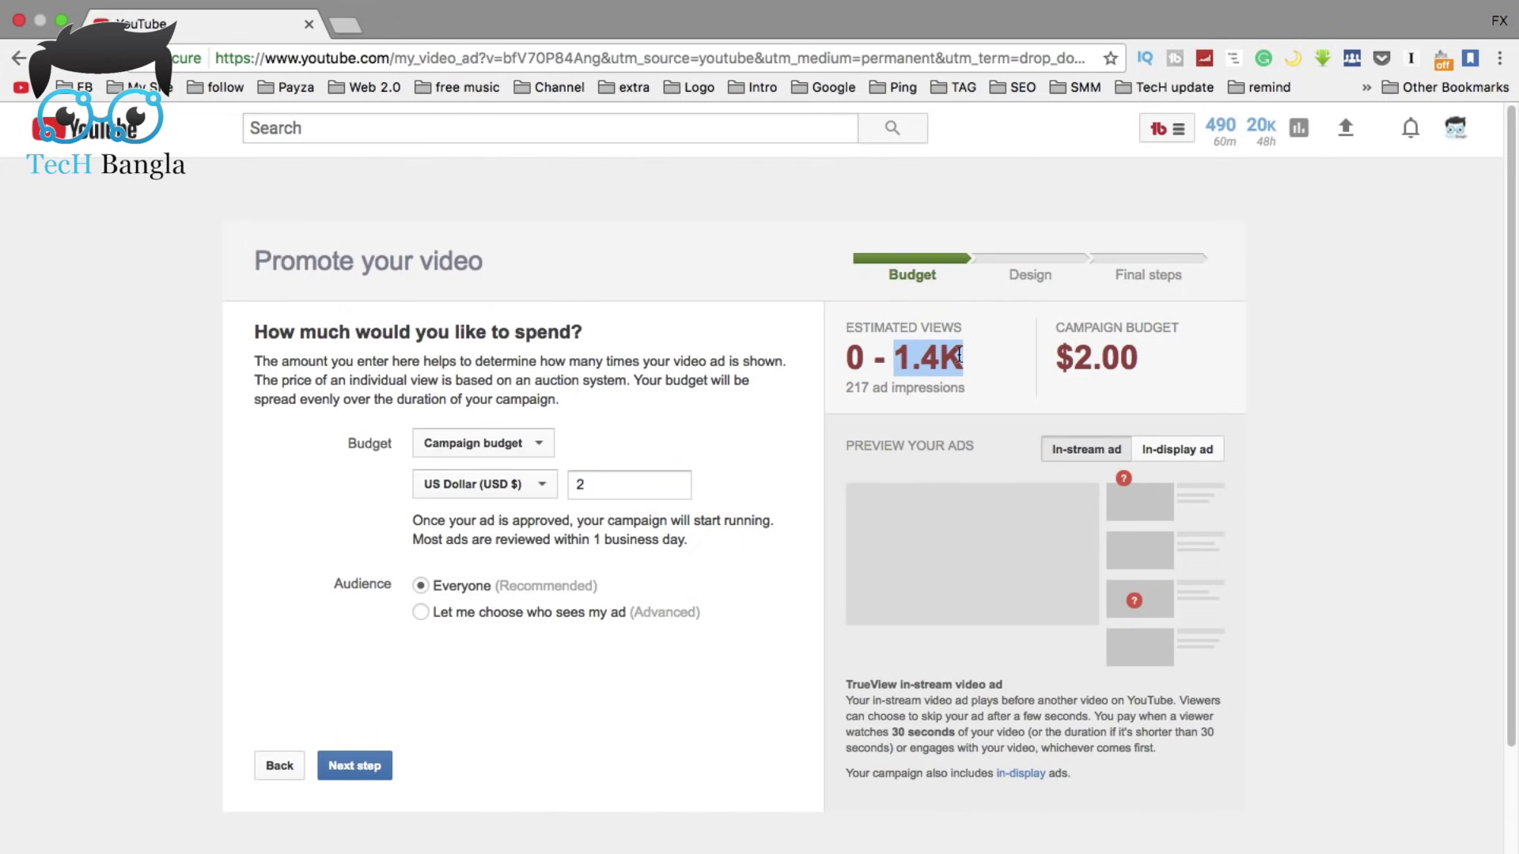
{"action": "left_click", "coordinate": [919, 357]}
{"action": "left_click_drag", "start_coordinate": [843, 384], "coordinate": [883, 388]}
{"action": "left_click", "coordinate": [448, 767]}
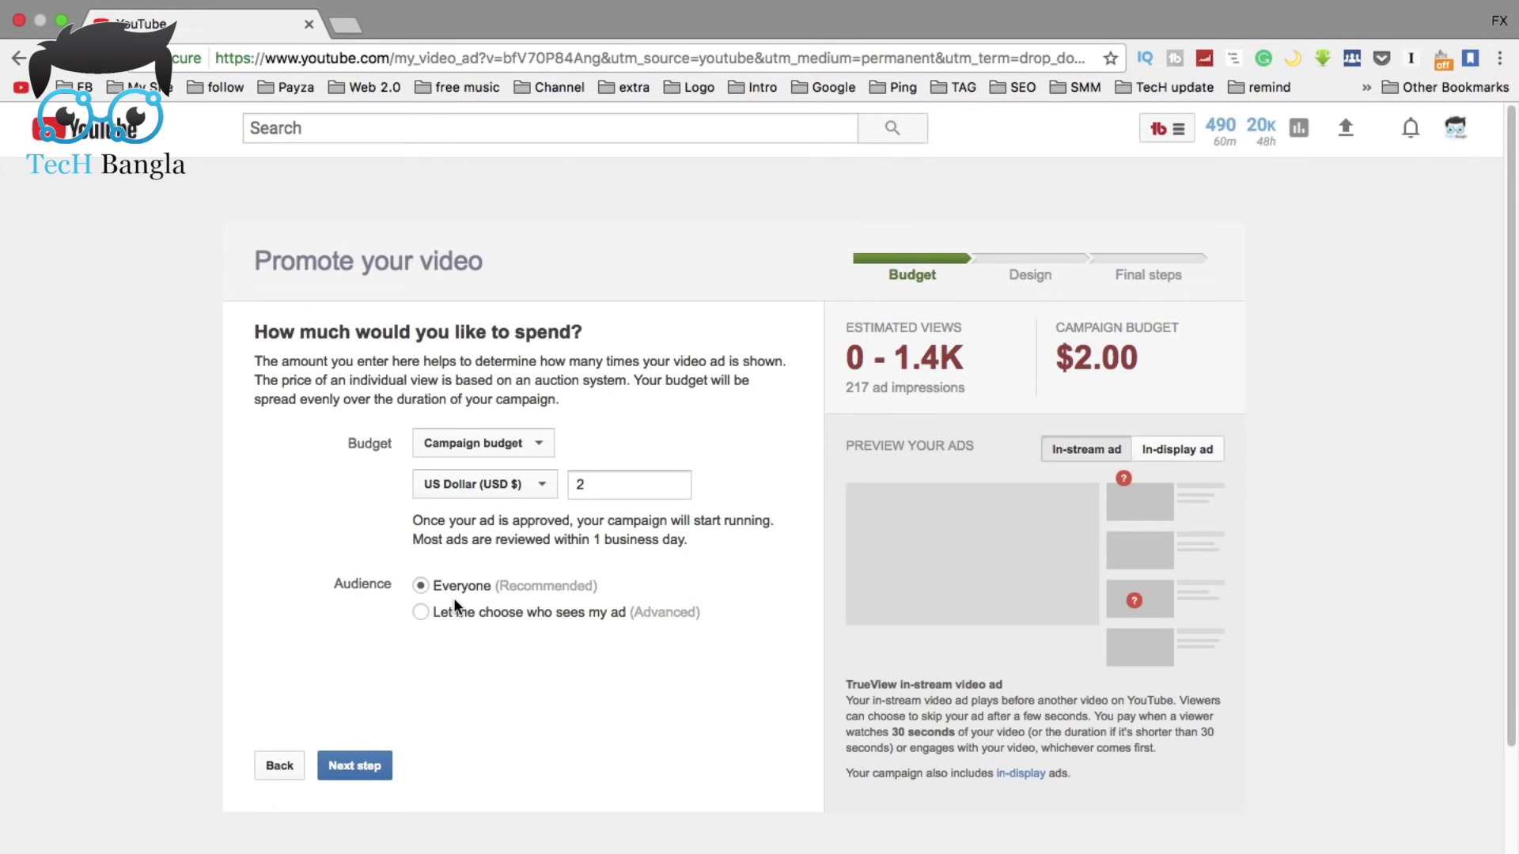
Review the available budget types and the views estimated for the entered campaign budget
{"action": "left_click", "coordinate": [590, 486]}
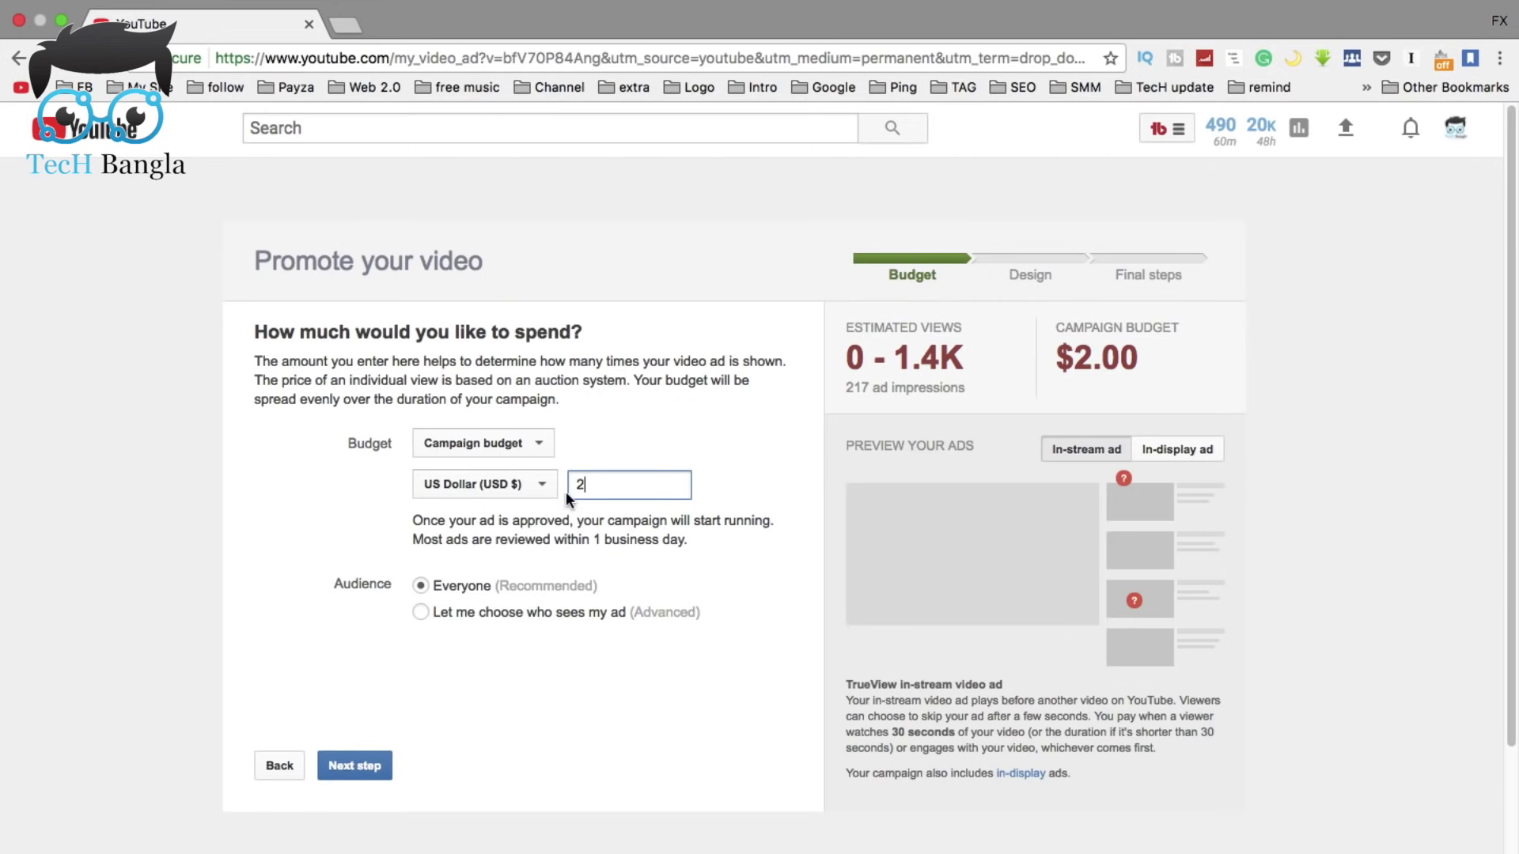
{"action": "left_click", "coordinate": [478, 441]}
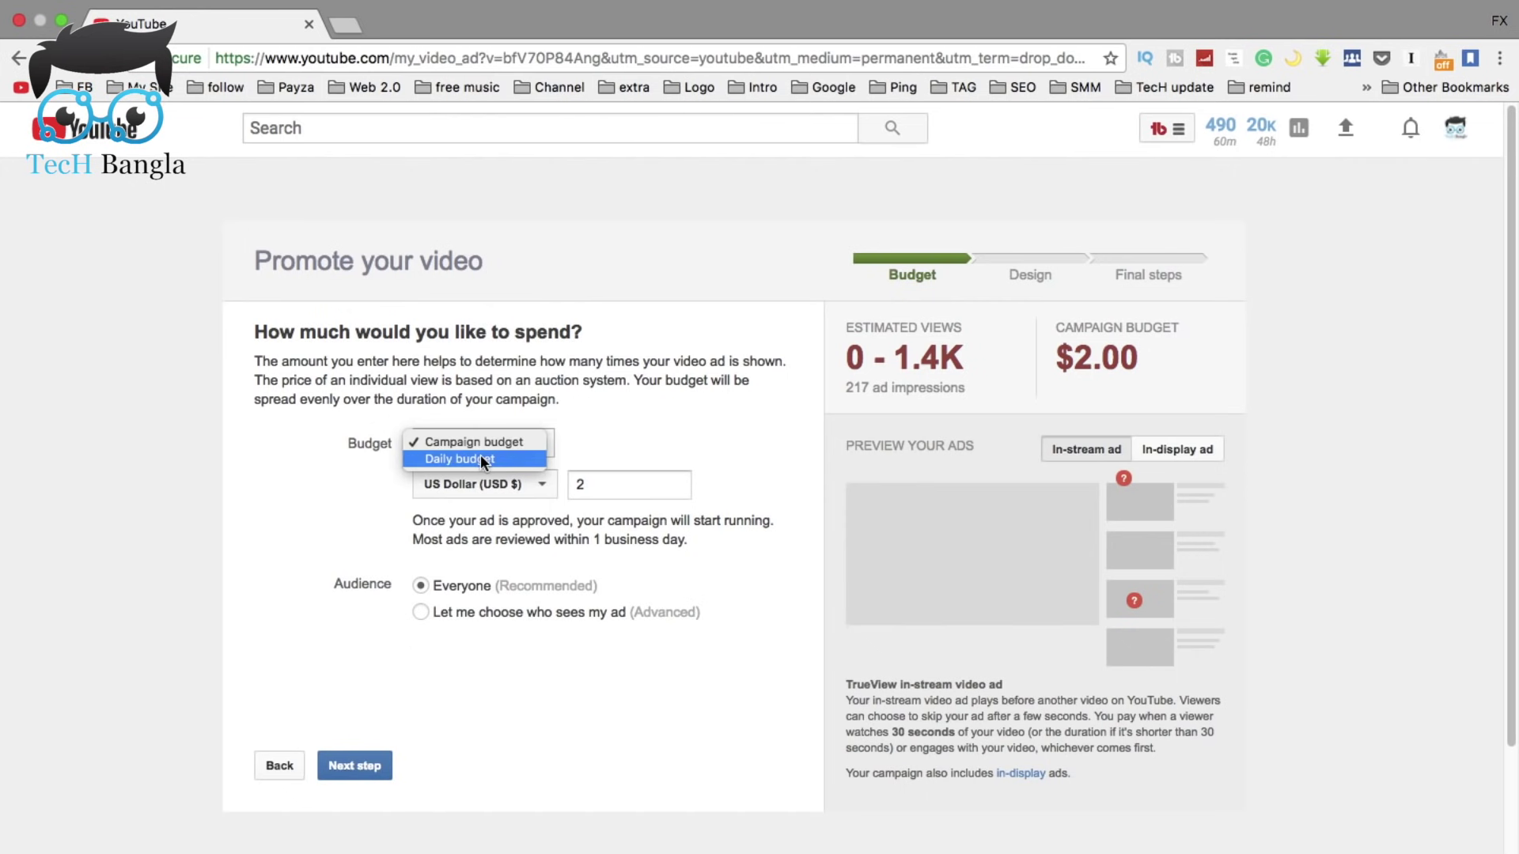
{"action": "left_click", "coordinate": [604, 458]}
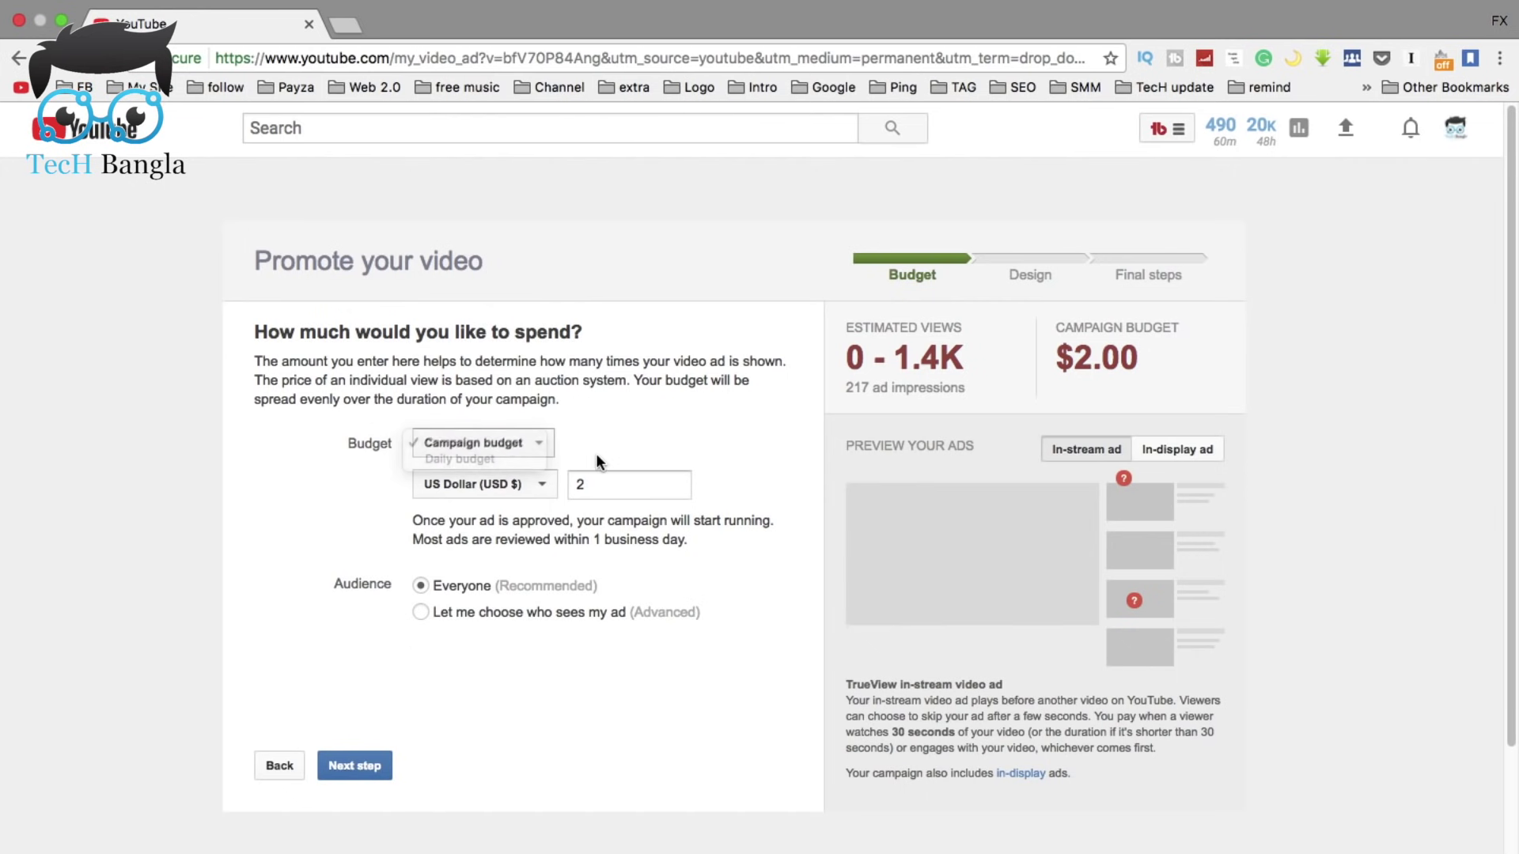
{"action": "left_click", "coordinate": [619, 480]}
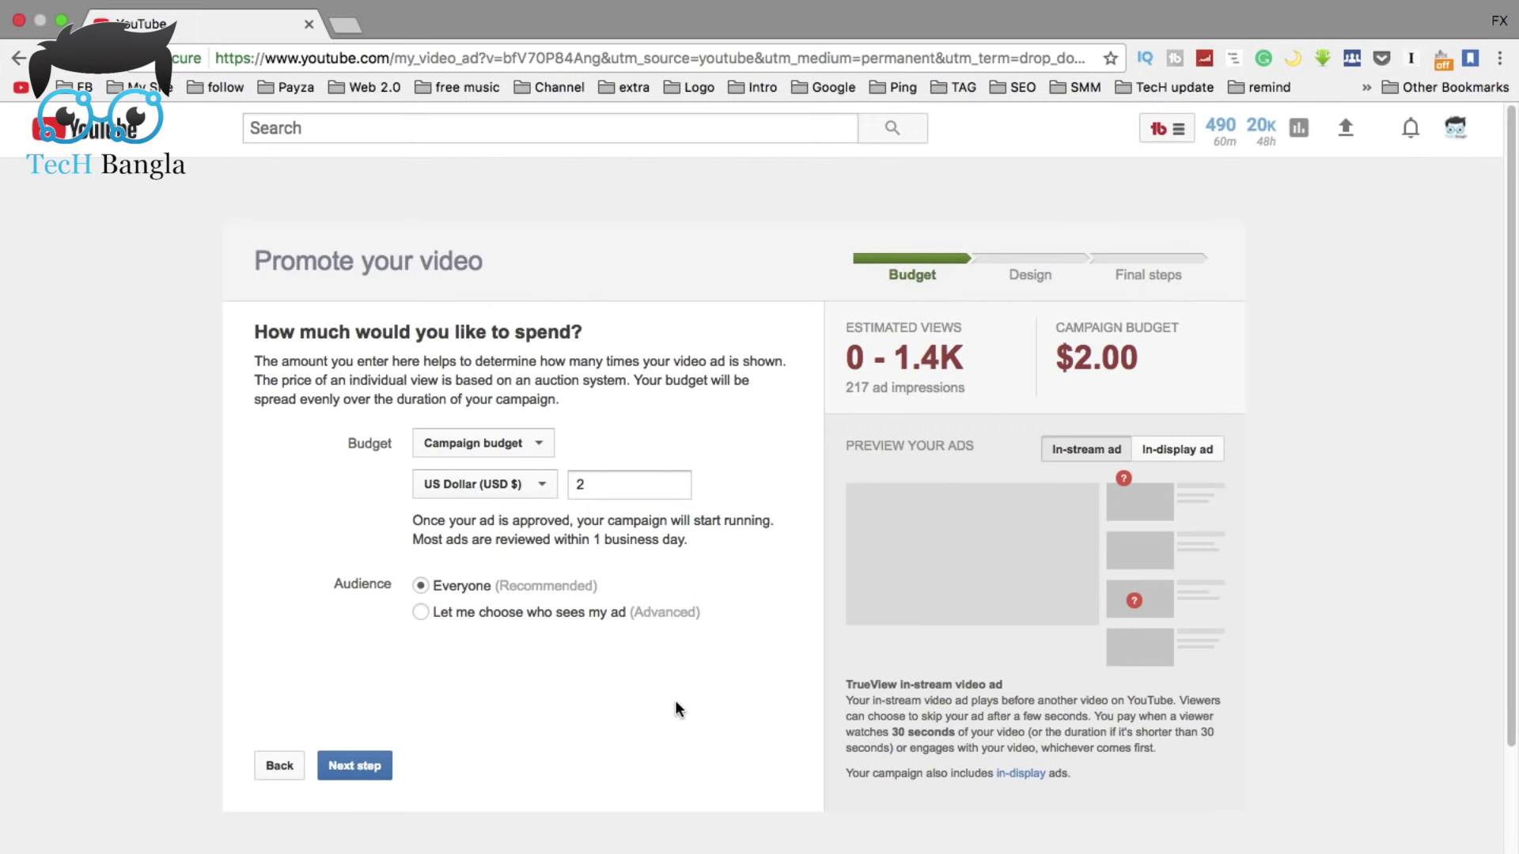
{"action": "scroll", "coordinate": [614, 621], "scroll_direction": "down", "scroll_amount": 3}
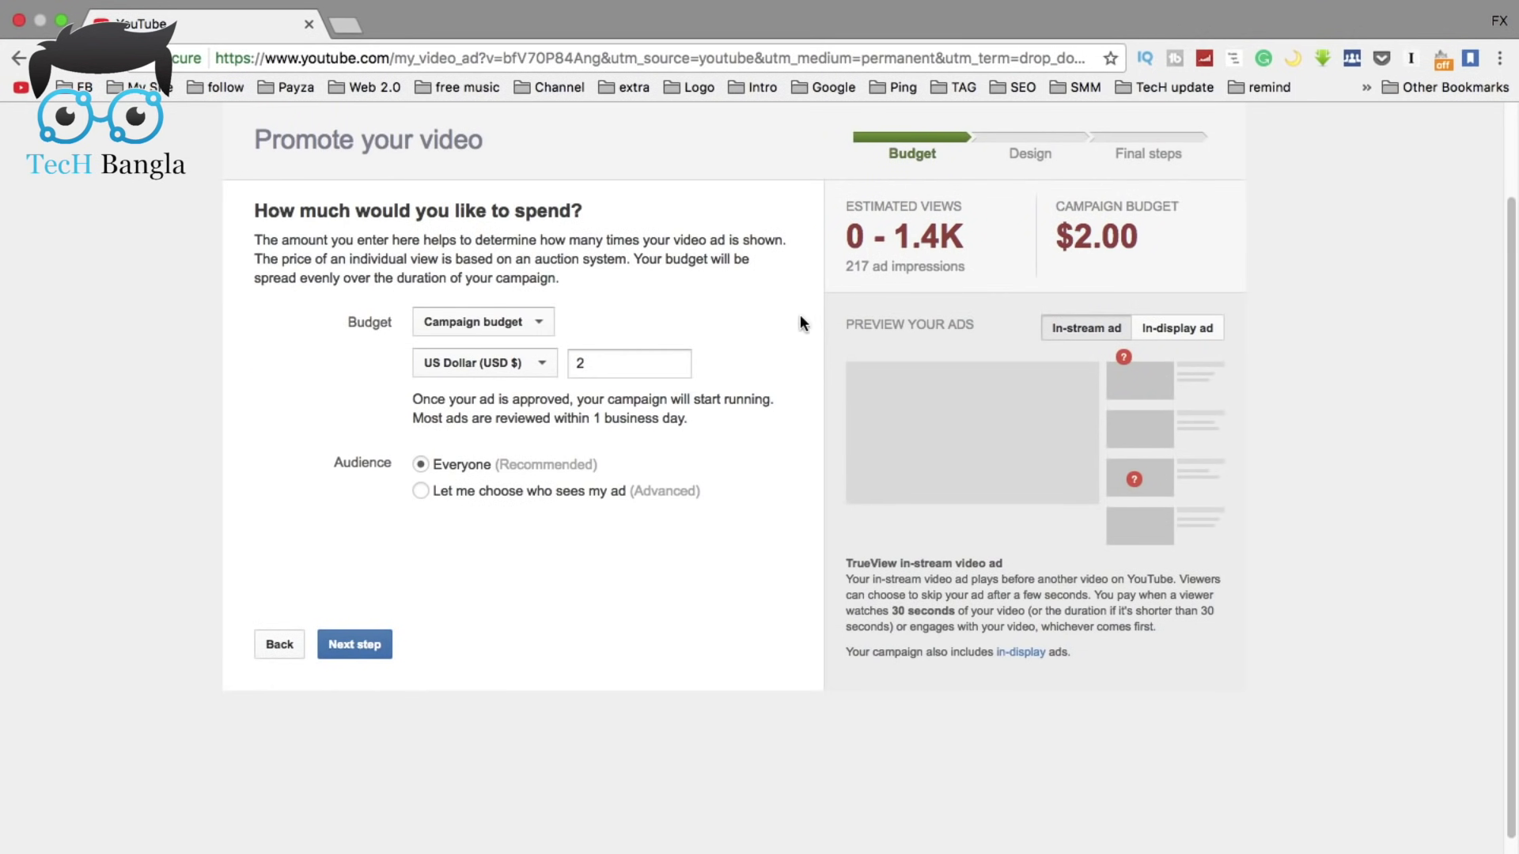
{"action": "left_click", "coordinate": [613, 364]}
{"action": "left_click_drag", "start_coordinate": [894, 238], "coordinate": [987, 240]}
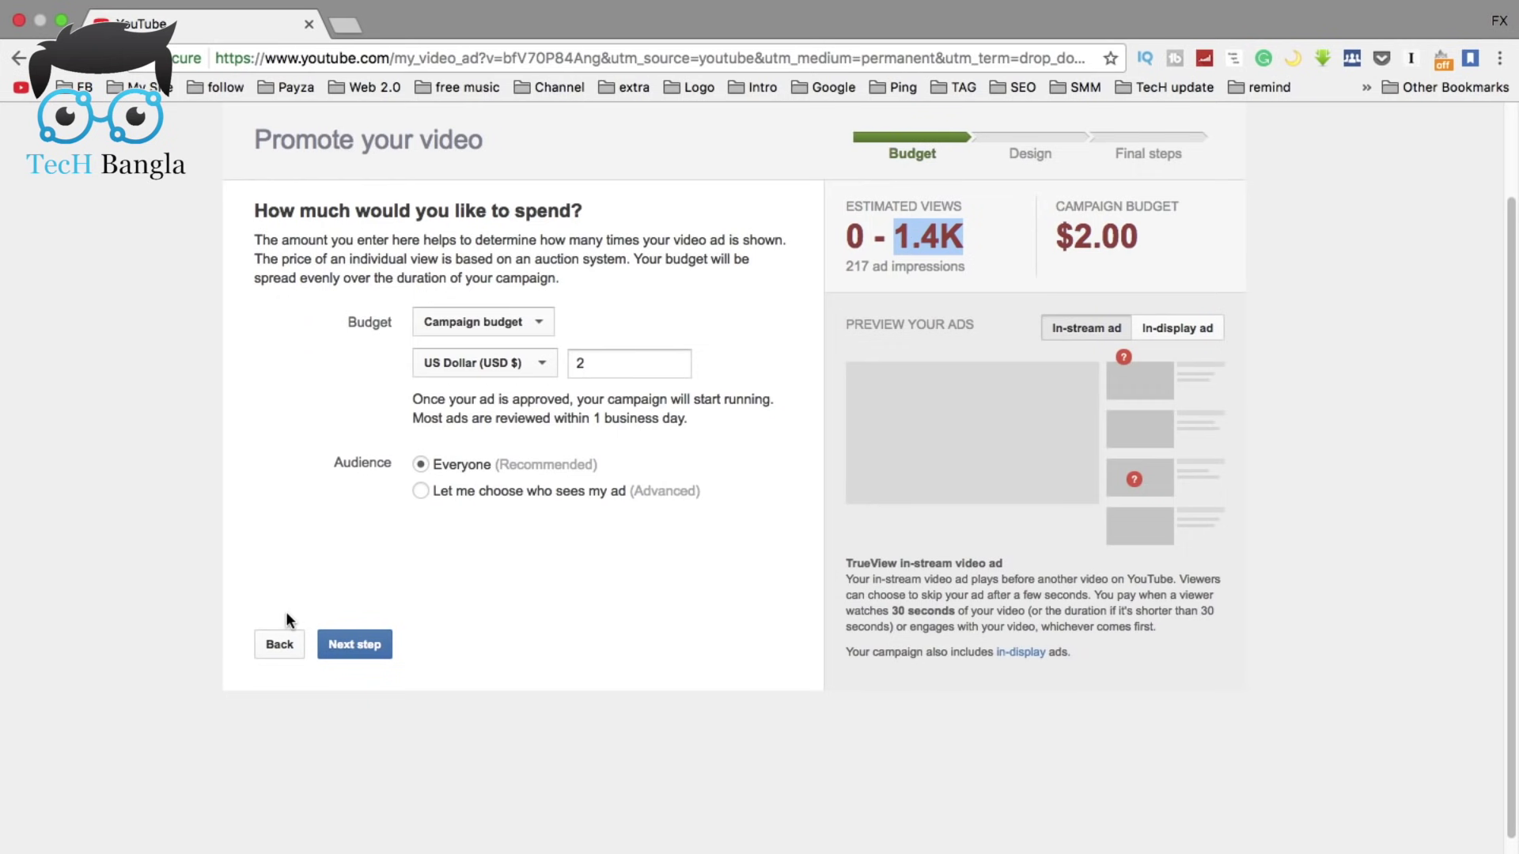
Set the audience to "Let me choose who sees my ad" and add the country Bangladesh as its location
{"action": "scroll", "coordinate": [324, 542], "scroll_direction": "down", "scroll_amount": 1}
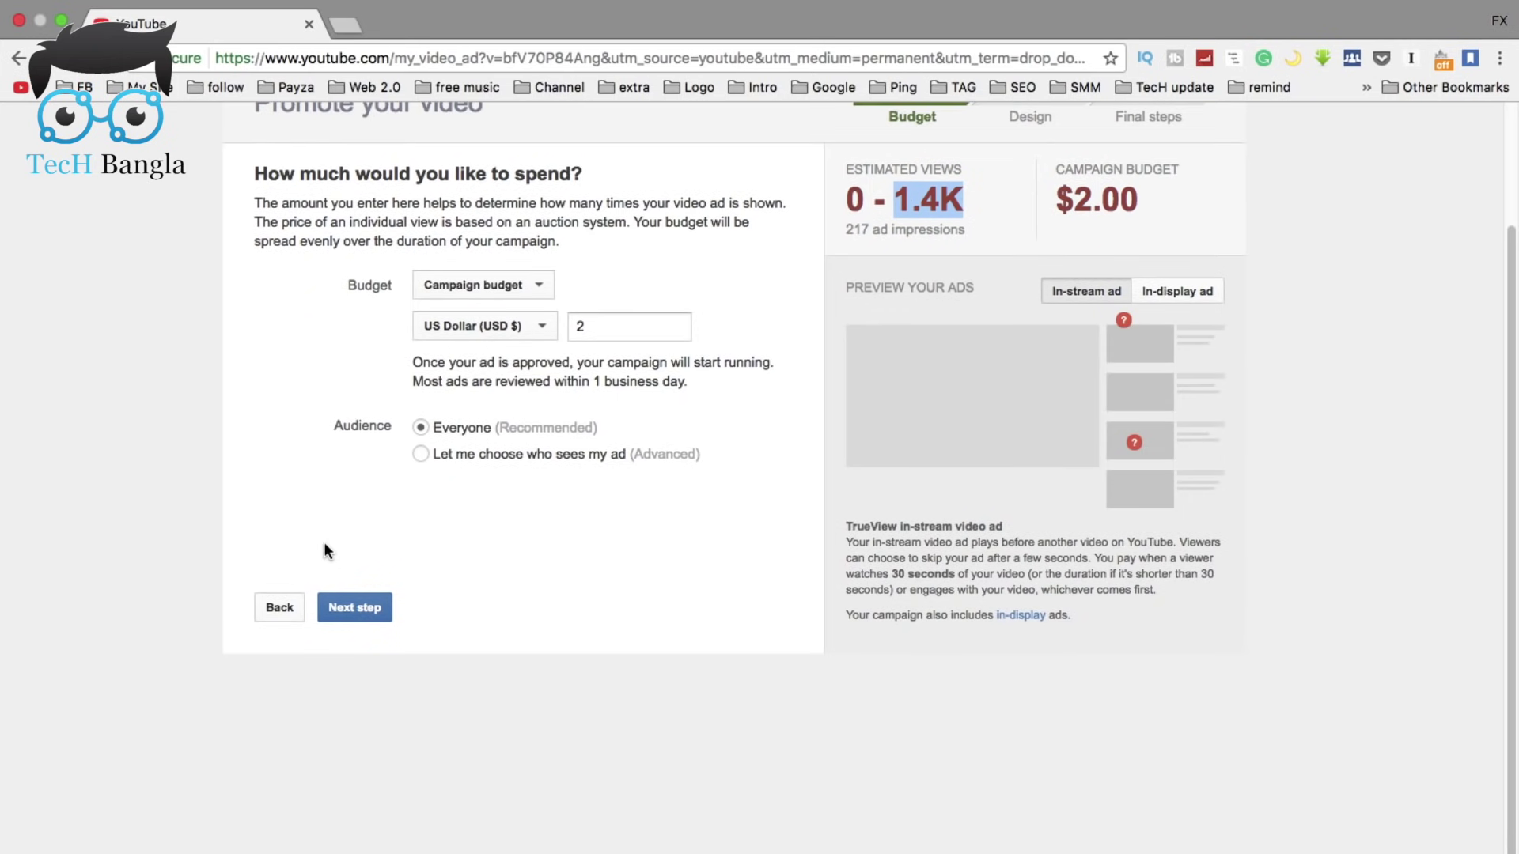
{"action": "left_click", "coordinate": [421, 456]}
{"action": "scroll", "coordinate": [130, 482], "scroll_direction": "down", "scroll_amount": 3}
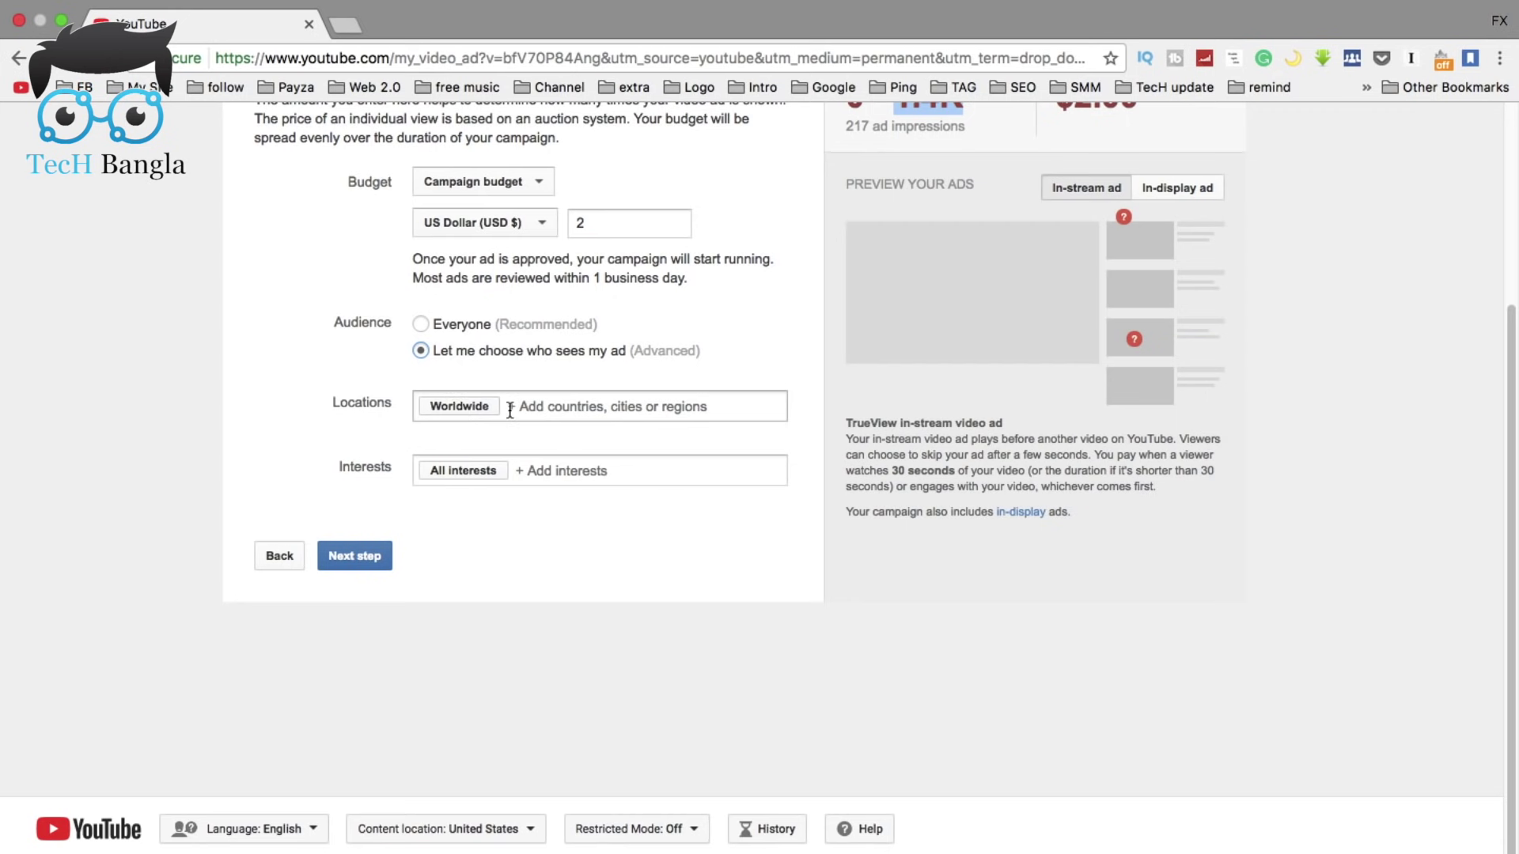
{"action": "left_click", "coordinate": [603, 408]}
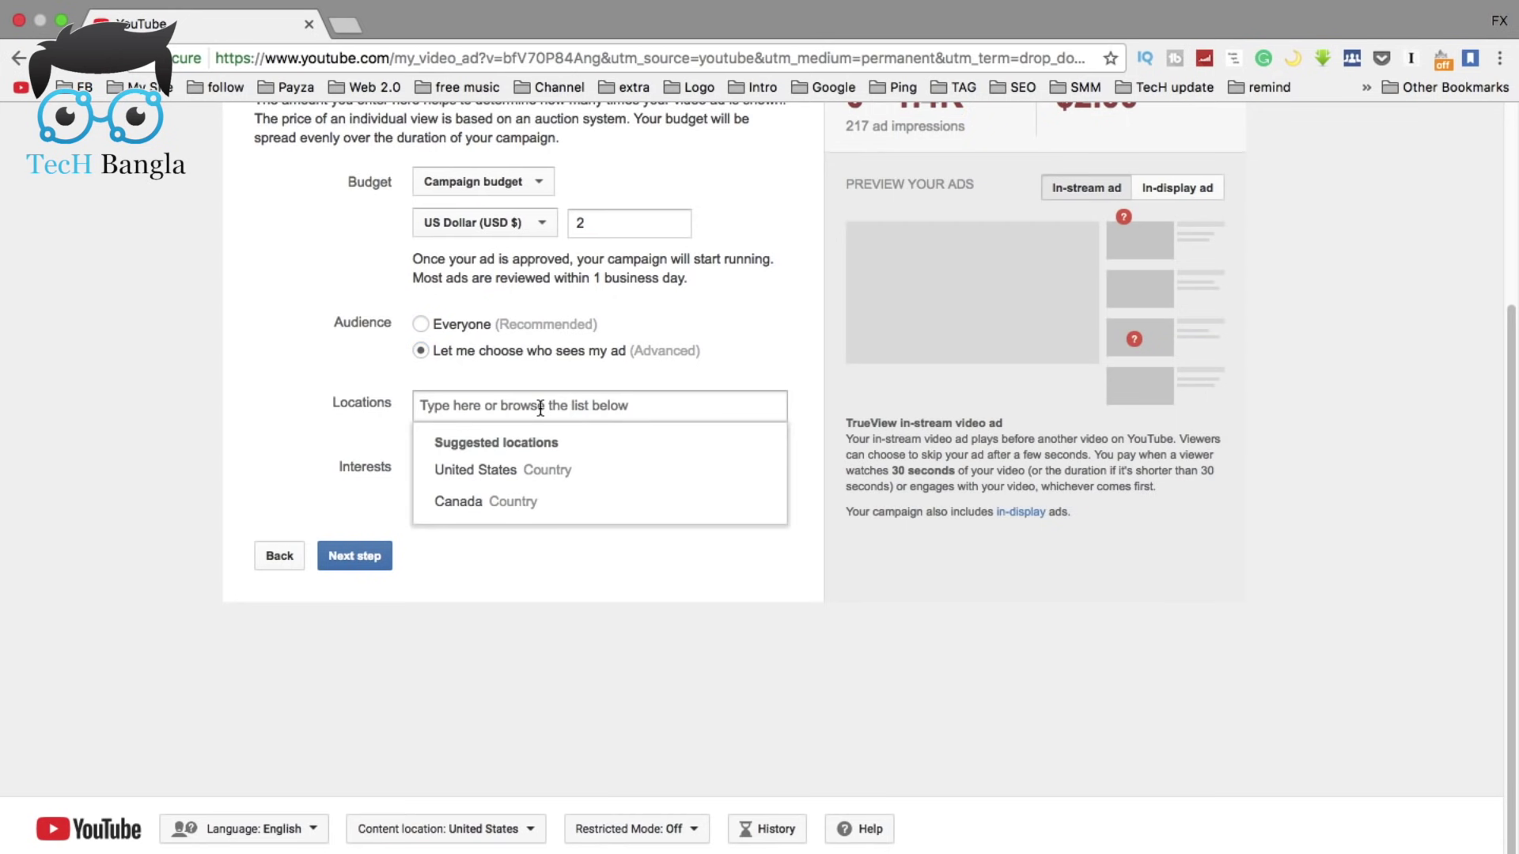
{"action": "type", "text": "bangladesh"}
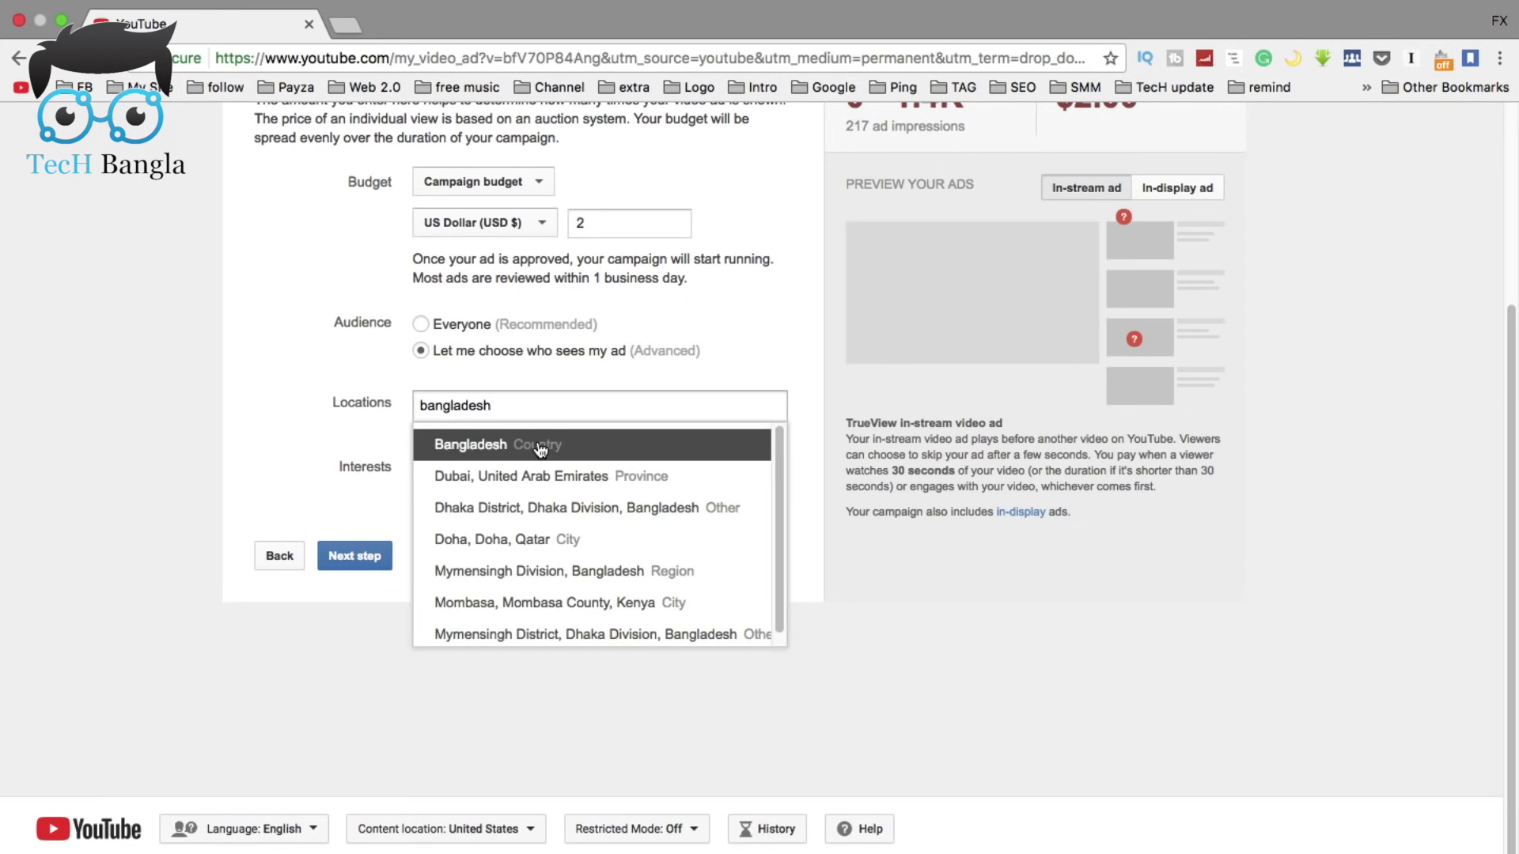
{"action": "left_click", "coordinate": [540, 448]}
{"action": "left_click", "coordinate": [150, 440]}
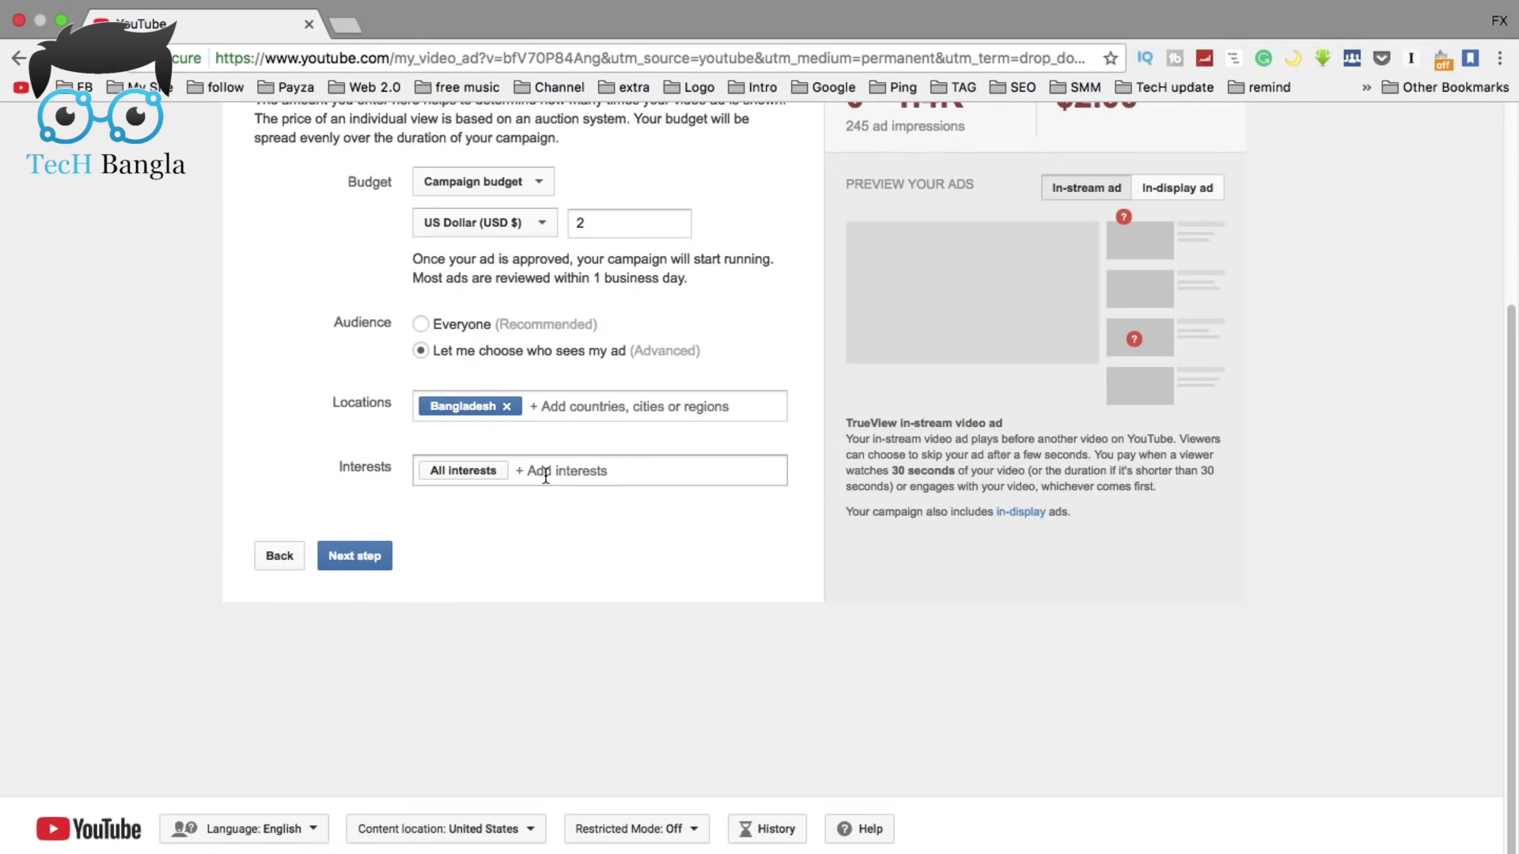
Try to add "make money" as an audience interest, and clear the entry
{"action": "left_click", "coordinate": [545, 474]}
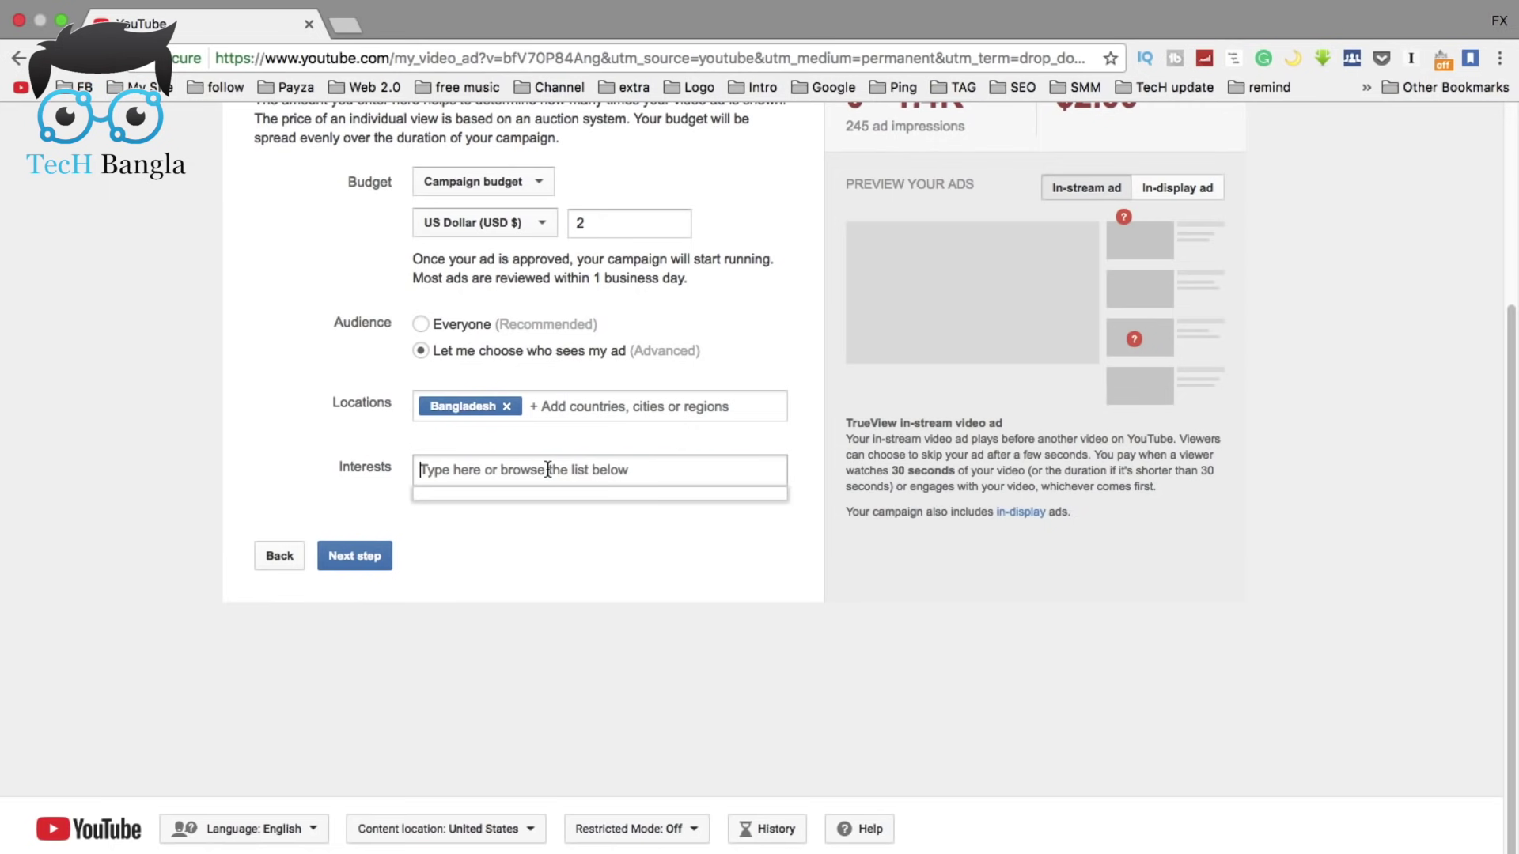
{"action": "left_click", "coordinate": [560, 647]}
{"action": "left_click", "coordinate": [546, 468]}
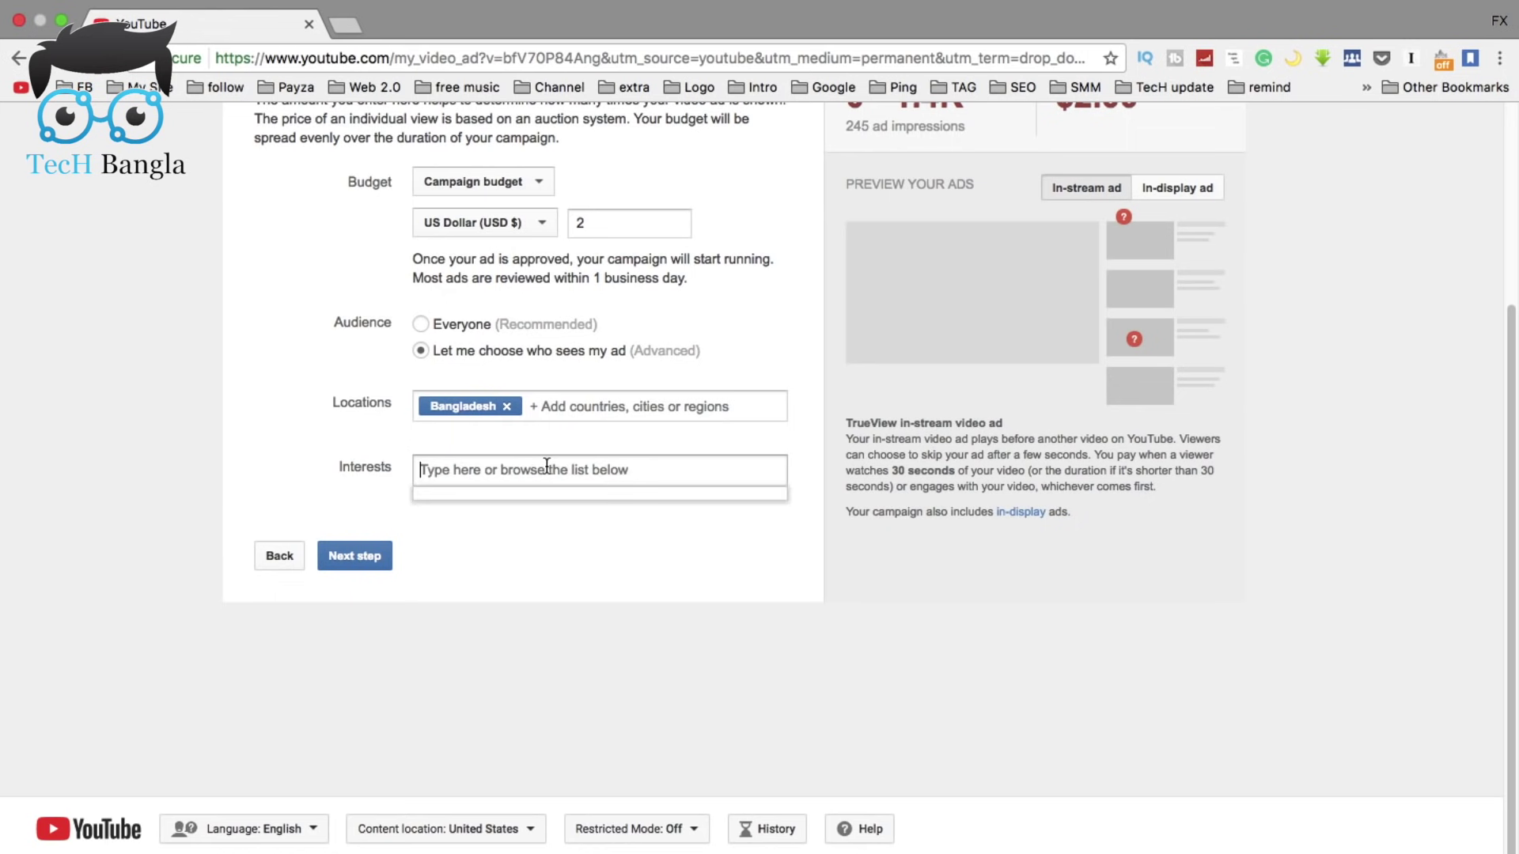
{"action": "left_click", "coordinate": [515, 633]}
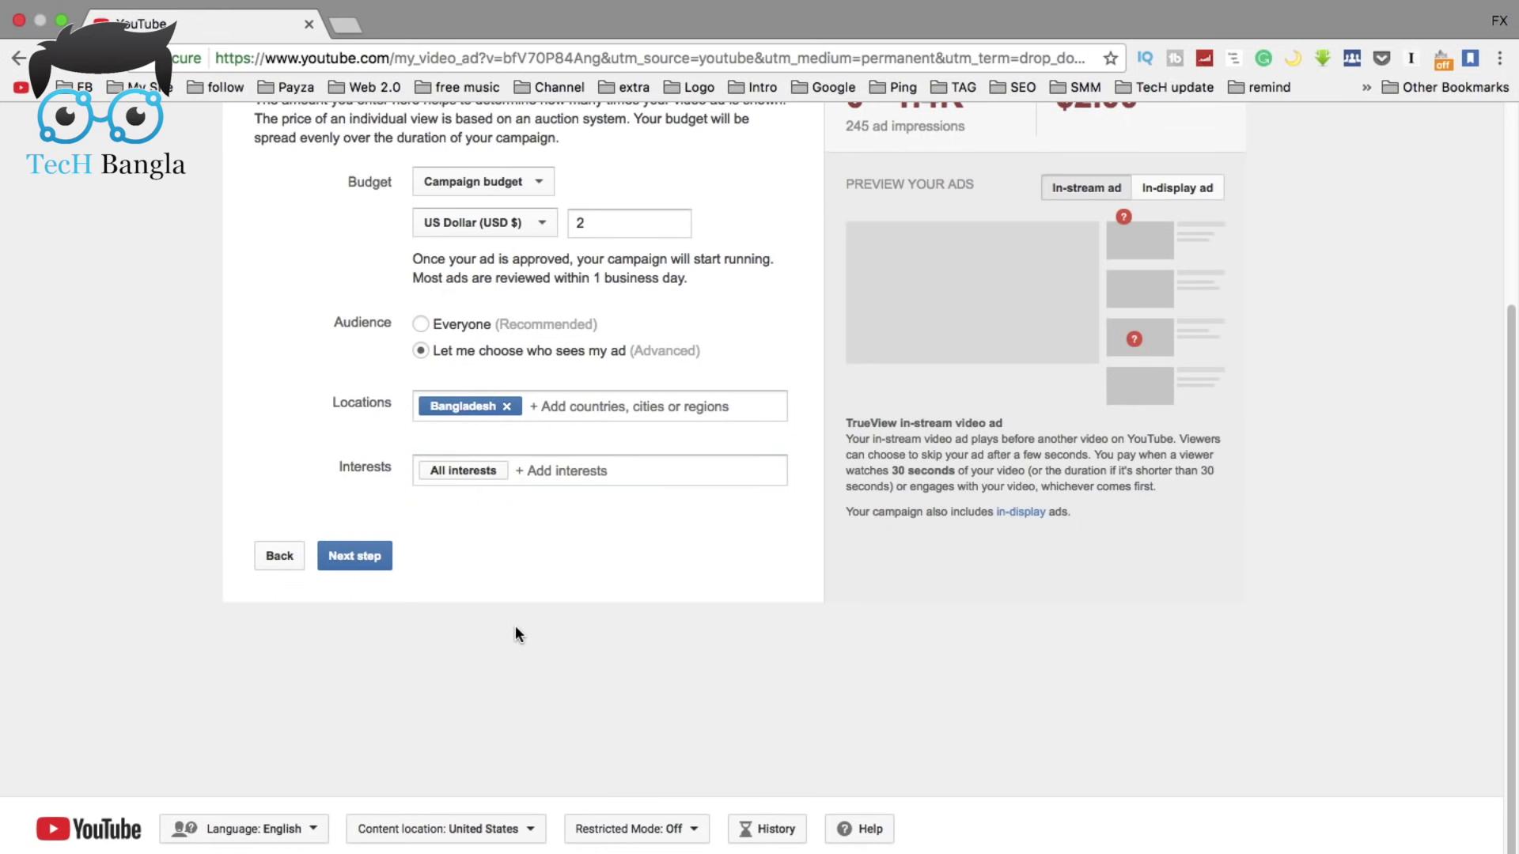
{"action": "left_click", "coordinate": [561, 466]}
{"action": "type", "text": "make "}
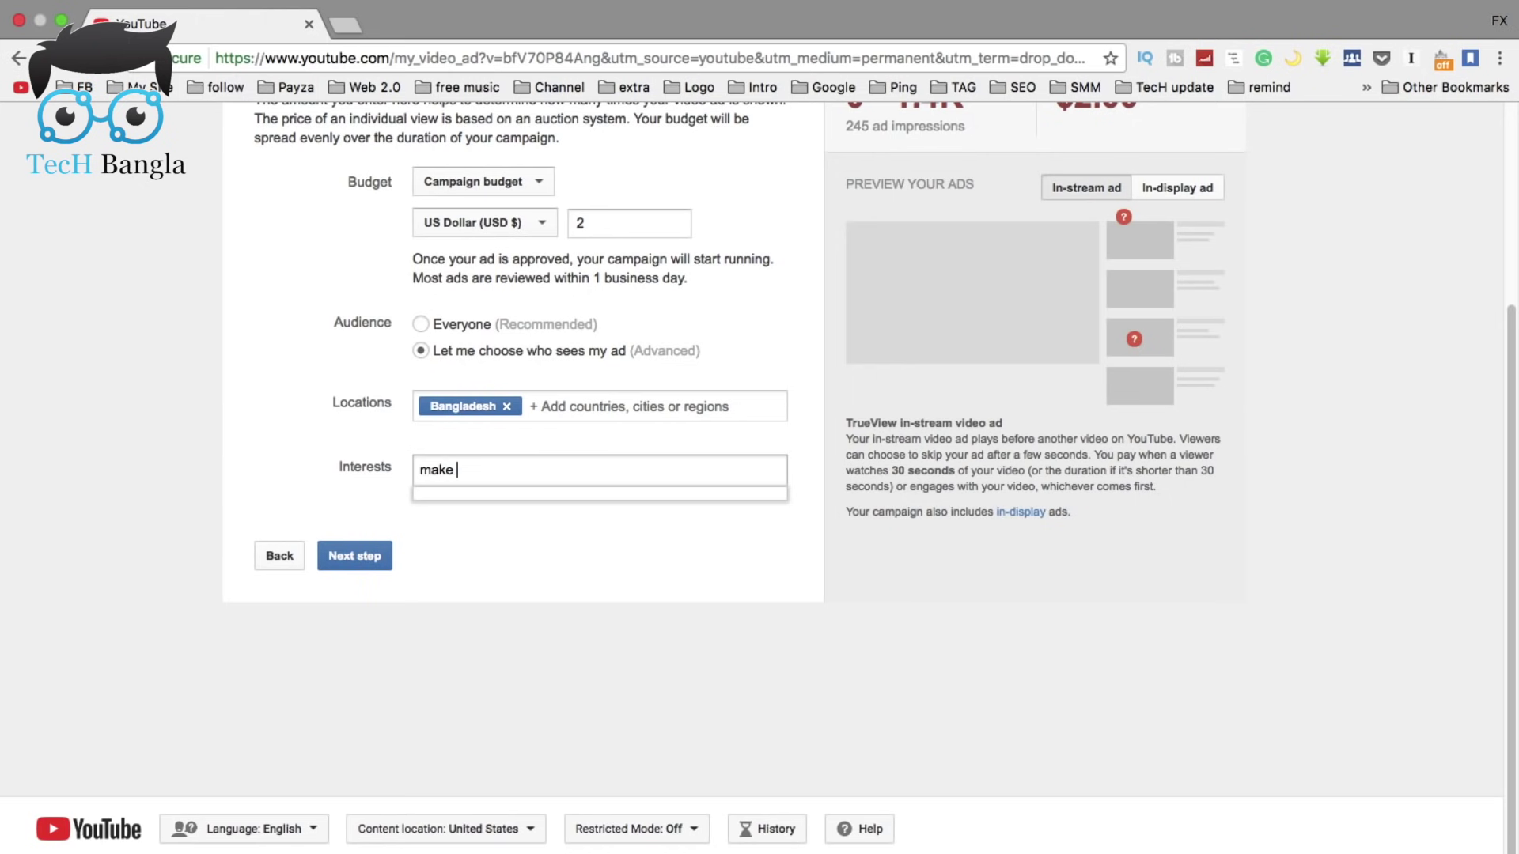
{"action": "type", "text": "money"}
{"action": "key", "text": "BackSpace"}
{"action": "key", "text": "BackSpace"}
{"action": "key", "text": "BackSpace"}
{"action": "key", "text": "BackSpace"}
{"action": "key", "text": "BackSpace"}
{"action": "key", "text": "BackSpace"}
{"action": "key", "text": "BackSpace"}
{"action": "key", "text": "BackSpace"}
{"action": "key", "text": "BackSpace"}
{"action": "key", "text": "BackSpace"}
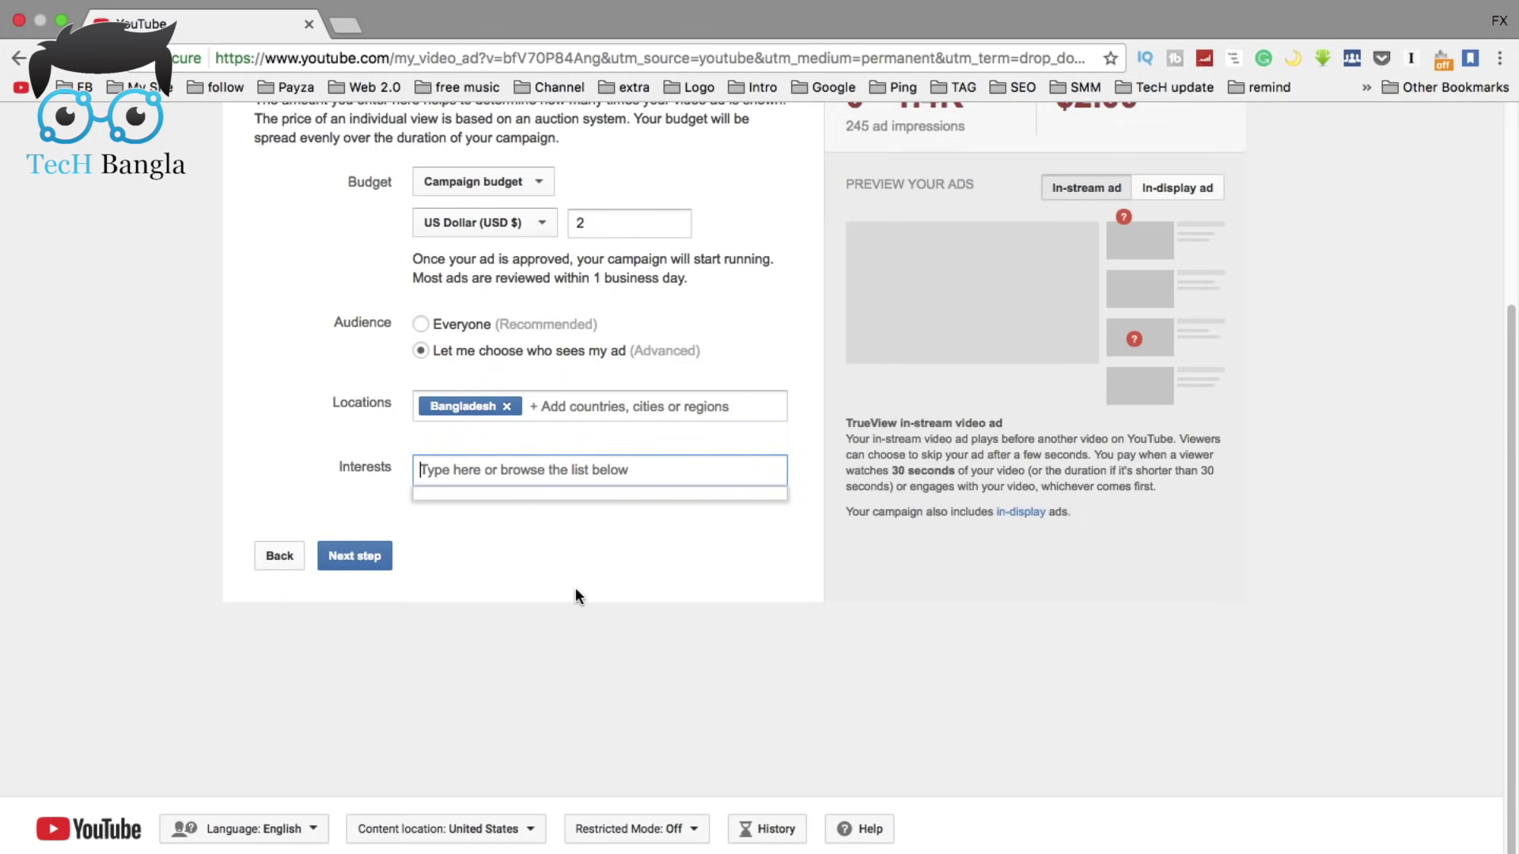
{"action": "left_click", "coordinate": [570, 639]}
Re-enter 2 as the campaign budget and compare the estimated views and ad impressions for the Bangladesh audience
{"action": "scroll", "coordinate": [476, 520], "scroll_direction": "up", "scroll_amount": 1}
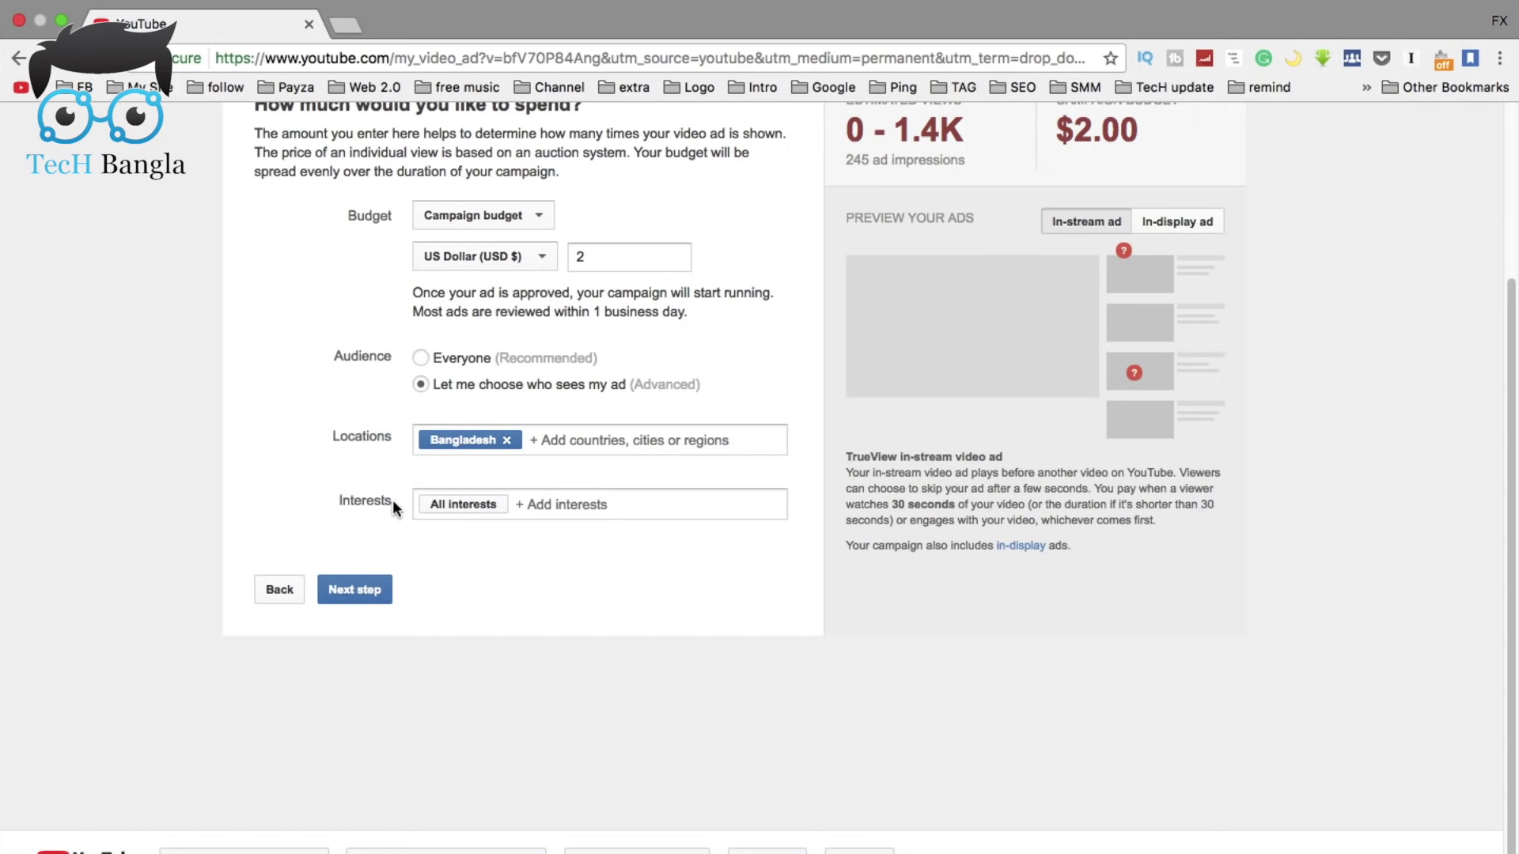
{"action": "scroll", "coordinate": [426, 535], "scroll_direction": "up", "scroll_amount": 3}
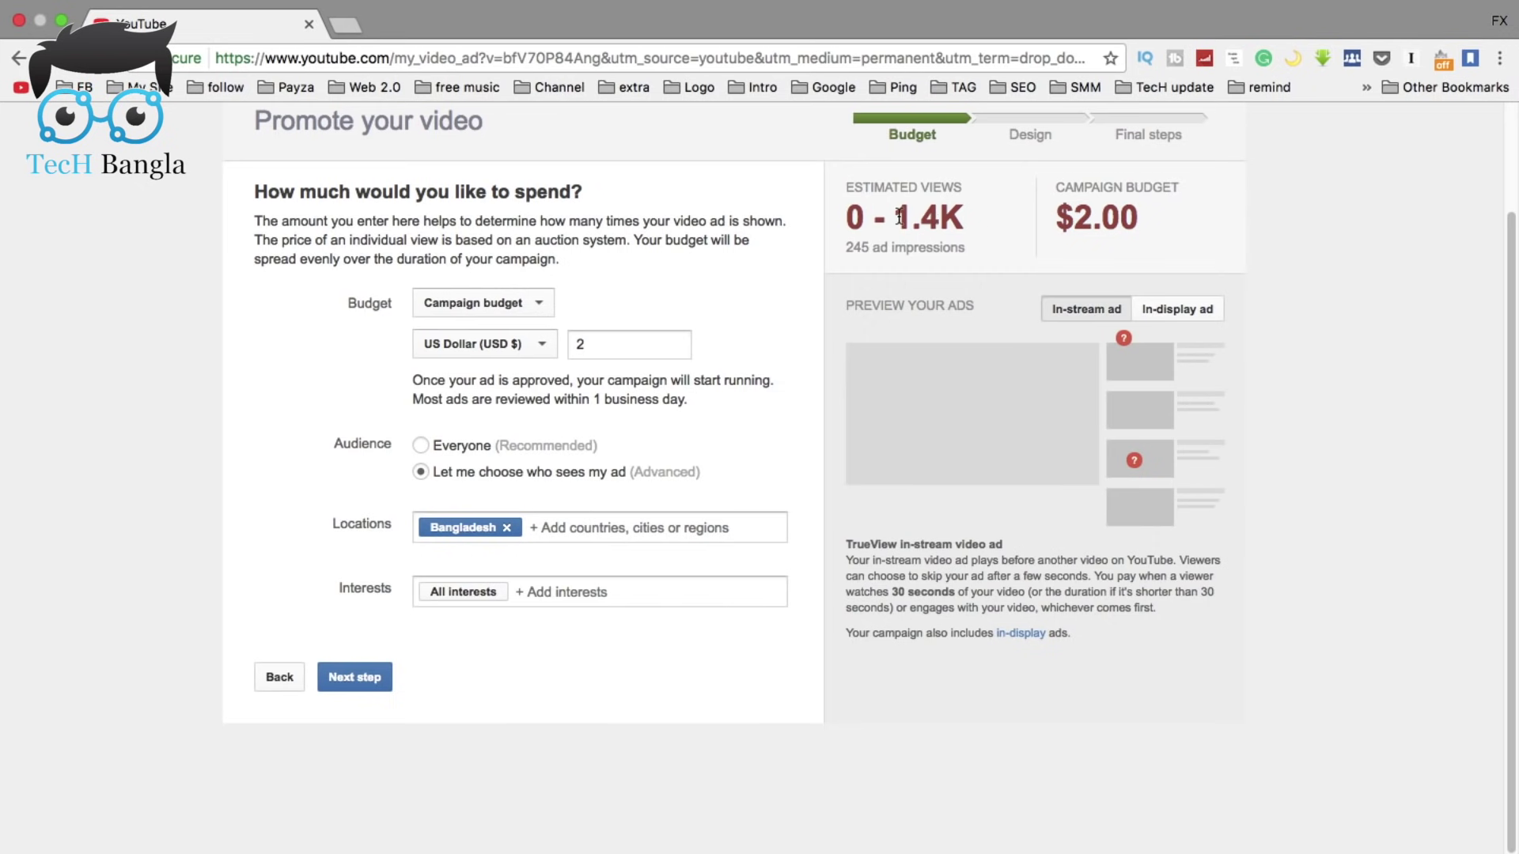
{"action": "double_click", "coordinate": [971, 216]}
{"action": "left_click", "coordinate": [673, 320]}
{"action": "left_click", "coordinate": [601, 346]}
{"action": "key", "text": "BackSpace"}
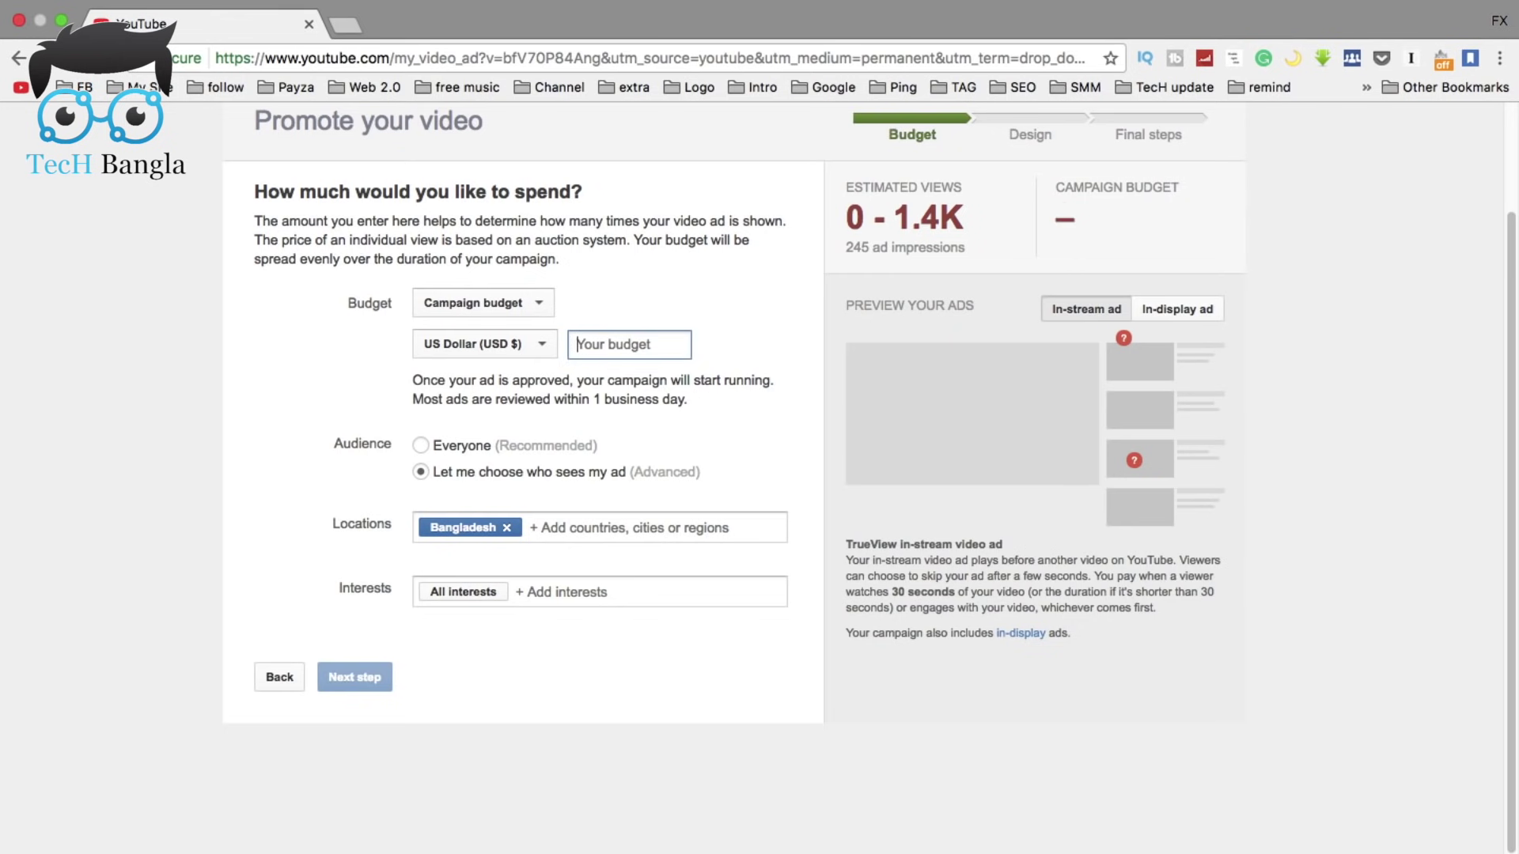
{"action": "type", "text": "2"}
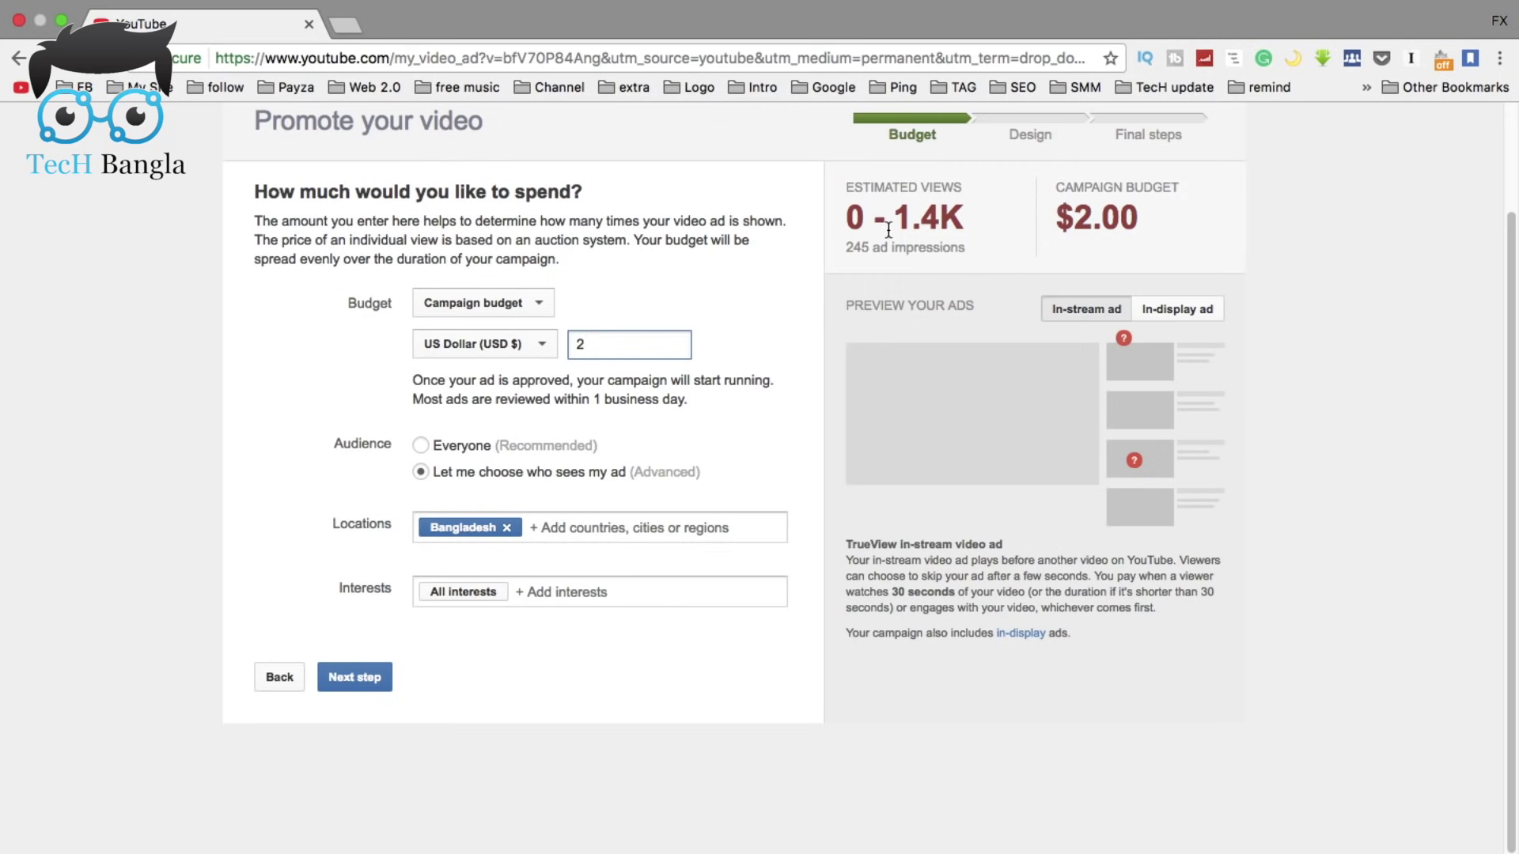
{"action": "left_click_drag", "start_coordinate": [845, 248], "coordinate": [870, 250]}
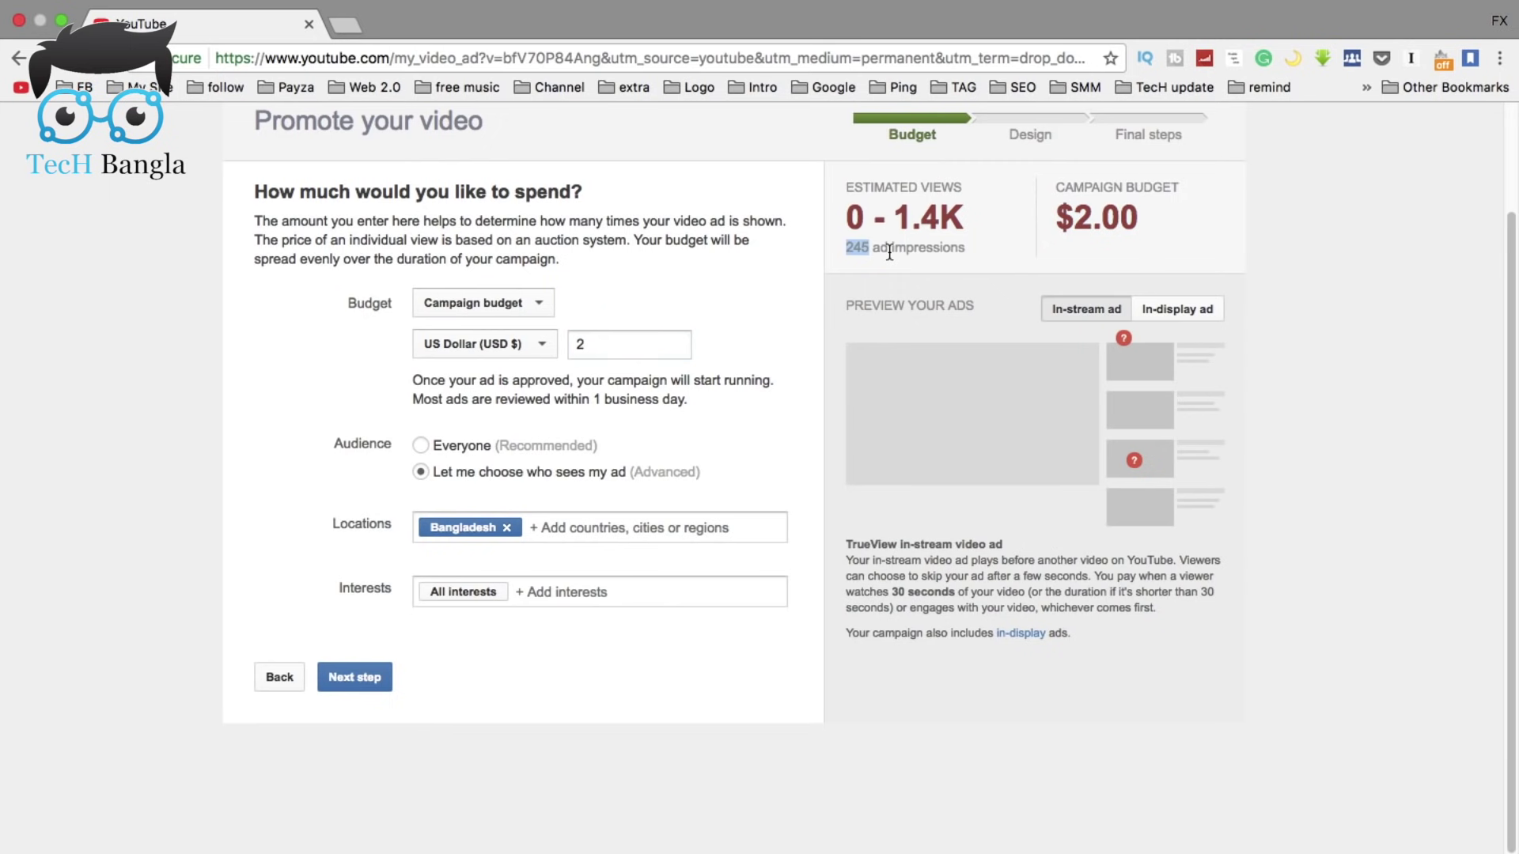
Accept the budget and audience settings and continue to the ad design stage
{"action": "left_click", "coordinate": [861, 251]}
{"action": "scroll", "coordinate": [453, 659], "scroll_direction": "down", "scroll_amount": 1}
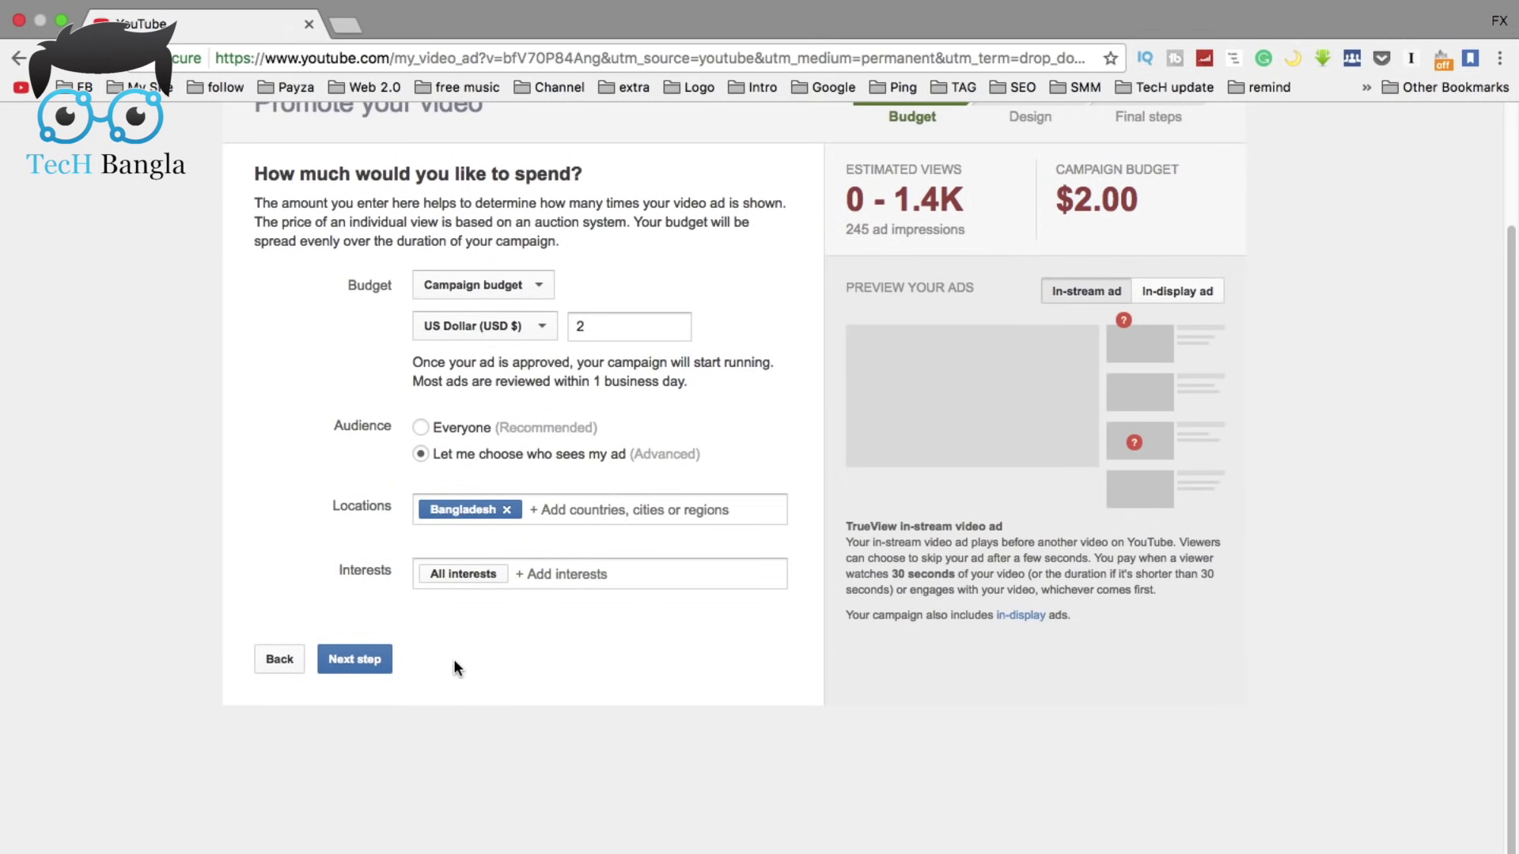
{"action": "left_click", "coordinate": [367, 661]}
{"action": "scroll", "coordinate": [165, 543], "scroll_direction": "up", "scroll_amount": 1}
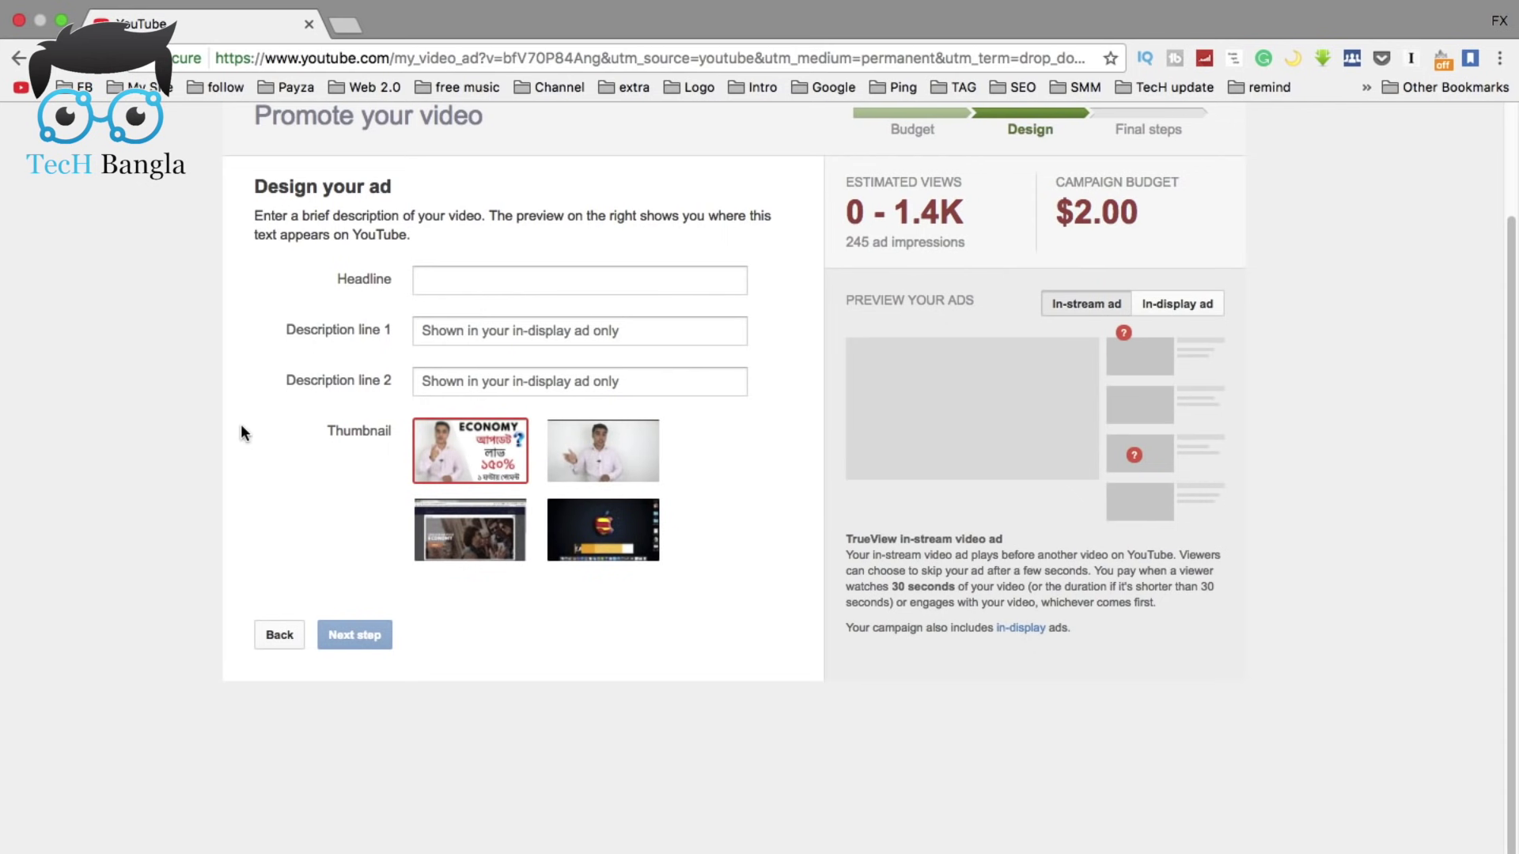
{"action": "scroll", "coordinate": [120, 397], "scroll_direction": "up", "scroll_amount": 1}
Switch the input source to Avro Keyboard and begin the ad headline with "কি ভাবে সহজে"
{"action": "left_click", "coordinate": [441, 311]}
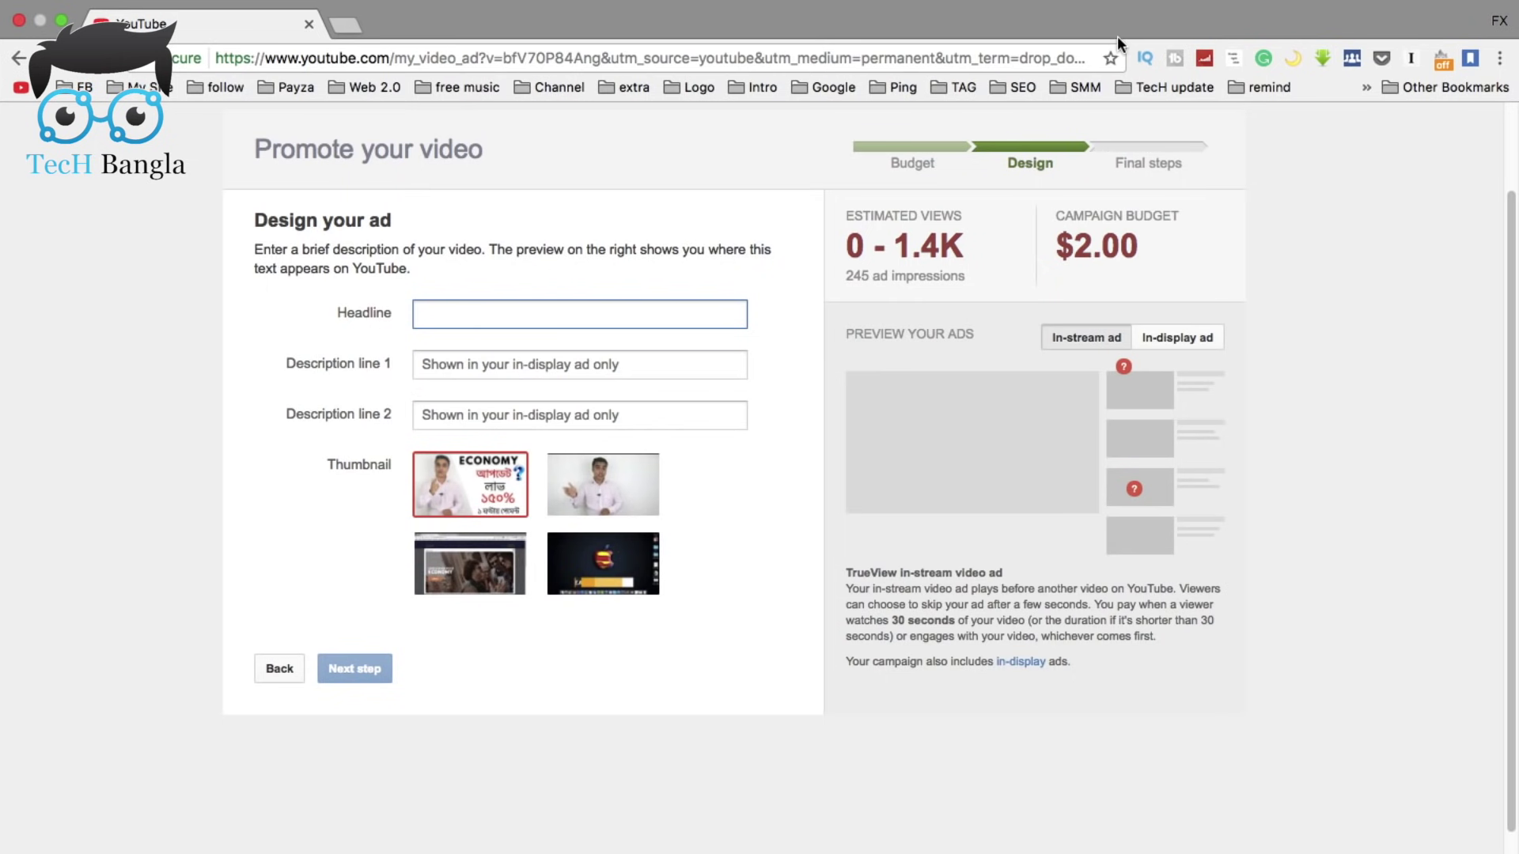
{"action": "left_click", "coordinate": [1216, 11]}
{"action": "left_click", "coordinate": [1272, 37]}
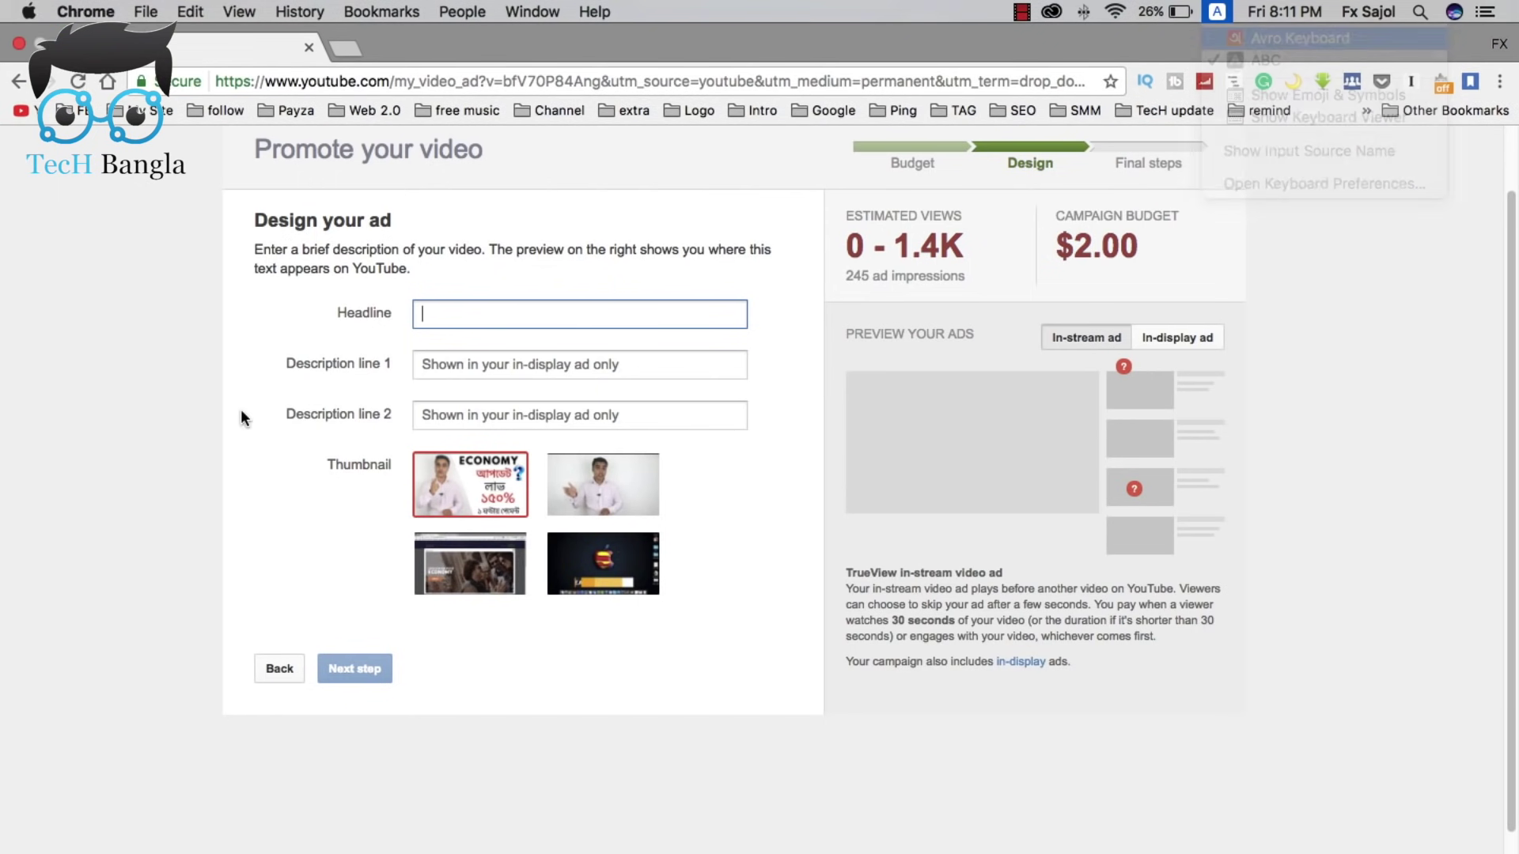
{"action": "type", "text": "কি ভাবে "}
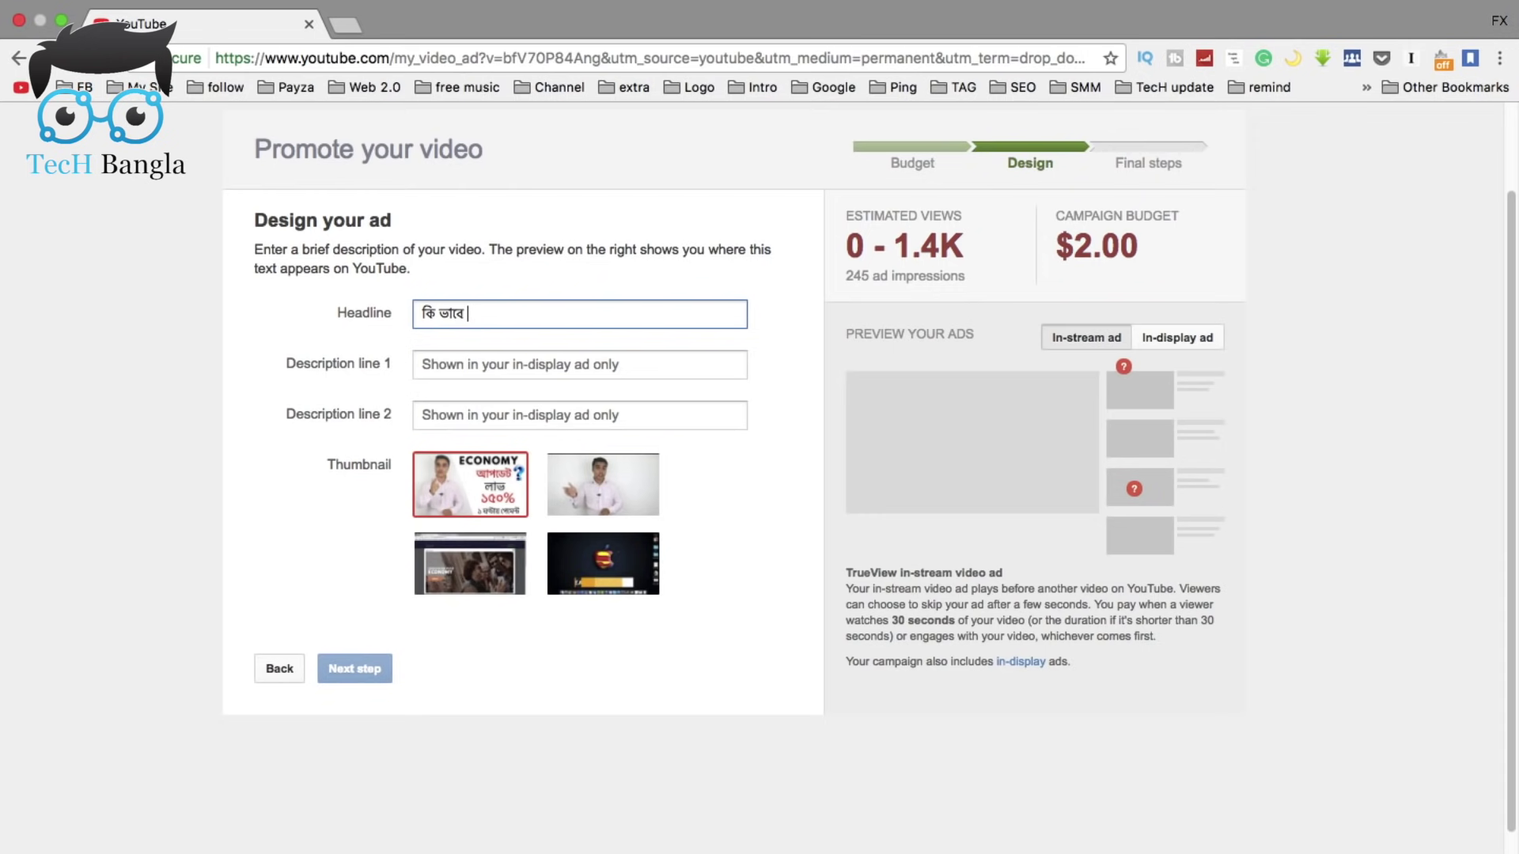
{"action": "type", "text": "sohoj "}
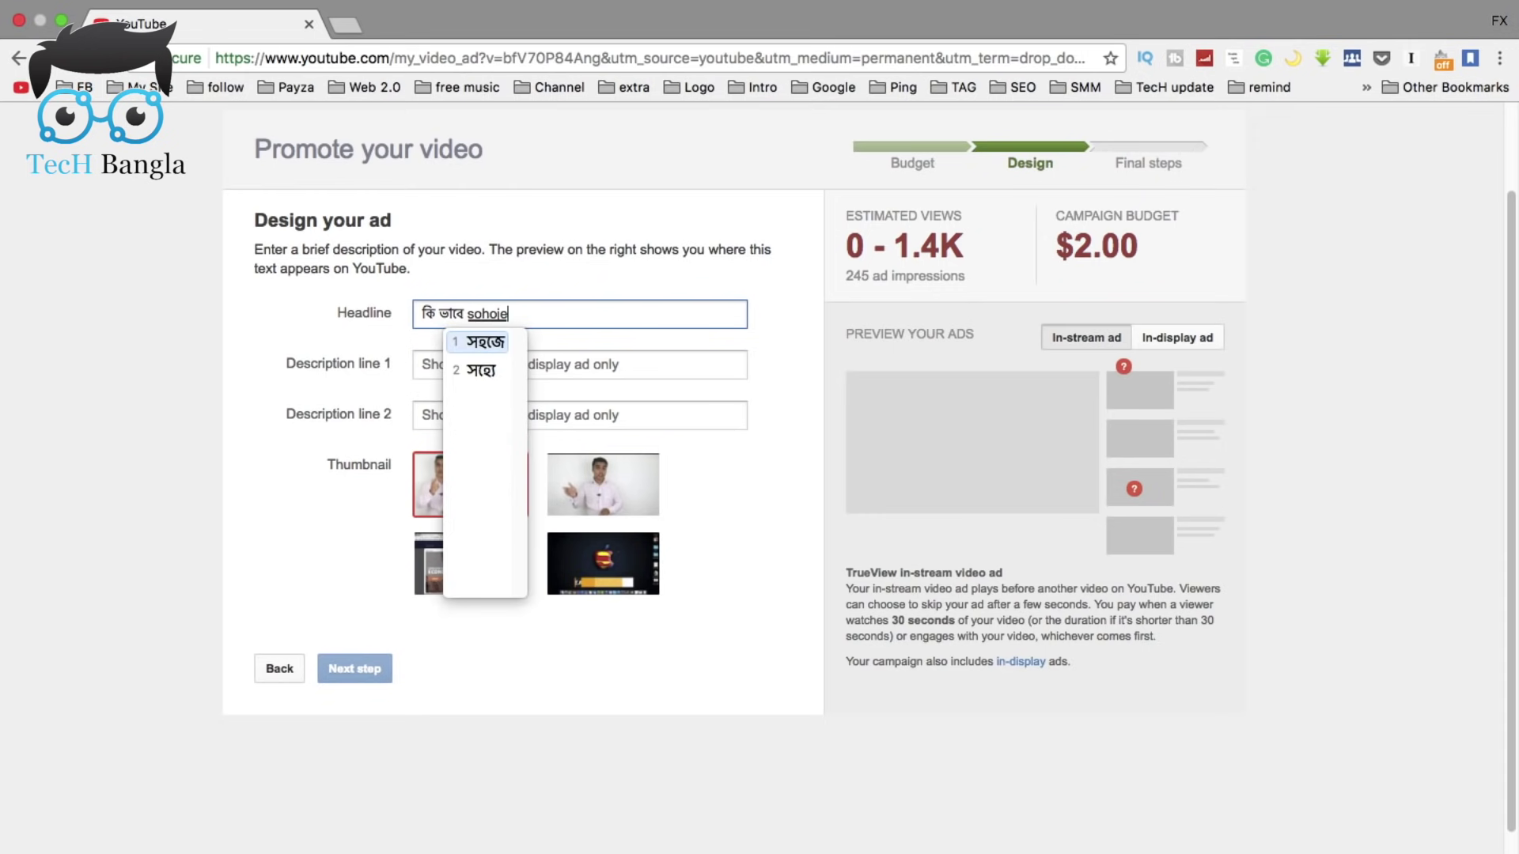
{"action": "type", "text": "in"}
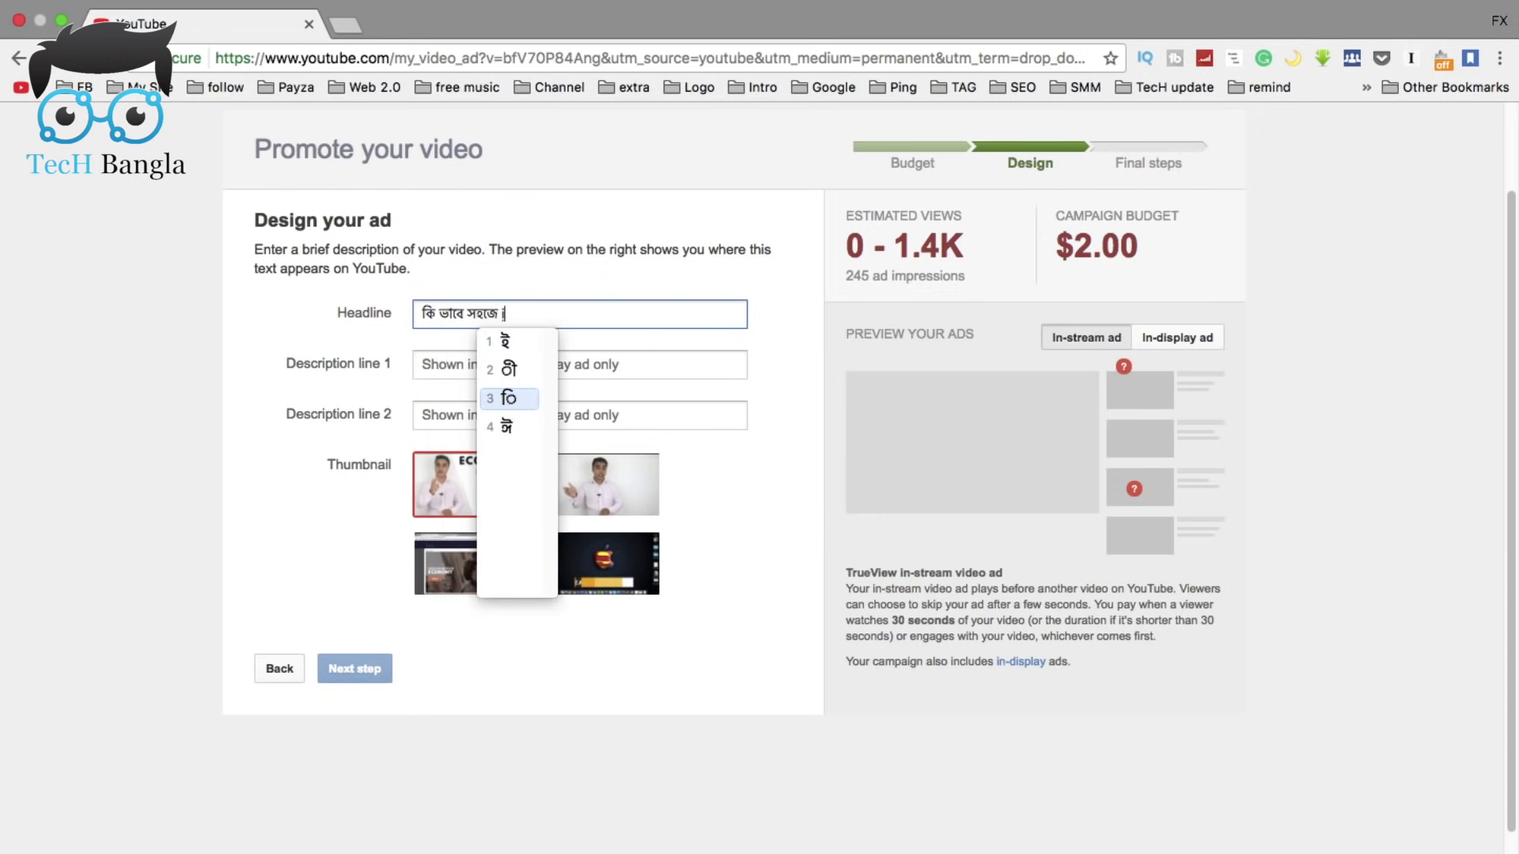
{"action": "type", "text": "stal"}
{"action": "key", "text": "BackSpace"}
{"action": "key", "text": "BackSpace"}
{"action": "key", "text": "BackSpace"}
{"action": "key", "text": "BackSpace"}
{"action": "key", "text": "BackSpace"}
{"action": "key", "text": "BackSpace"}
{"action": "type", "text": "olain theke"}
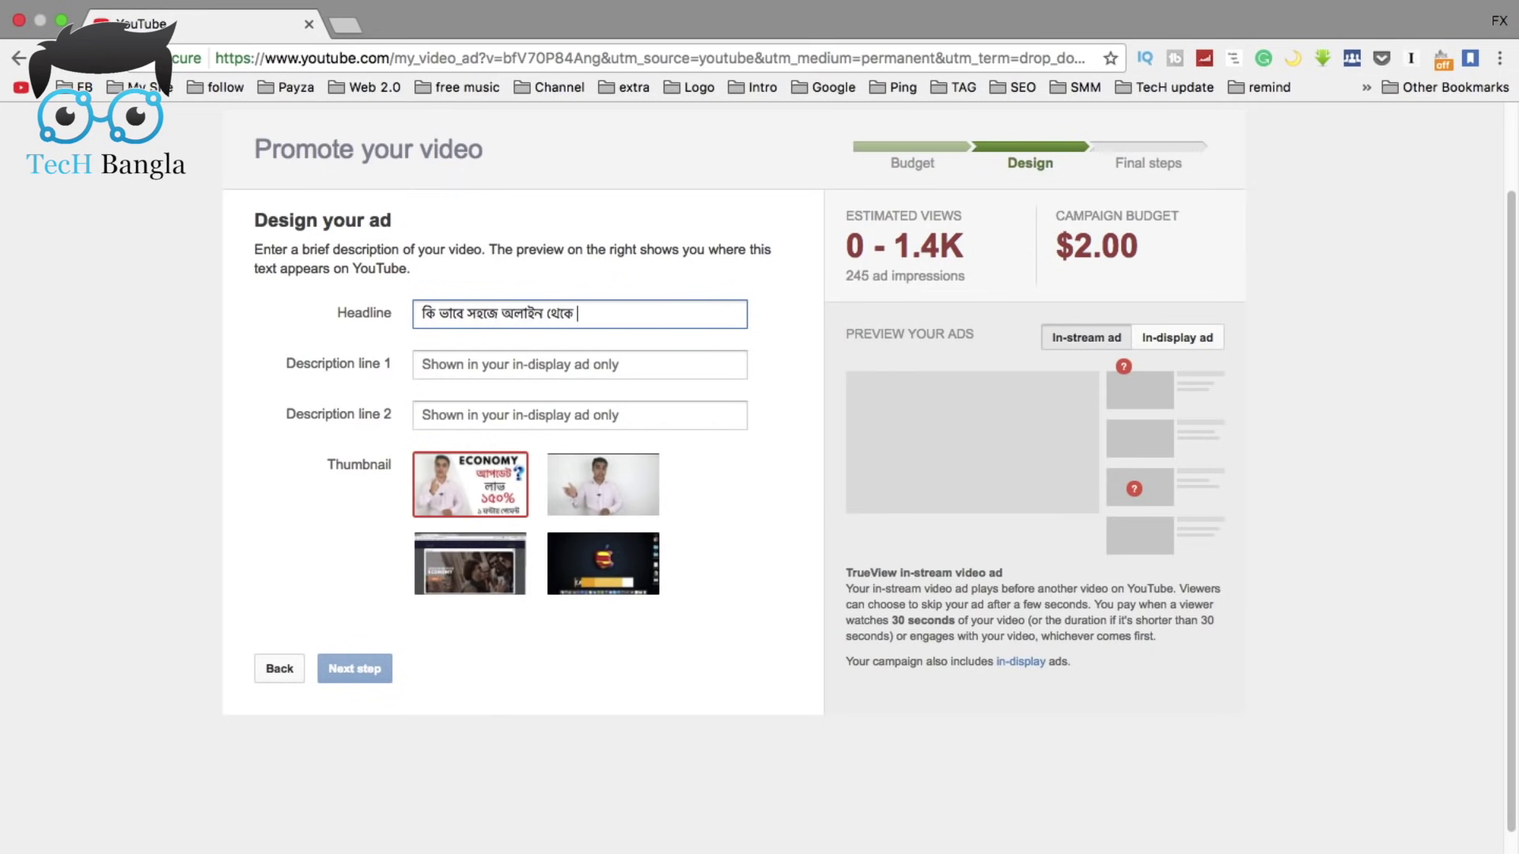
{"action": "key", "text": "BackSpace"}
{"action": "key", "text": "BackSpace"}
{"action": "key", "text": "BackSpace"}
{"action": "key", "text": "BackSpace"}
{"action": "key", "text": "BackSpace"}
{"action": "key", "text": "BackSpace"}
{"action": "key", "text": "BackSpace"}
{"action": "key", "text": "BackSpace"}
{"action": "key", "text": "BackSpace"}
{"action": "key", "text": "BackSpace"}
{"action": "key", "text": "BackSpace"}
Complete the Bengali headline by adding "অনলাইন থেকে ইনকাম করবেন ?" after the existing words
{"action": "type", "text": "on"}
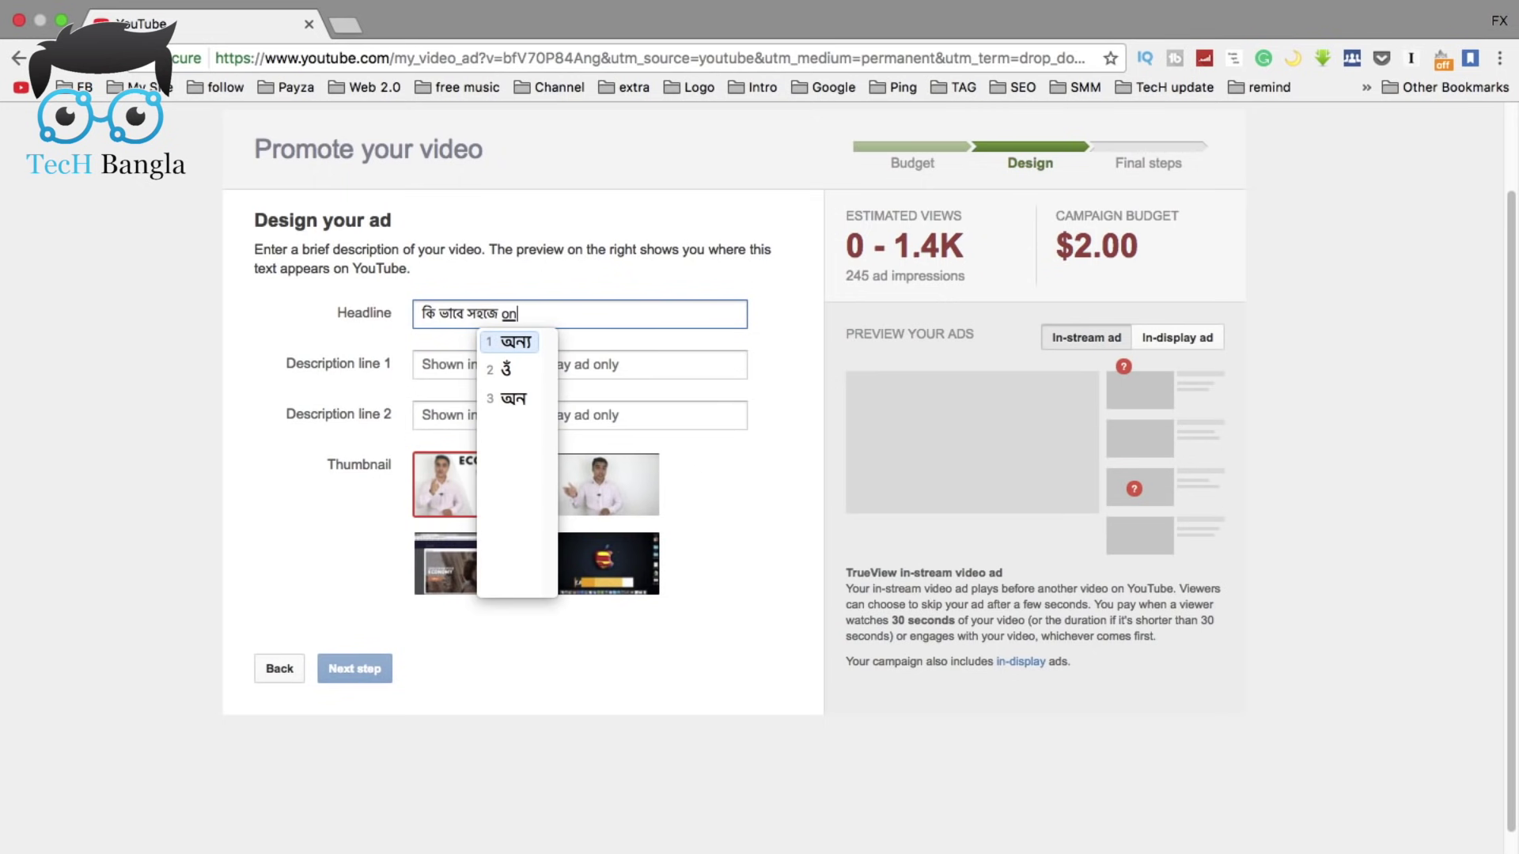
{"action": "key", "text": "Down"}
{"action": "key", "text": "Down"}
{"action": "type", "text": "lain theke inkam korb"}
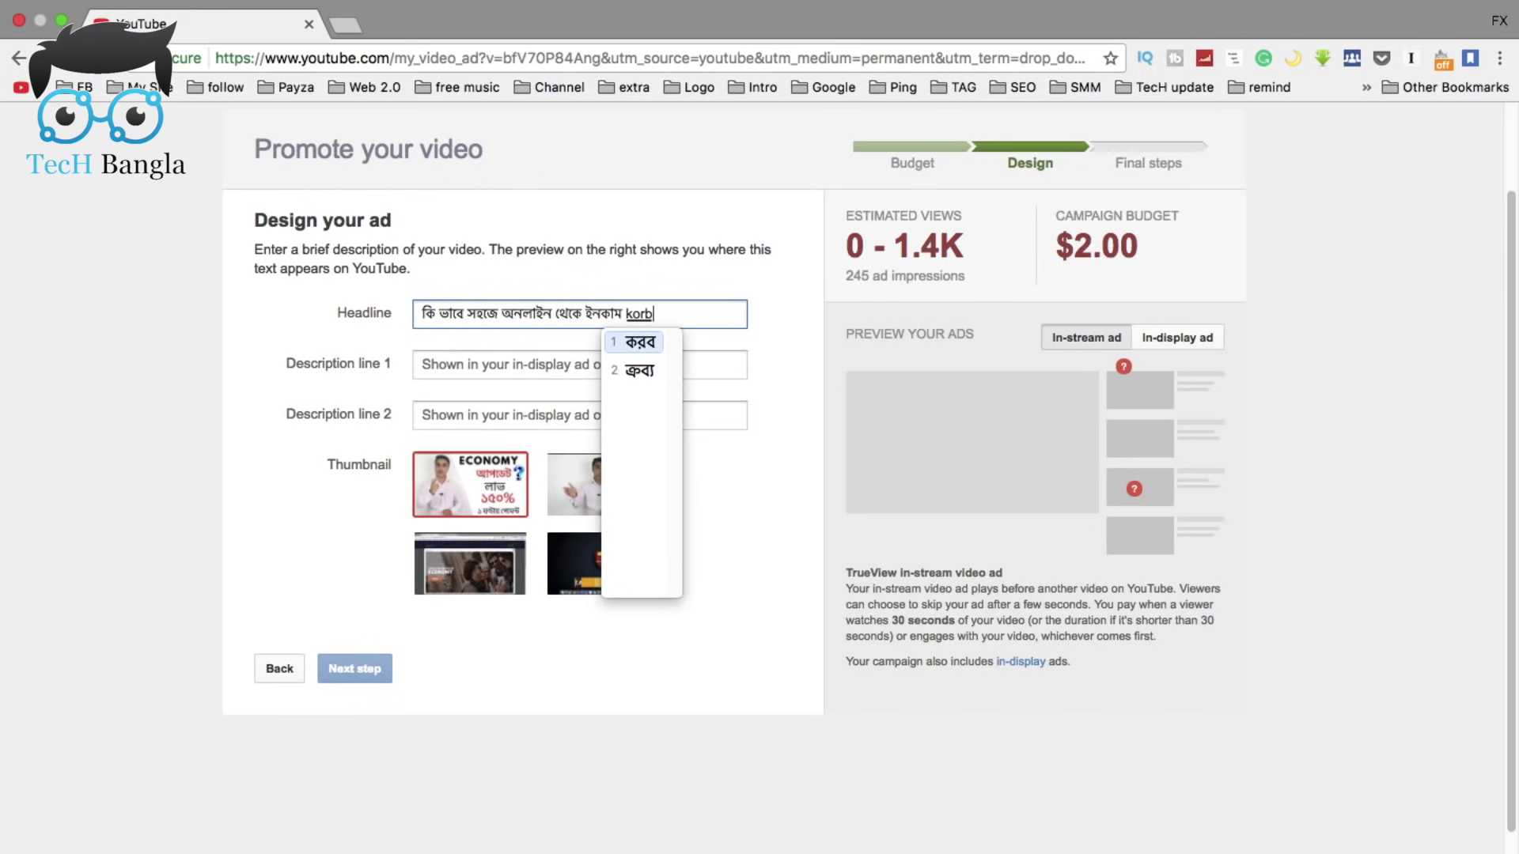
{"action": "type", "text": "en "}
{"action": "type", "text": "?"}
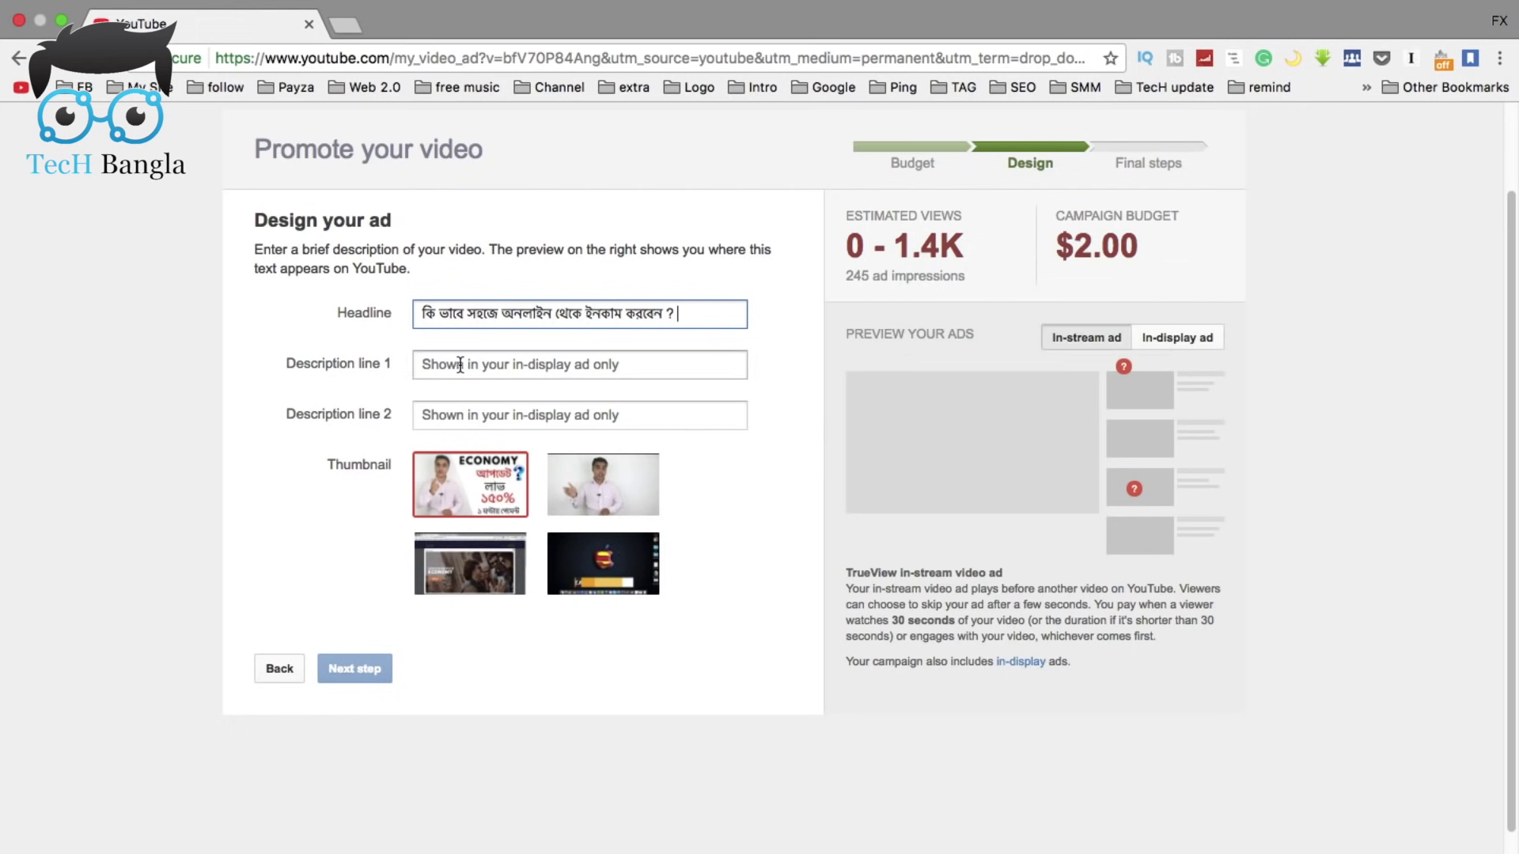
{"action": "left_click_drag", "start_coordinate": [693, 314], "coordinate": [399, 314]}
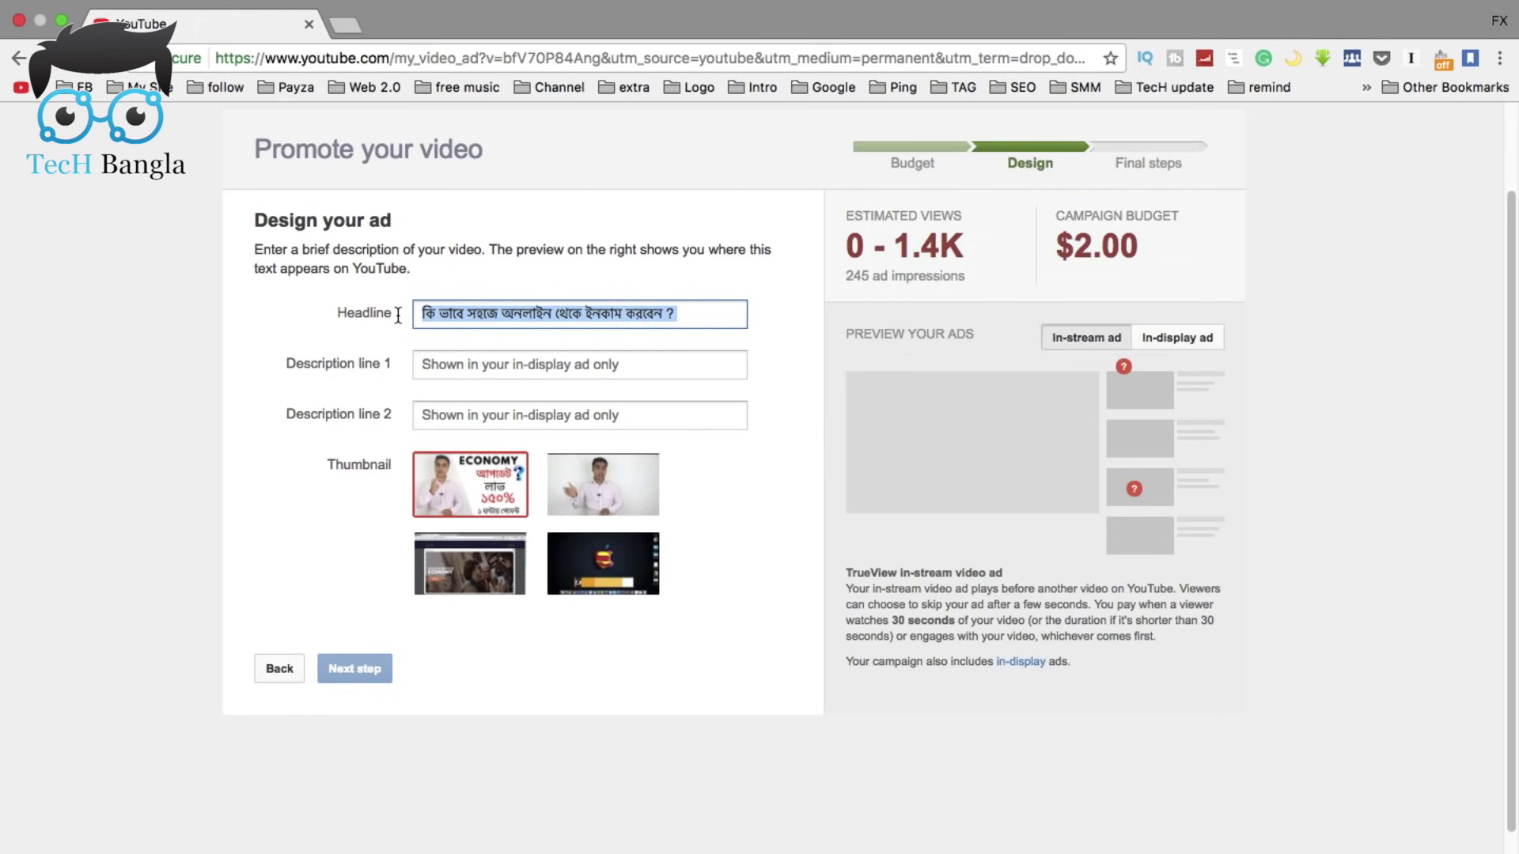
{"action": "left_click", "coordinate": [690, 314]}
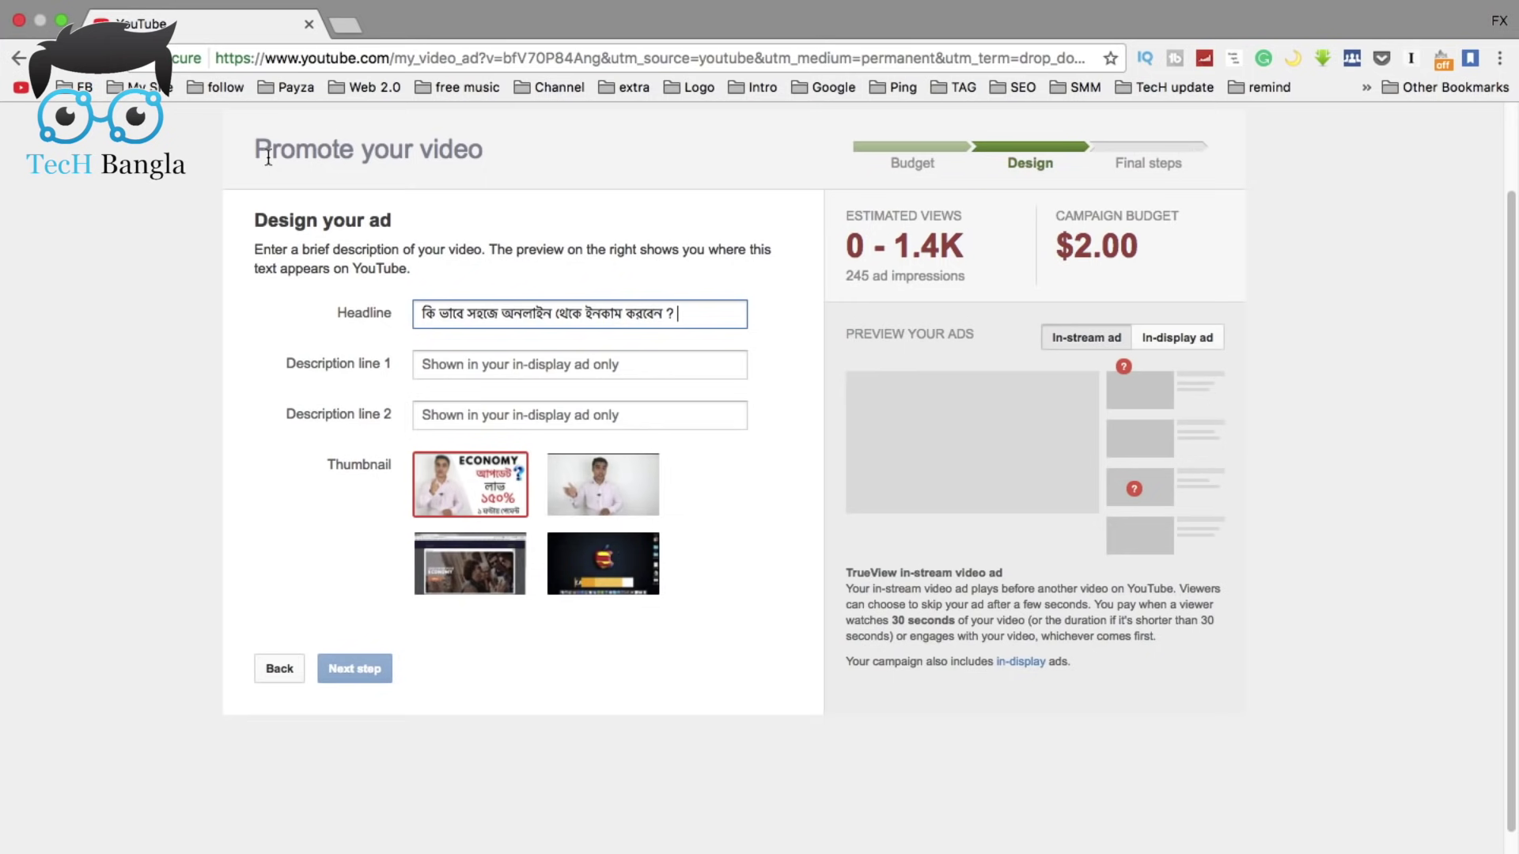
Open the recommended iPhone X cases video in a new tab, examine the areas around the paused player, and return to the promotion form
{"action": "left_click", "coordinate": [345, 24]}
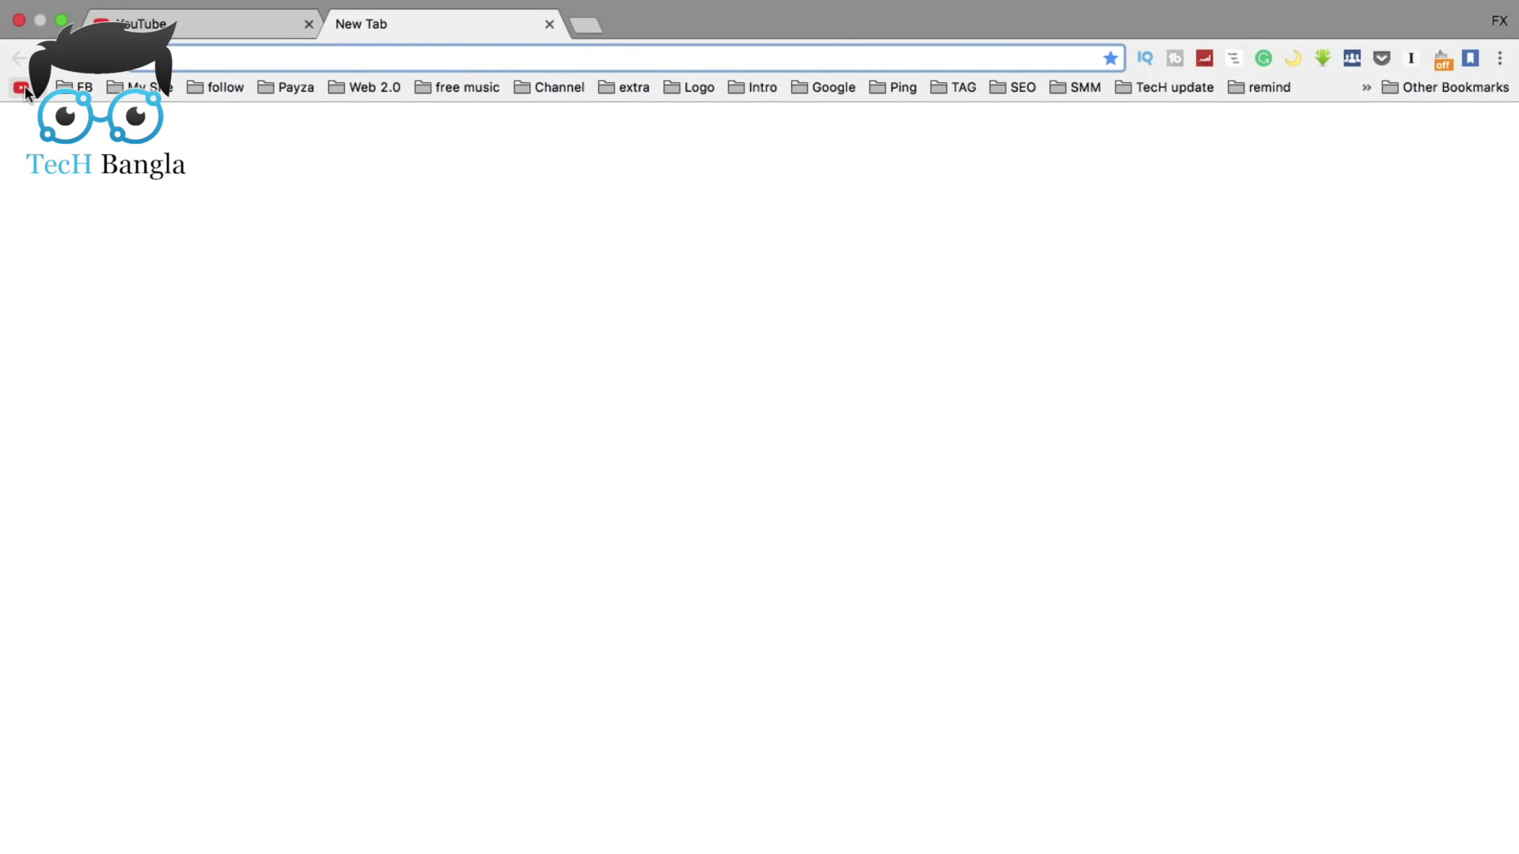
{"action": "left_click", "coordinate": [24, 88]}
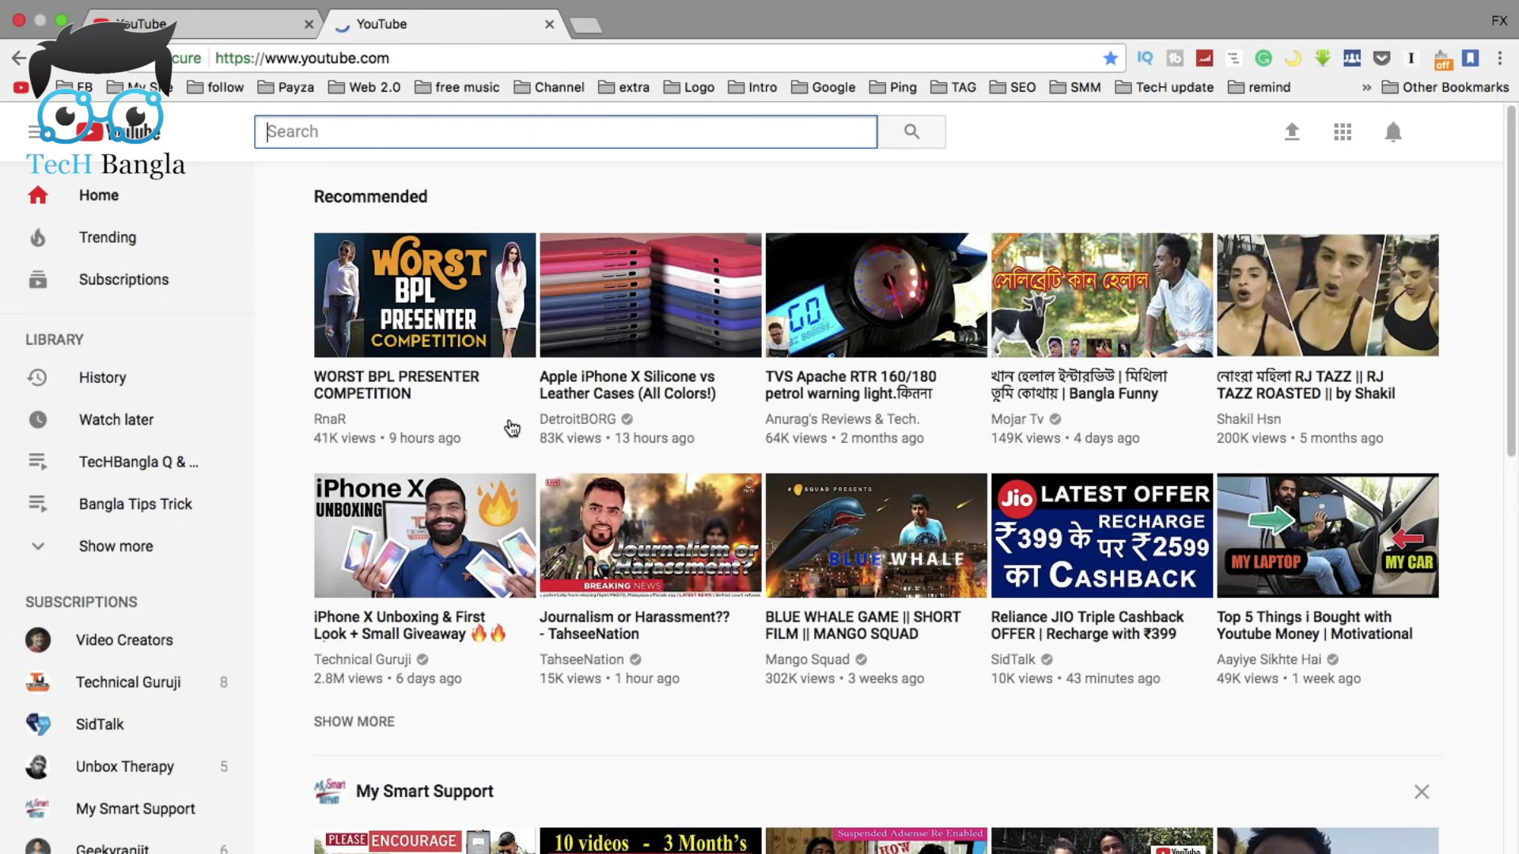
{"action": "left_click", "coordinate": [633, 386]}
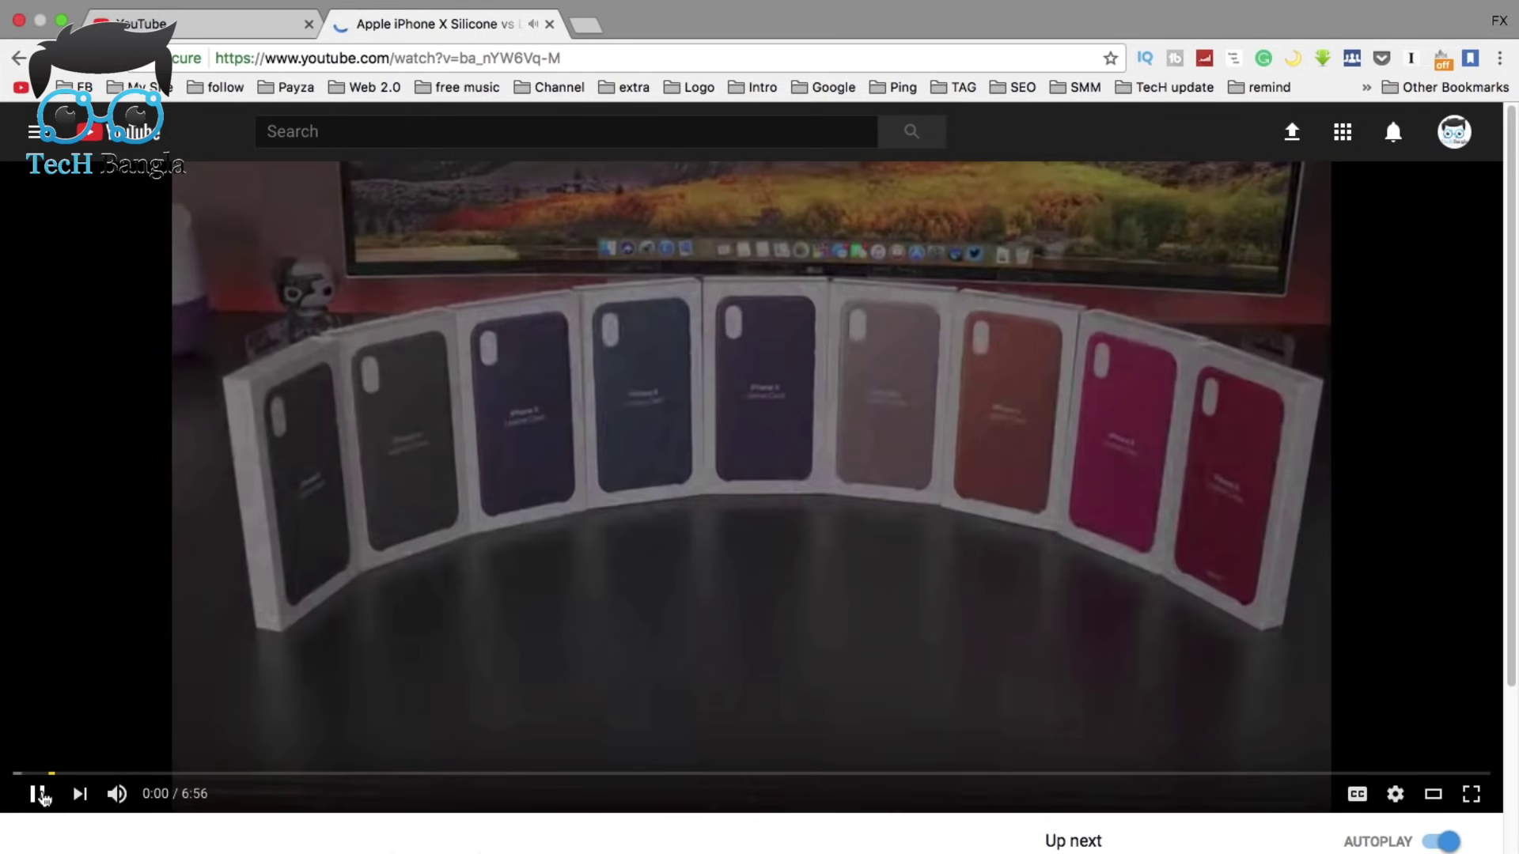
{"action": "left_click", "coordinate": [39, 794]}
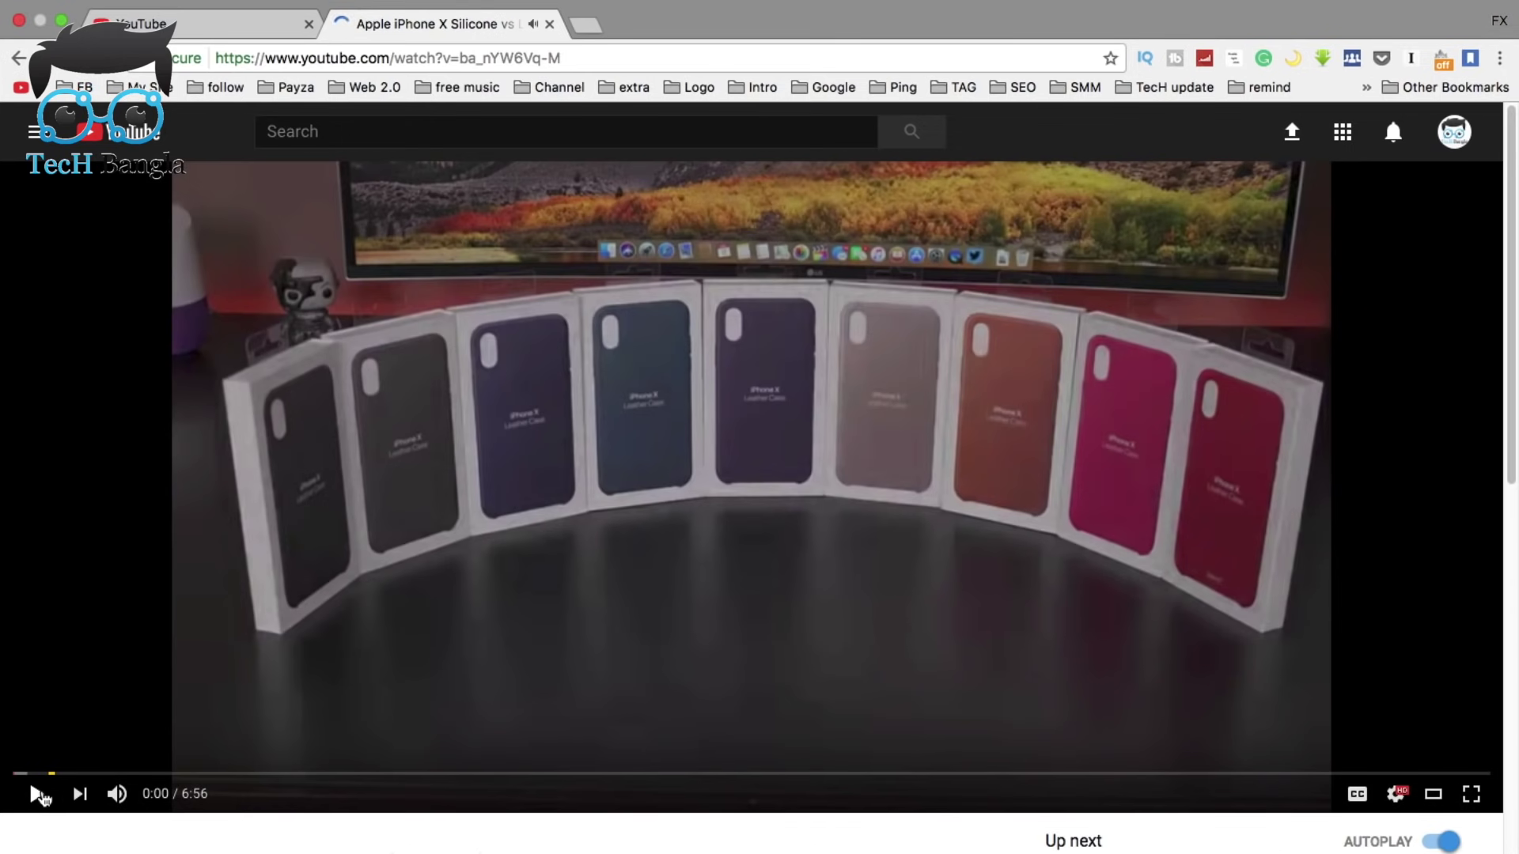
{"action": "left_click", "coordinate": [1436, 795]}
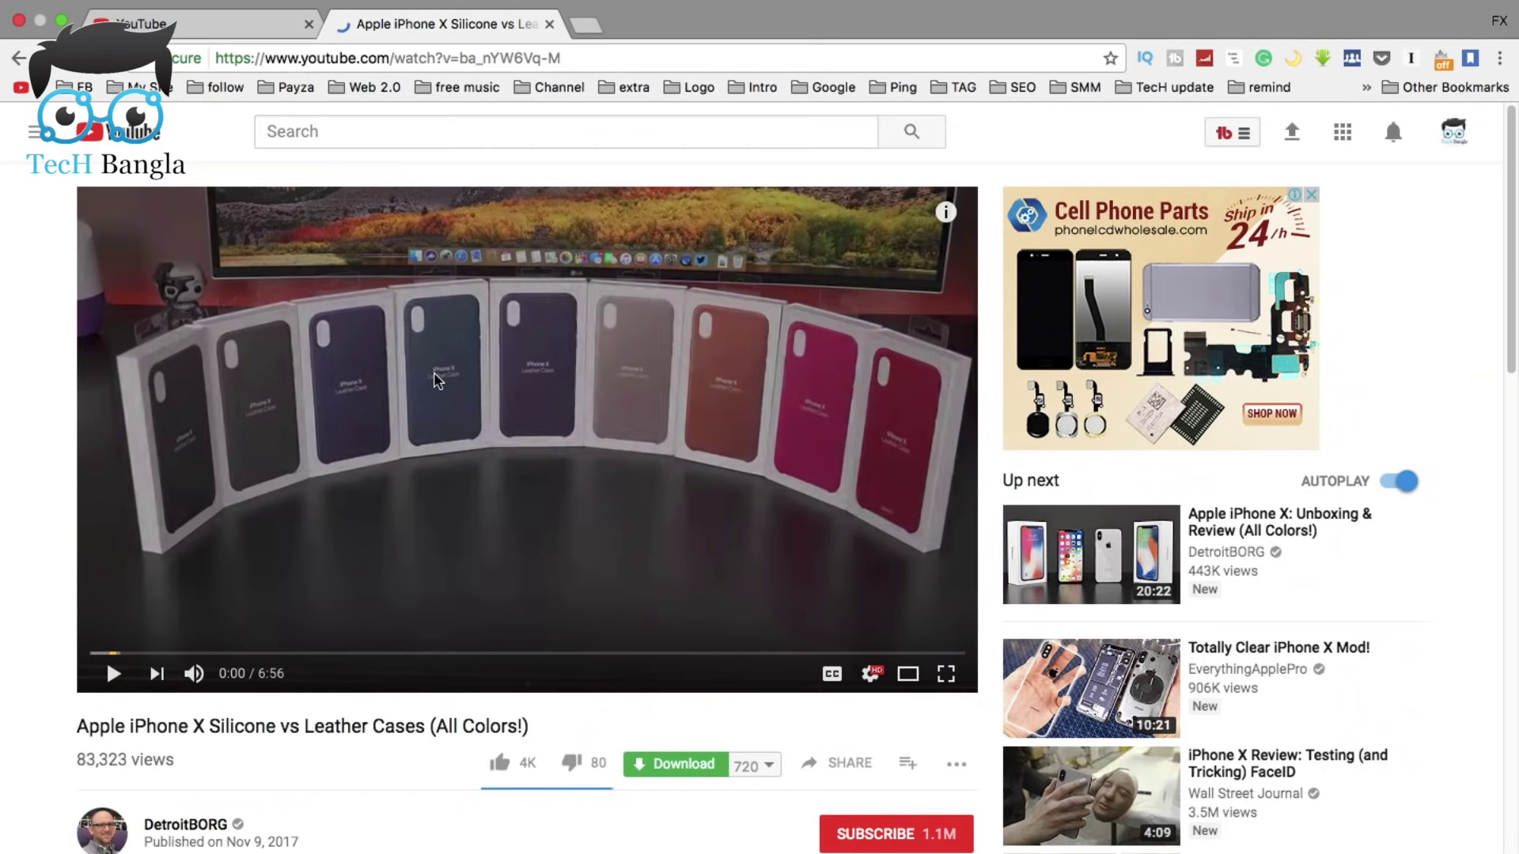
{"action": "scroll", "coordinate": [1432, 604], "scroll_direction": "down", "scroll_amount": 5}
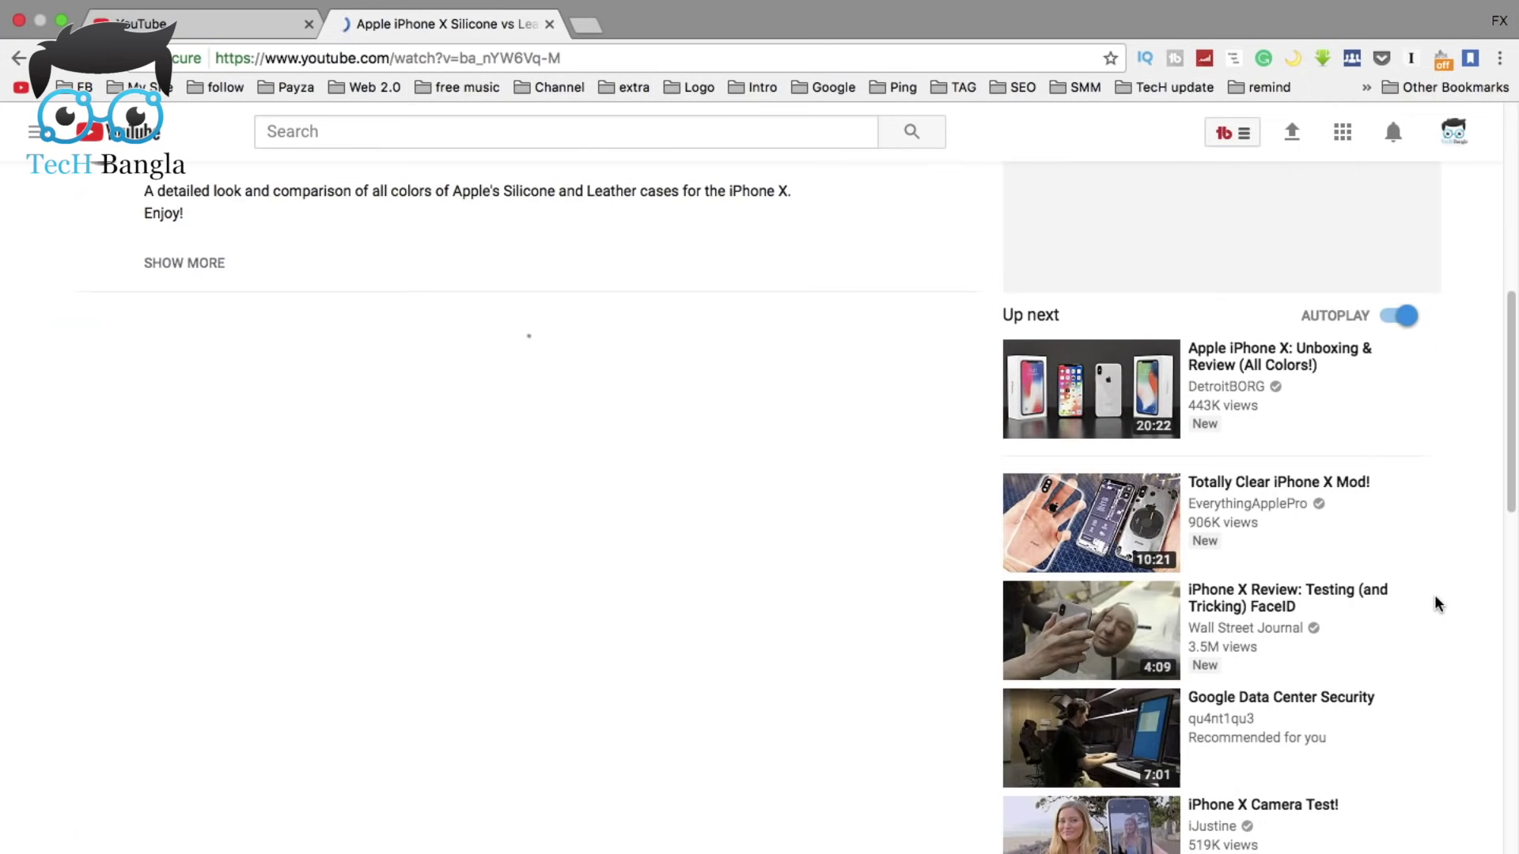
{"action": "scroll", "coordinate": [1438, 603], "scroll_direction": "down", "scroll_amount": 9}
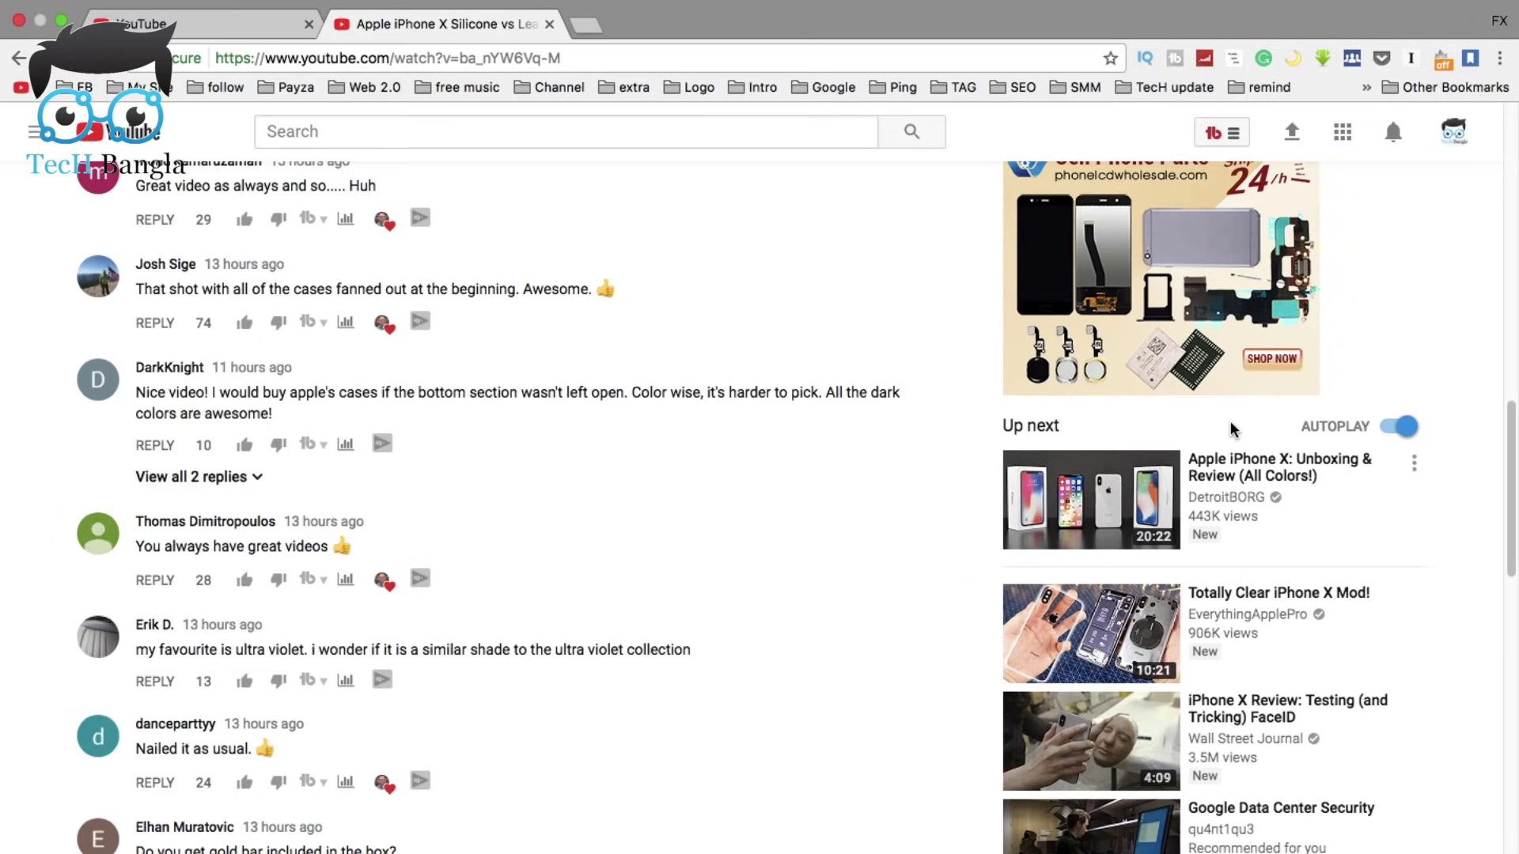
{"action": "scroll", "coordinate": [1232, 430], "scroll_direction": "down", "scroll_amount": 8}
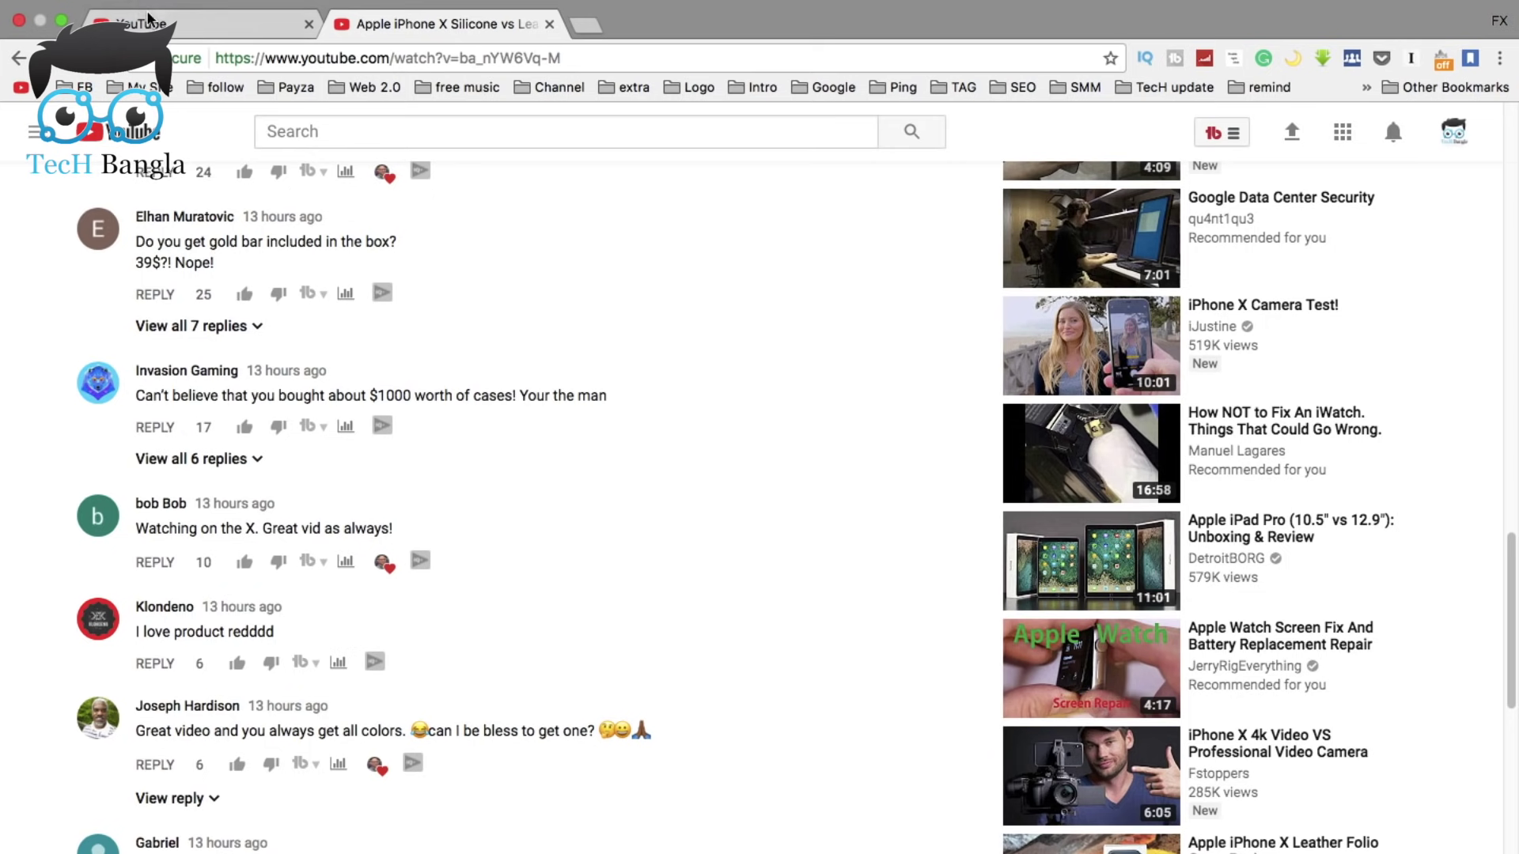
{"action": "left_click", "coordinate": [210, 26]}
{"action": "left_click", "coordinate": [480, 362]}
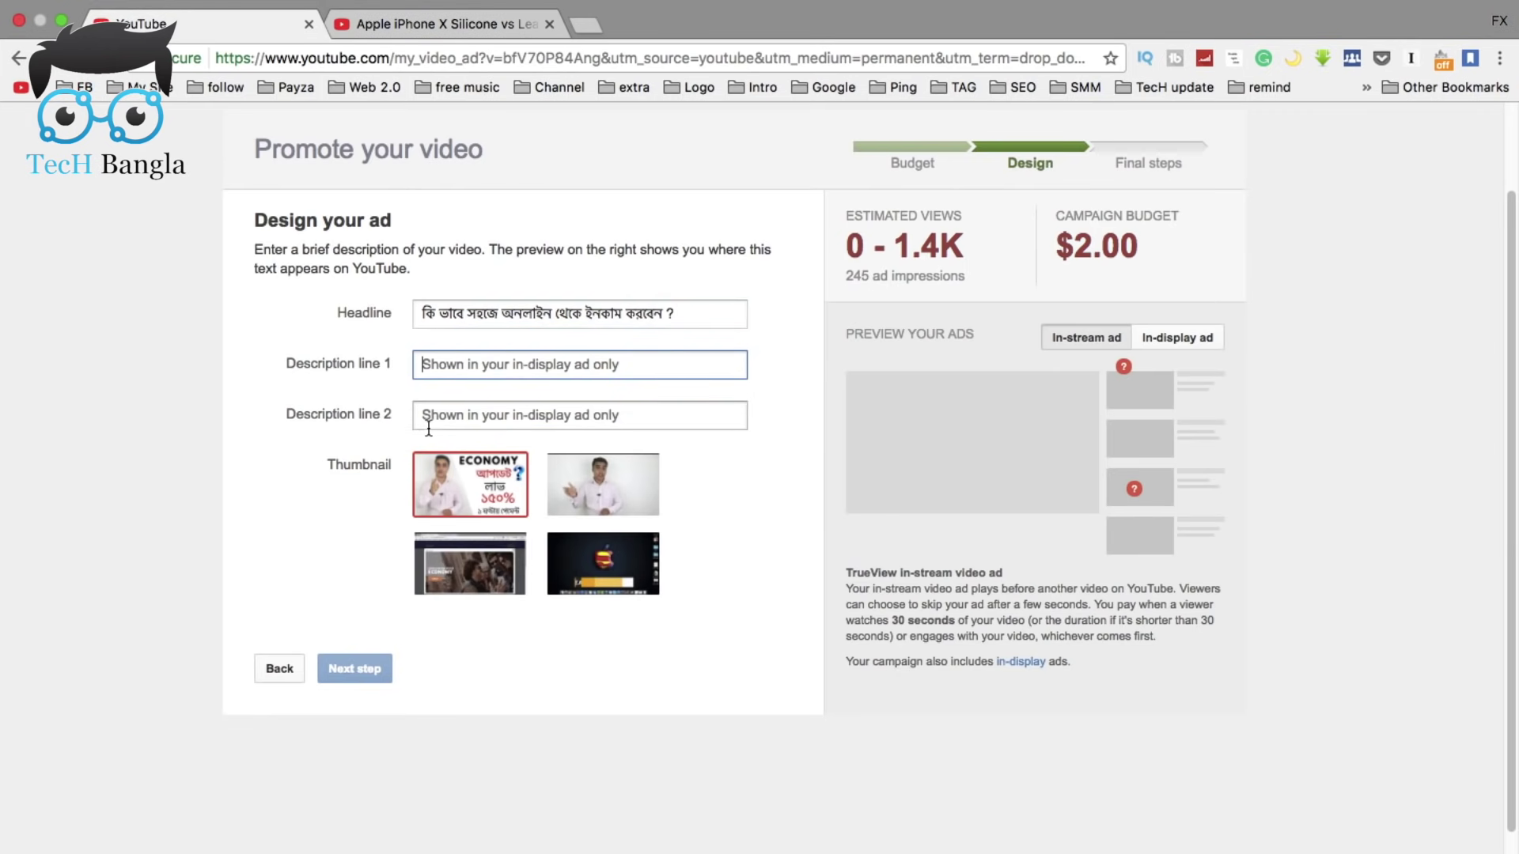
{"action": "left_click", "coordinate": [473, 415]}
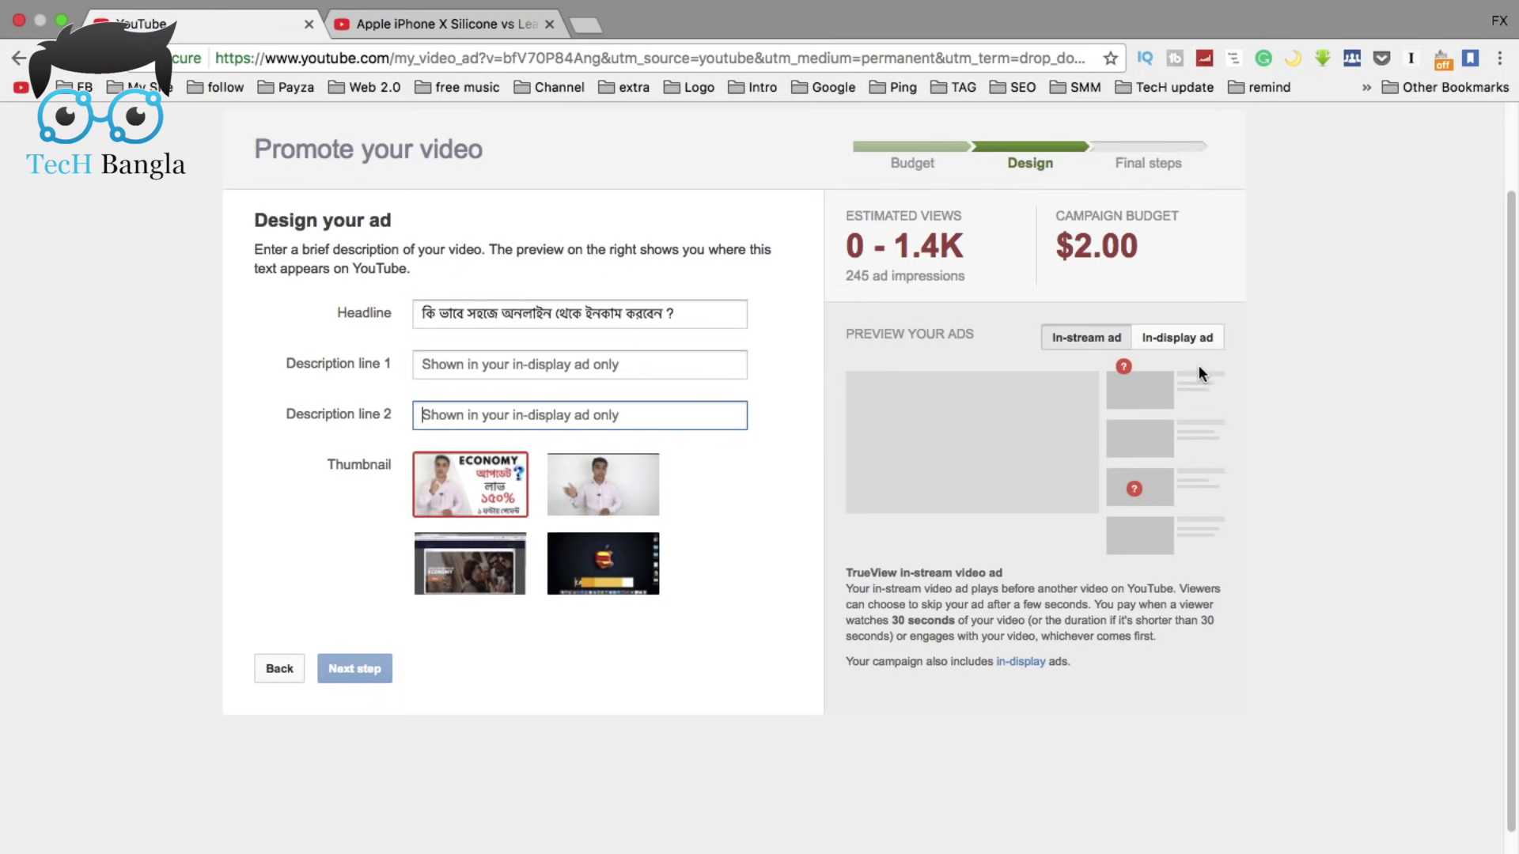
{"action": "left_click", "coordinate": [1282, 443]}
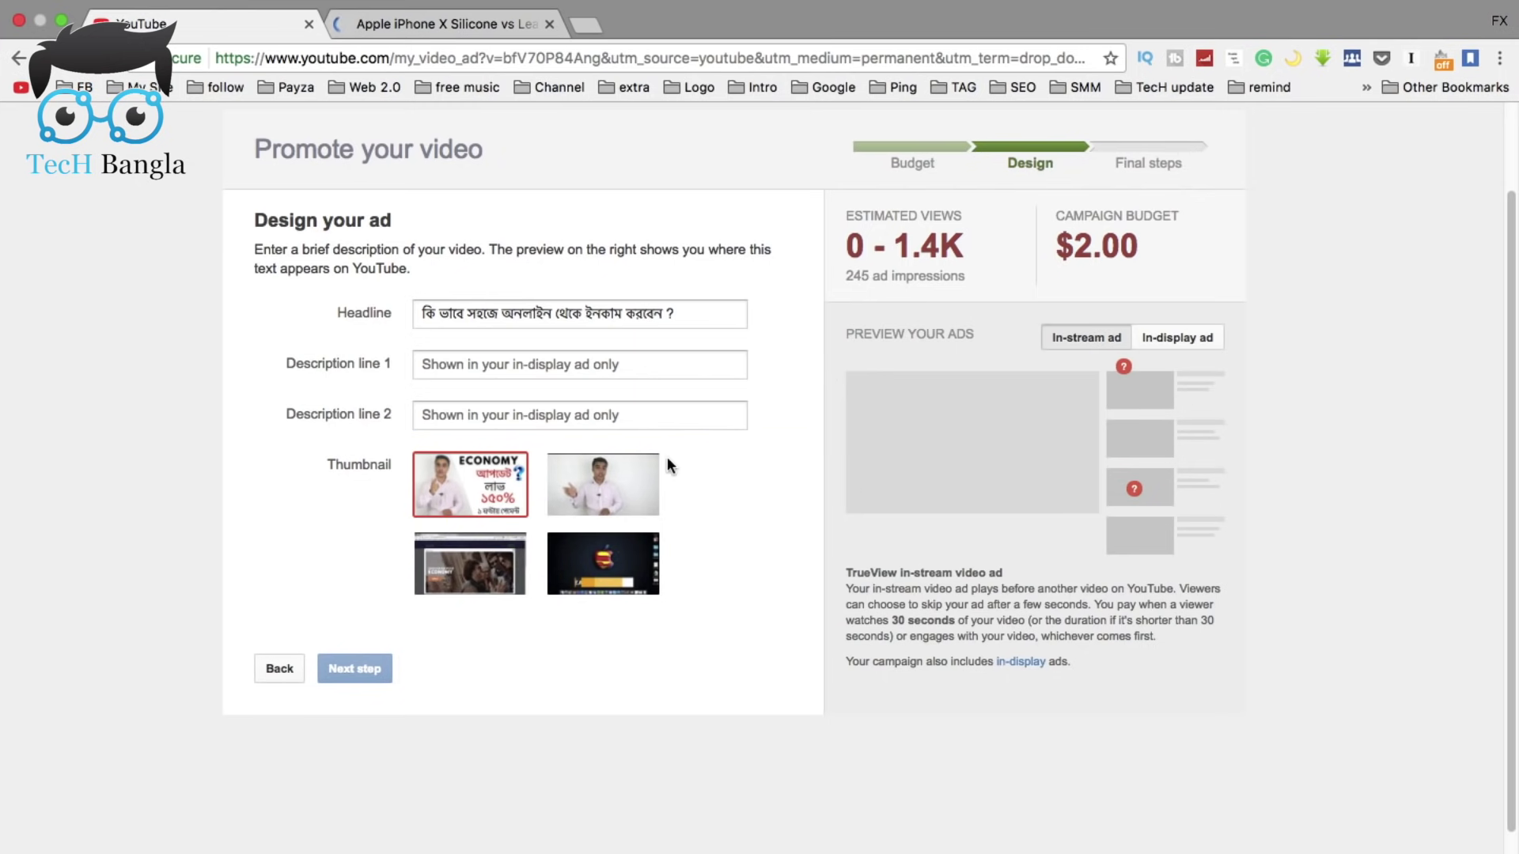
{"action": "left_click", "coordinate": [581, 364]}
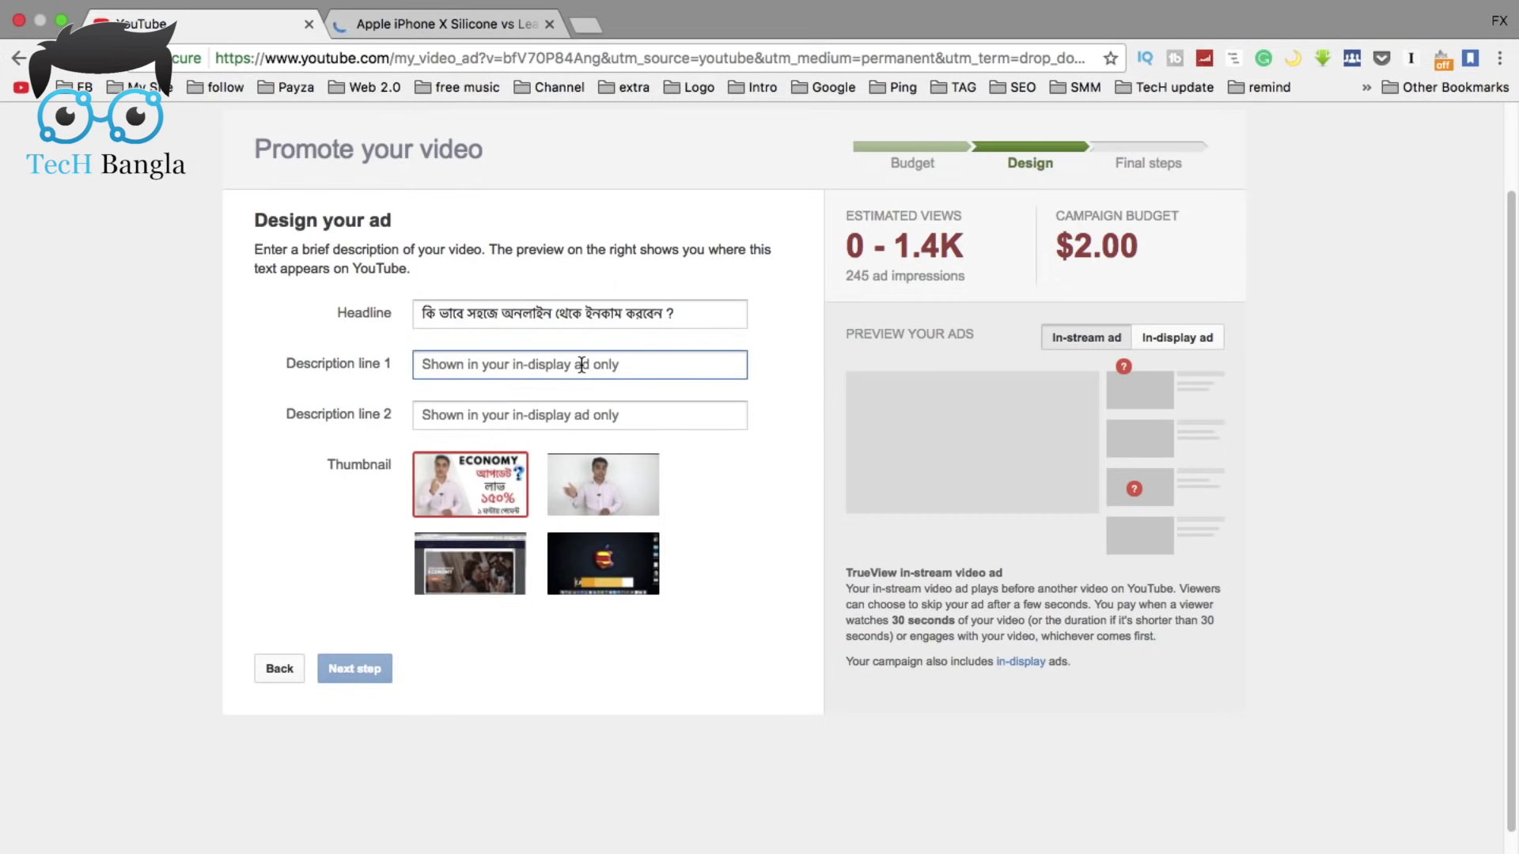
{"action": "type", "text": "make"}
{"action": "key", "text": "Down"}
{"action": "key", "text": "Escape"}
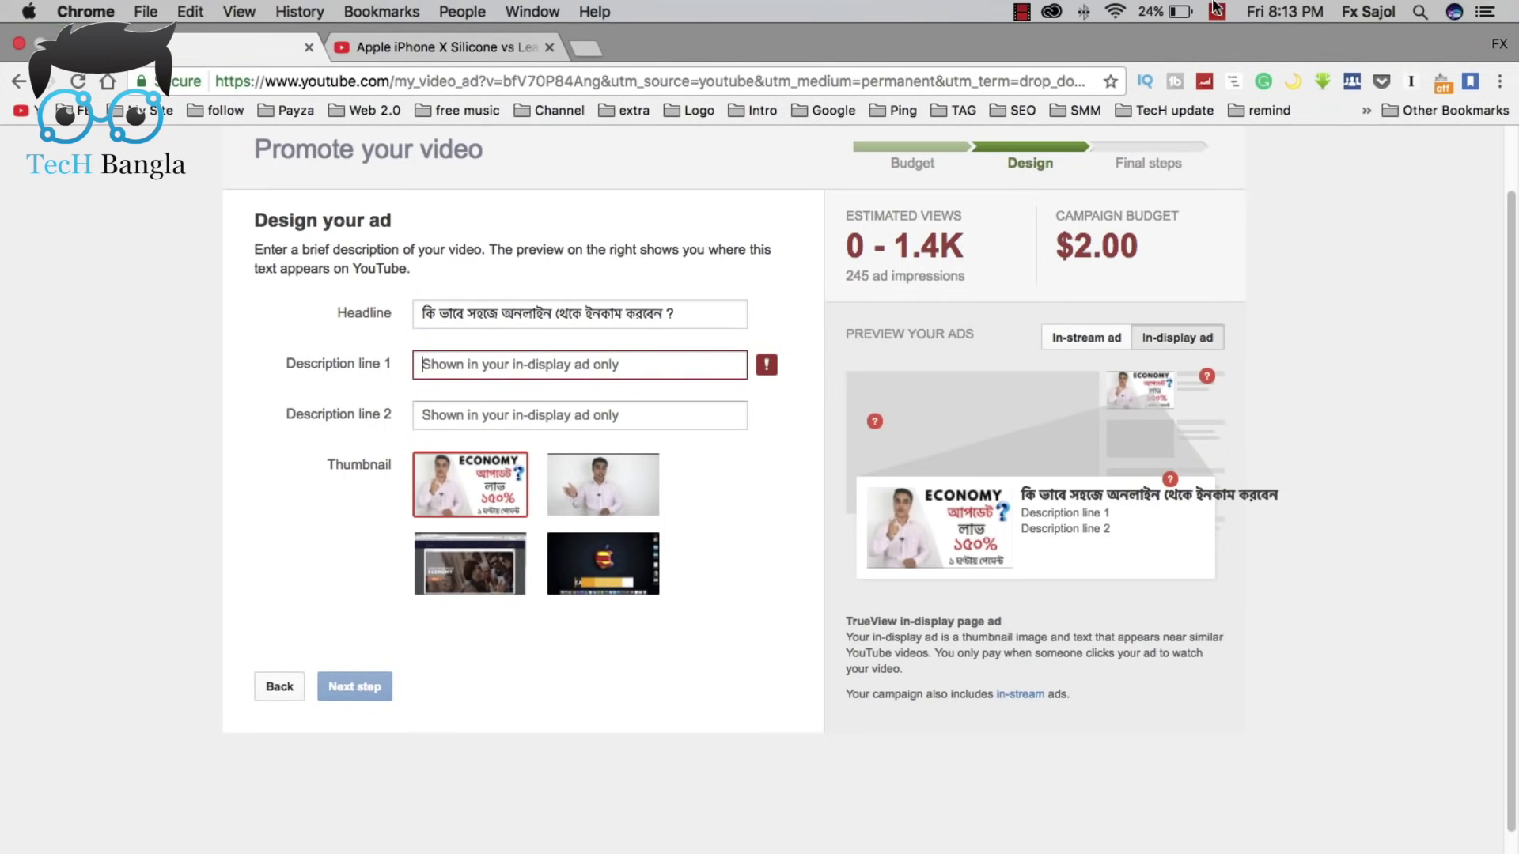
Switch the input source back to ABC and set description line 1 to "make money online"
{"action": "left_click", "coordinate": [1216, 11]}
{"action": "left_click", "coordinate": [1258, 54]}
{"action": "type", "text": "make money "}
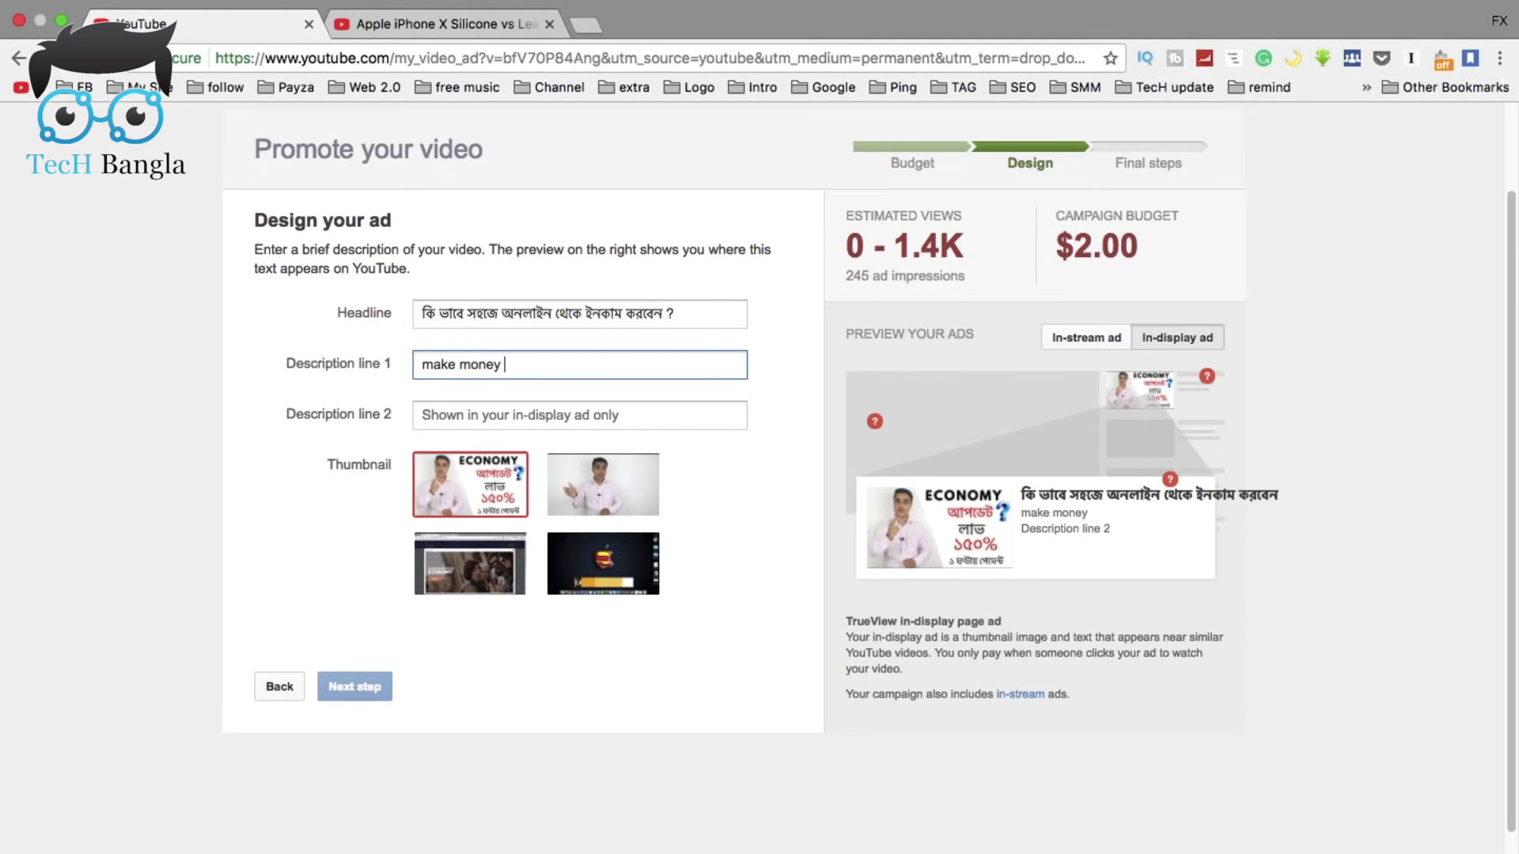
{"action": "type", "text": "online"}
Fill in description line 2 with "easy way to make monline"
{"action": "left_click", "coordinate": [571, 413]}
{"action": "type", "text": "ea"}
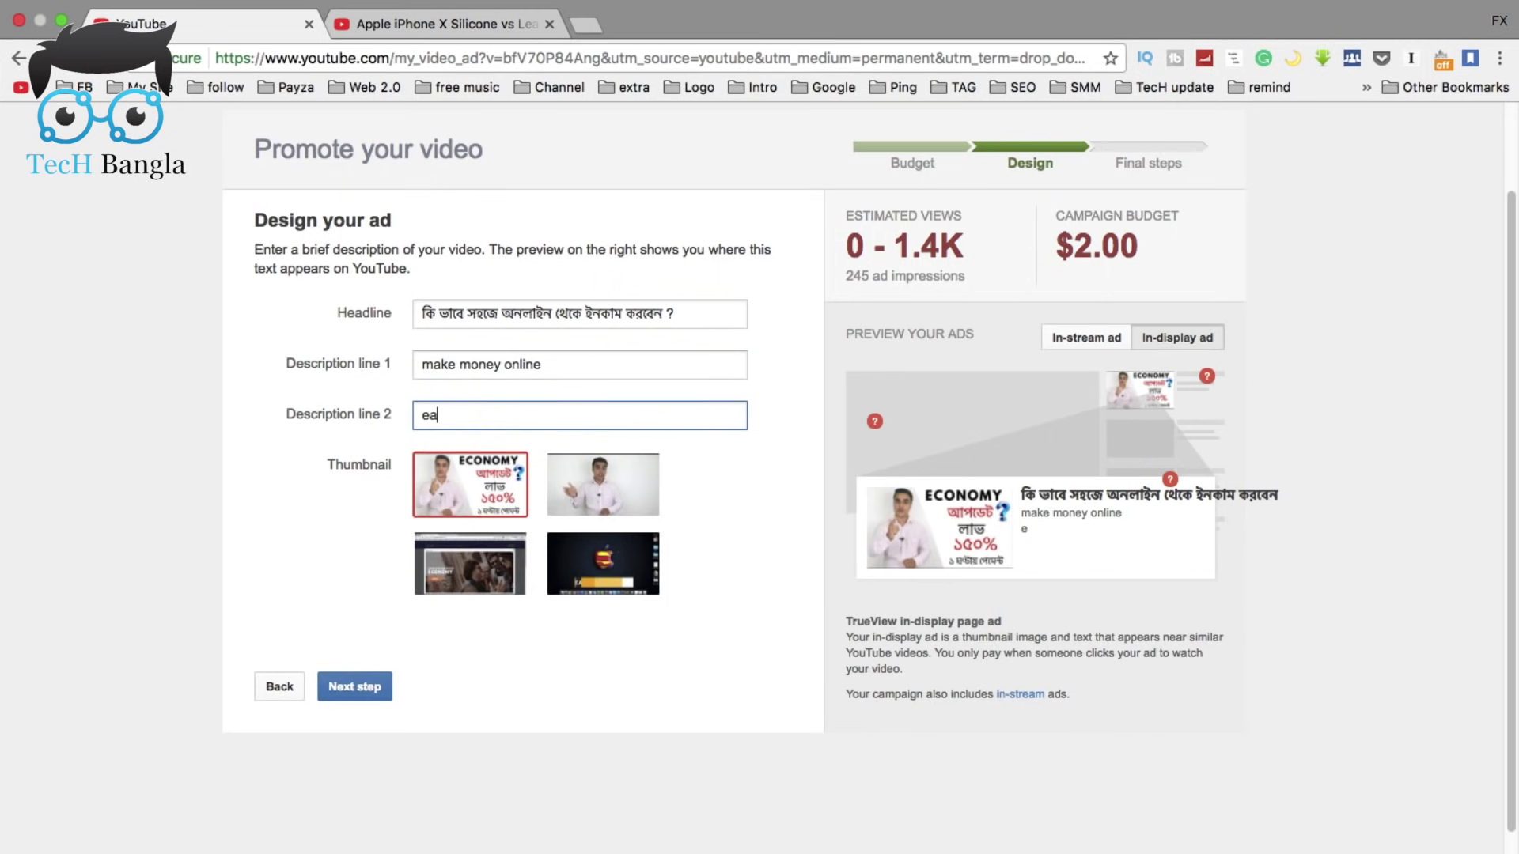
{"action": "type", "text": "sy way to make monline"}
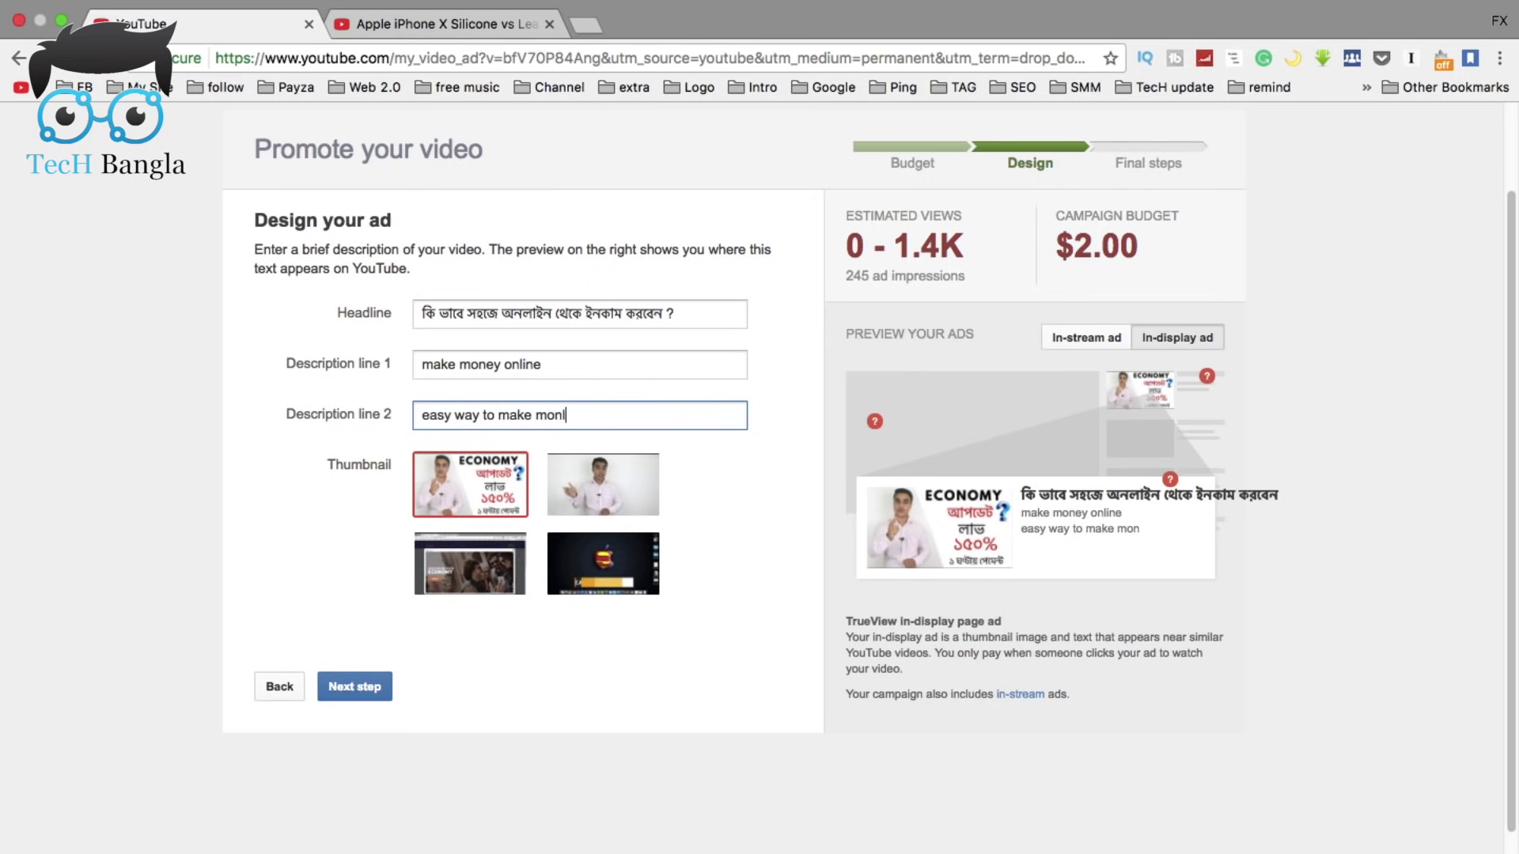
{"action": "left_click", "coordinate": [608, 762]}
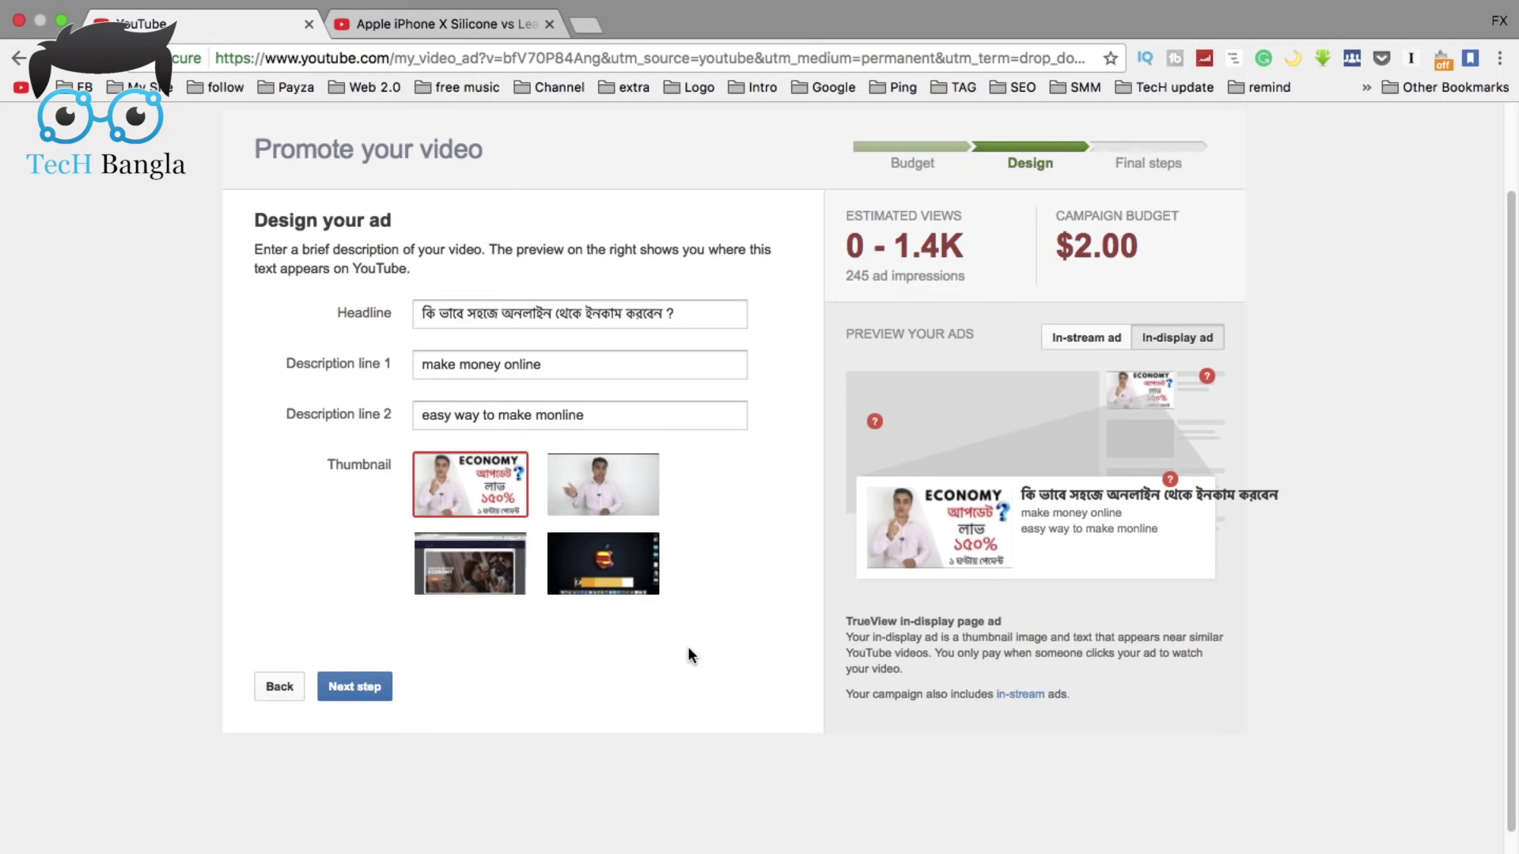
Correct description line 2 to "easy way to make money online" and continue to the final steps
{"action": "scroll", "coordinate": [788, 632], "scroll_direction": "down", "scroll_amount": 2}
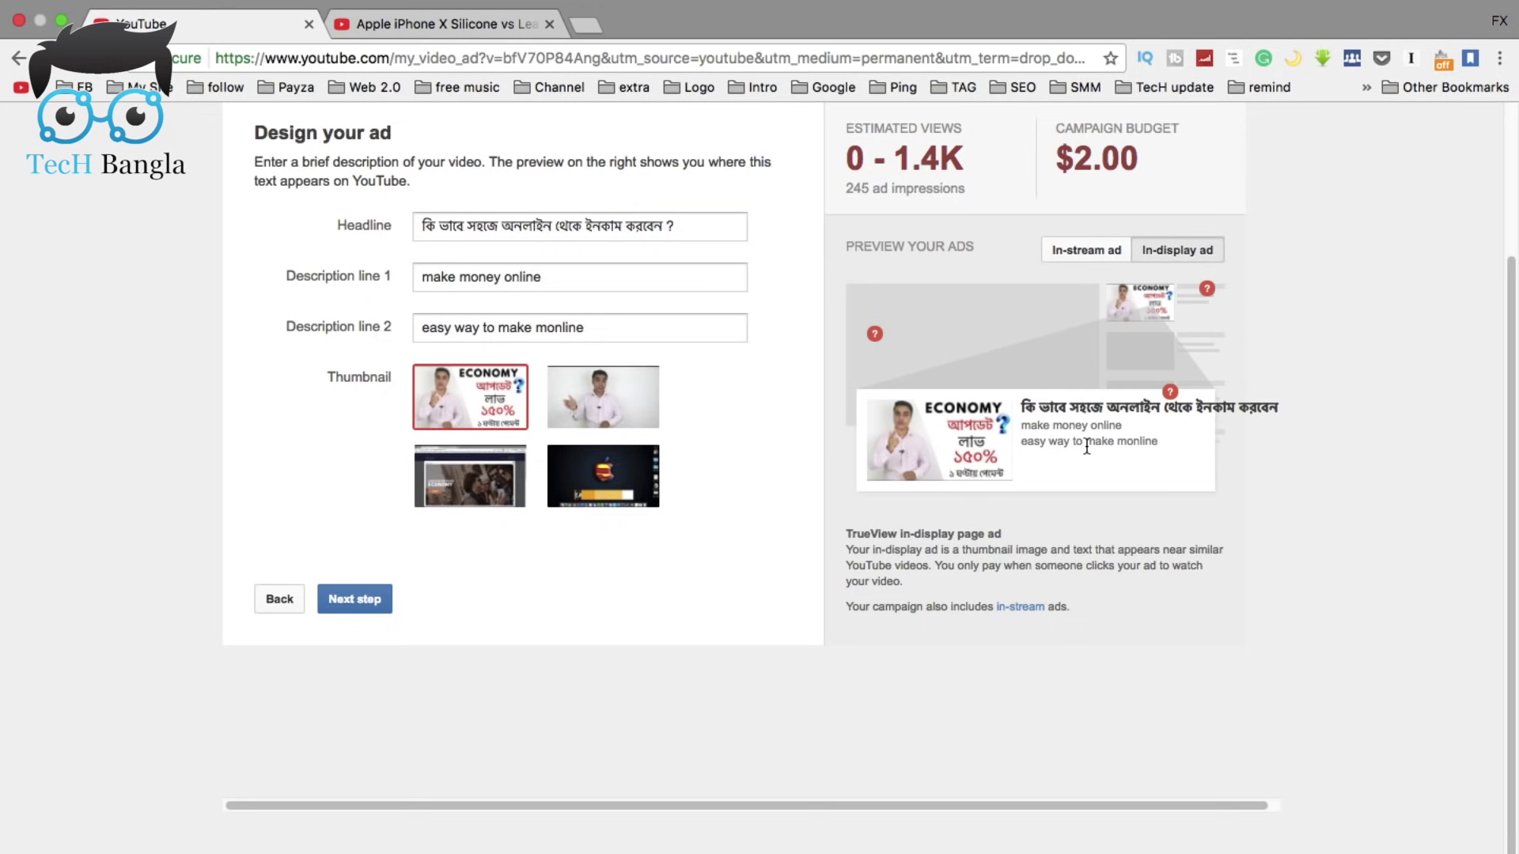
{"action": "left_click", "coordinate": [540, 329]}
{"action": "key", "text": "BackSpace"}
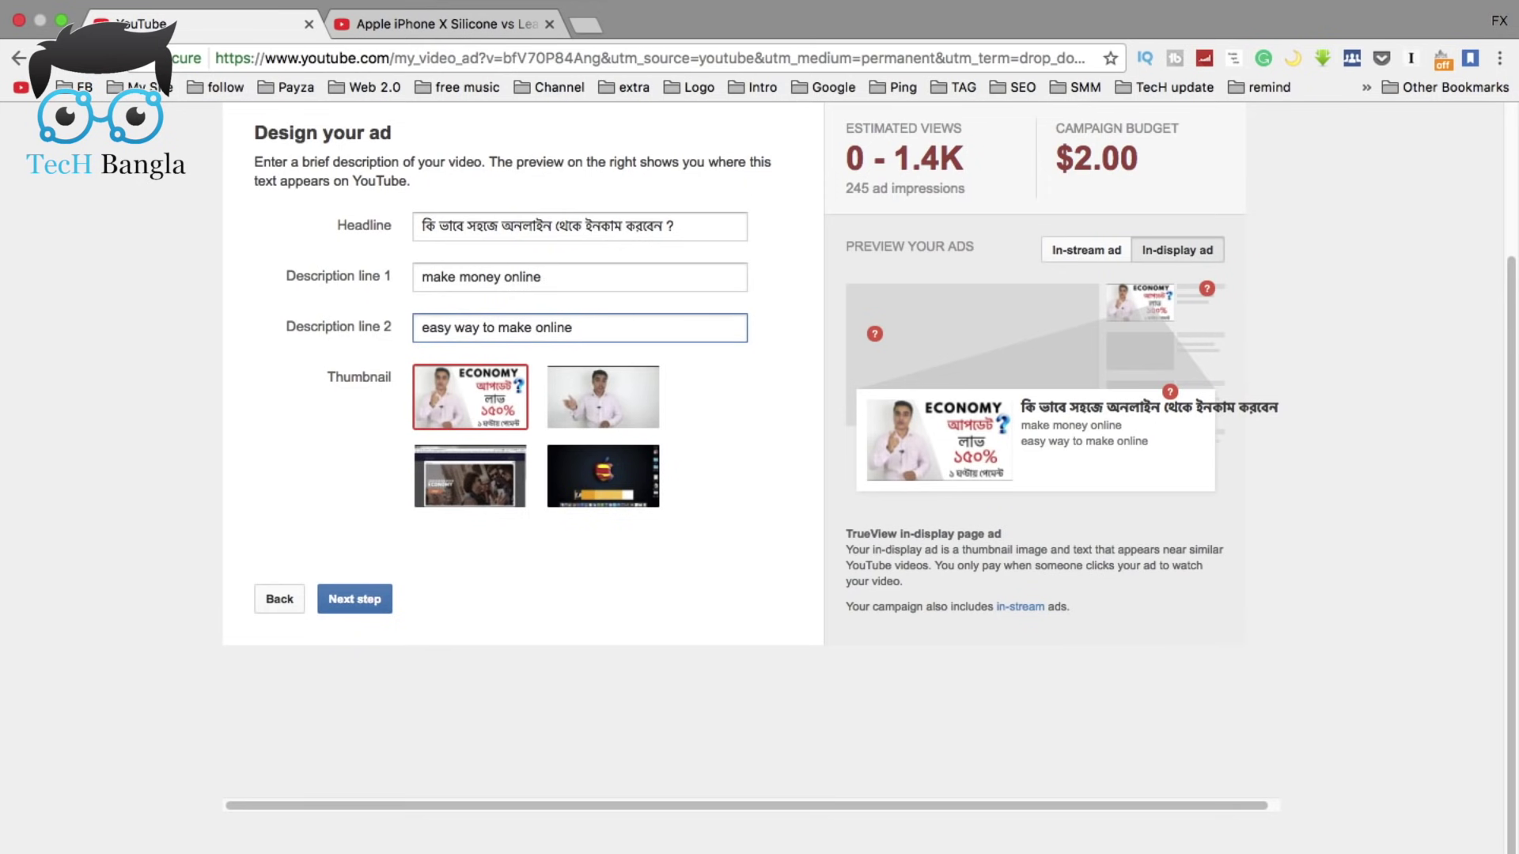
{"action": "type", "text": "money"}
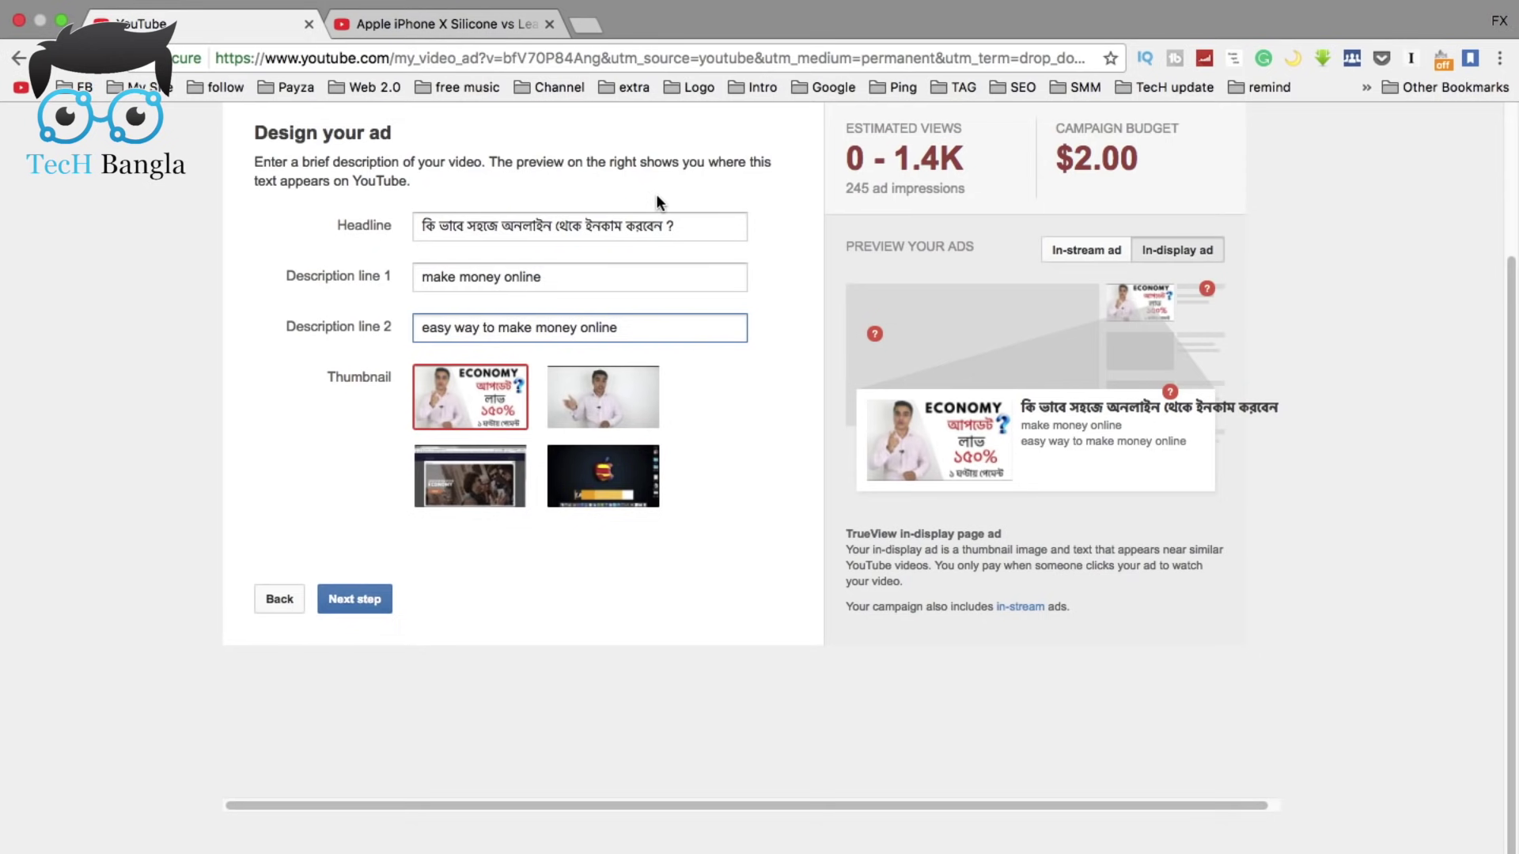
{"action": "scroll", "coordinate": [65, 627], "scroll_direction": "up", "scroll_amount": 1}
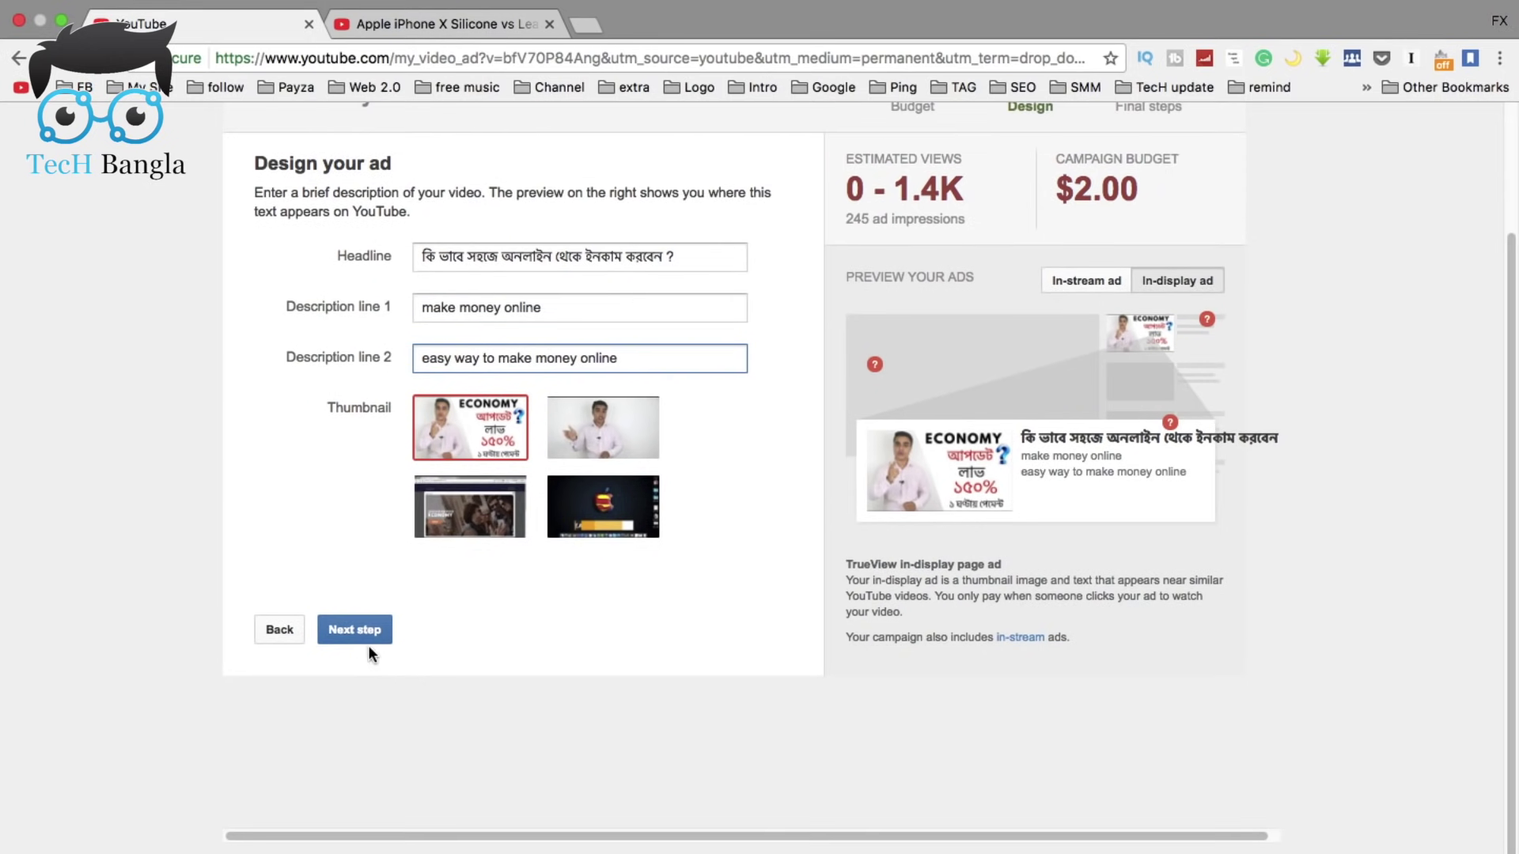
{"action": "left_click", "coordinate": [366, 640]}
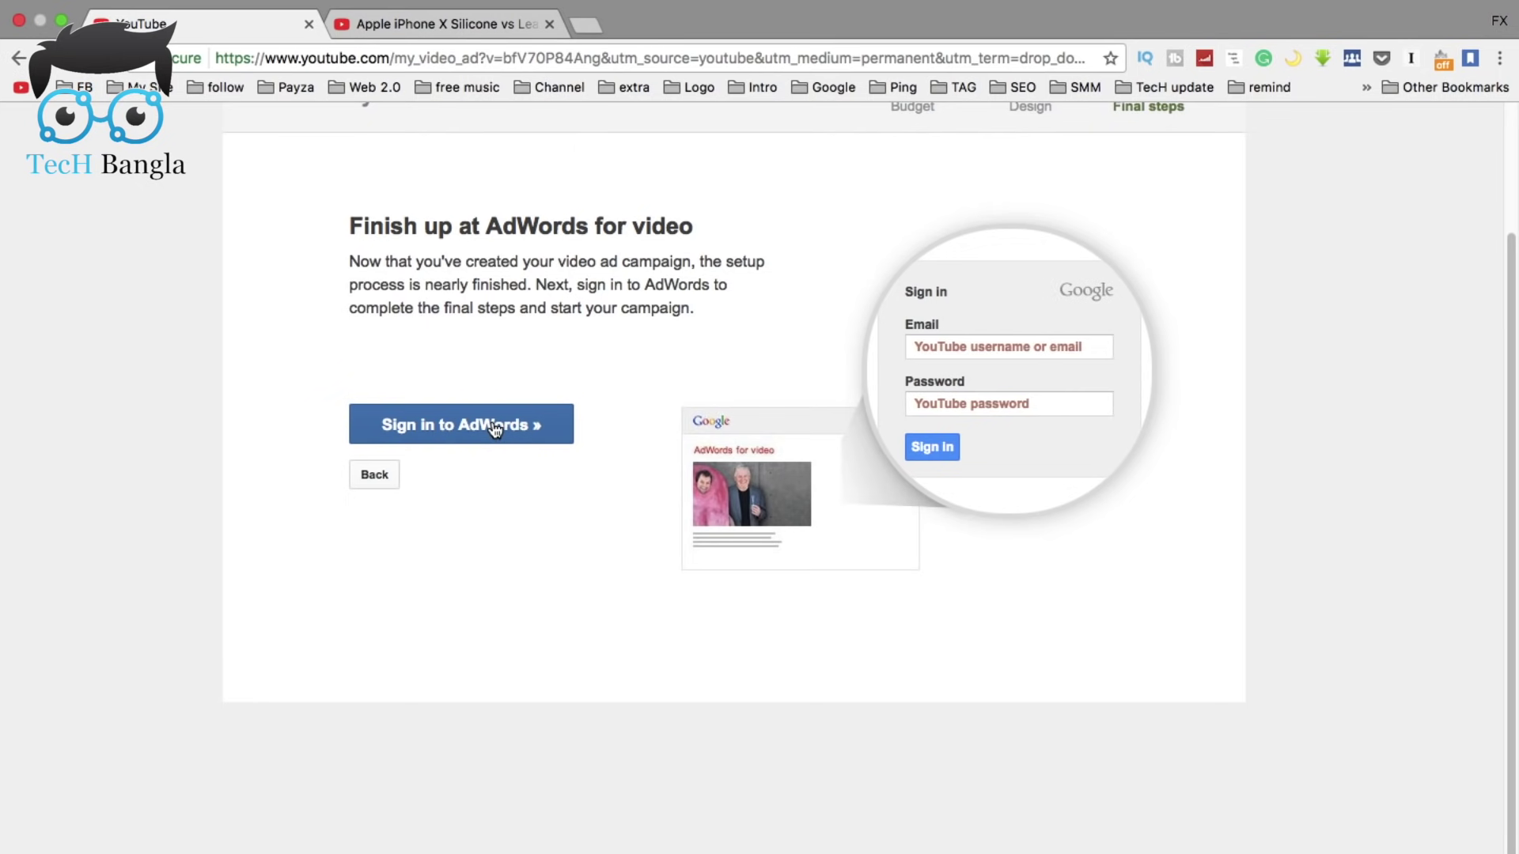
Continue to AdWords to complete the video campaign and check which account is signed in
{"action": "left_click", "coordinate": [541, 429]}
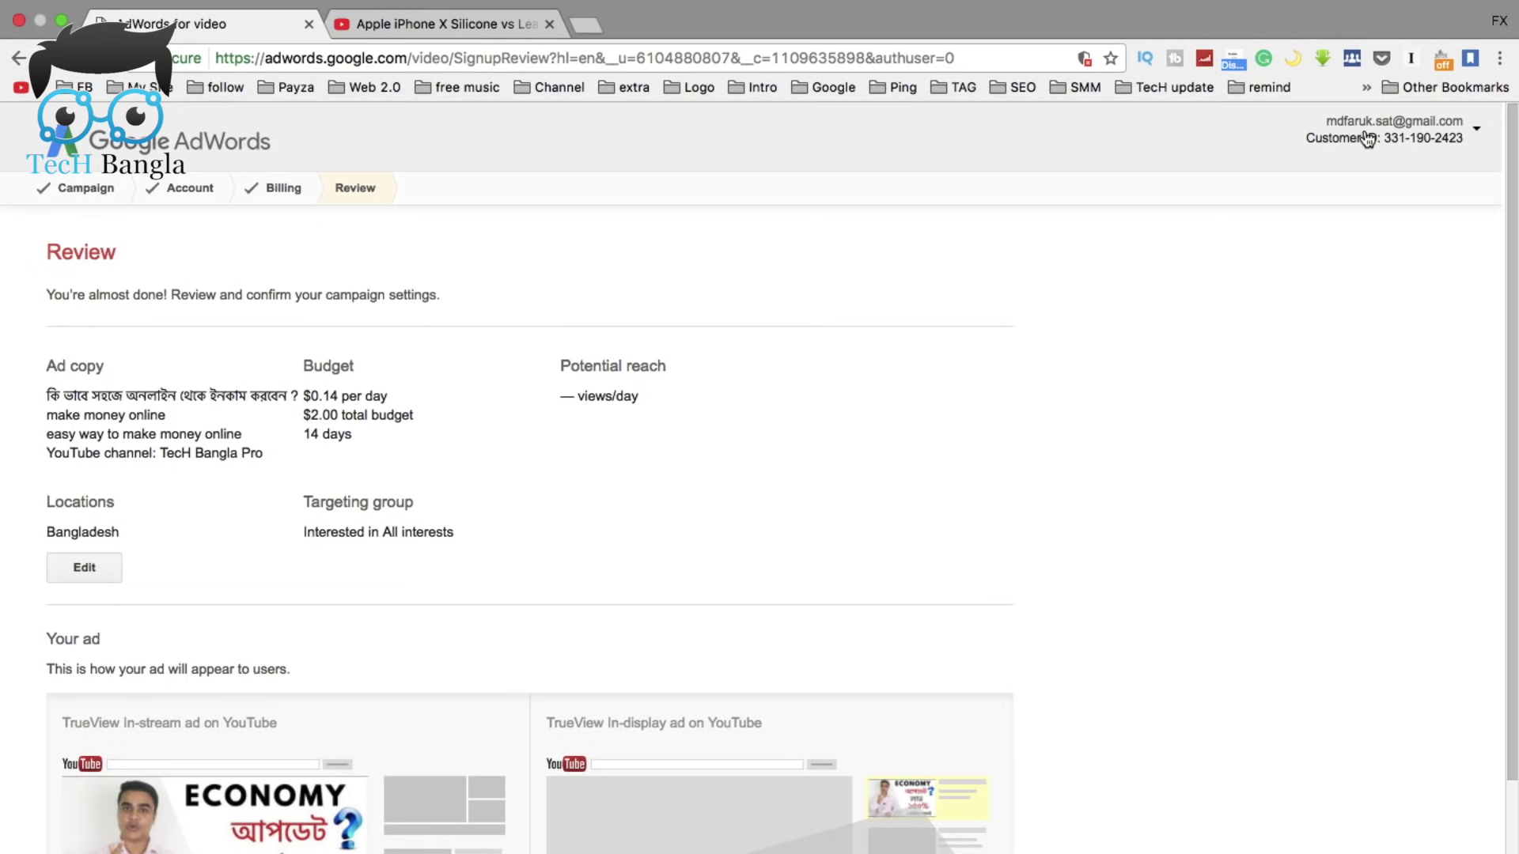
{"action": "left_click", "coordinate": [1477, 133]}
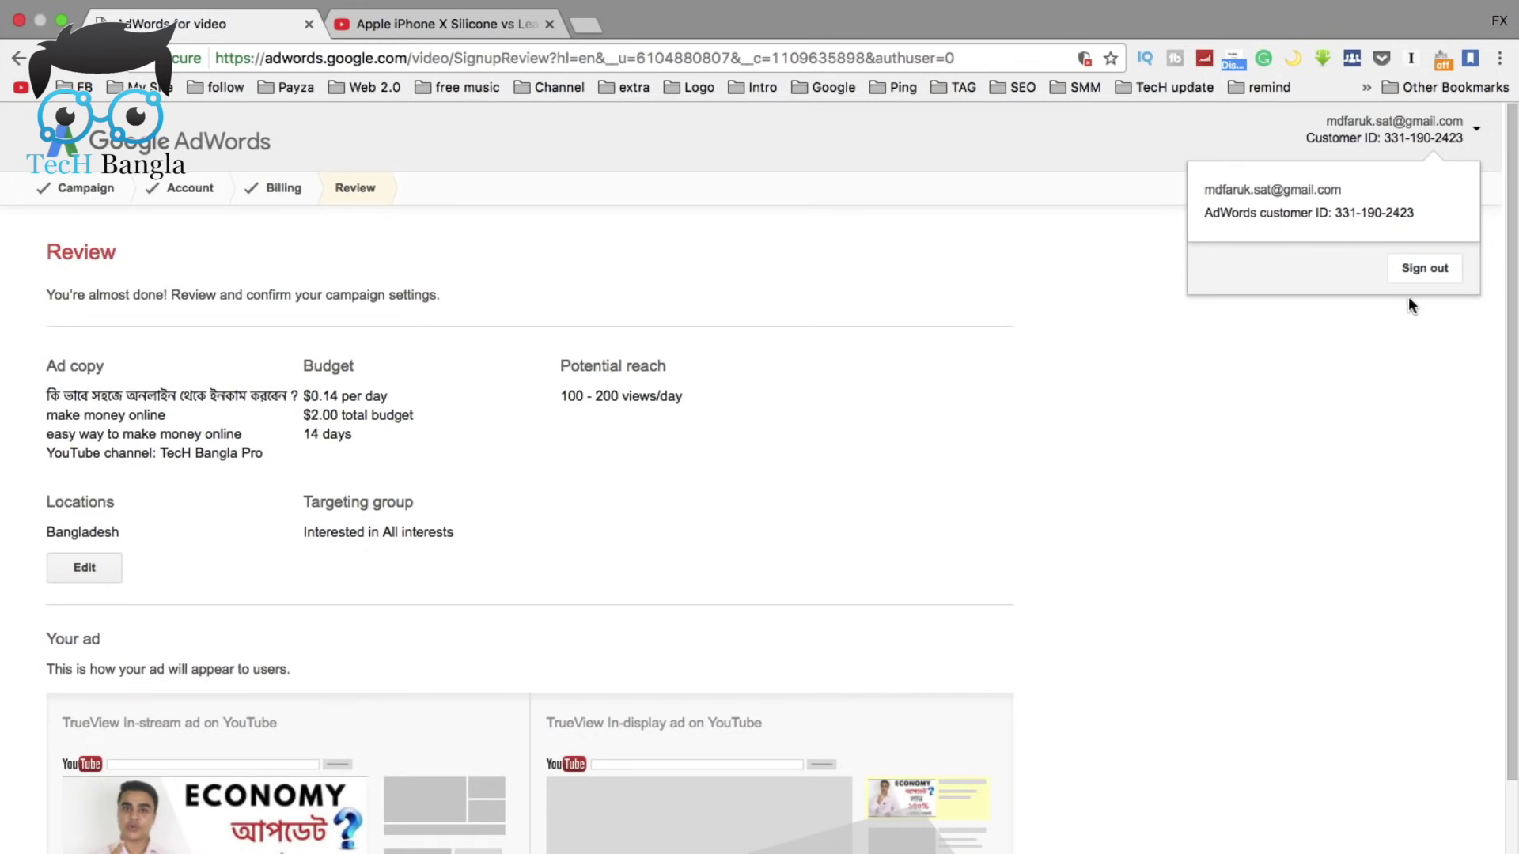
{"action": "left_click", "coordinate": [1315, 158]}
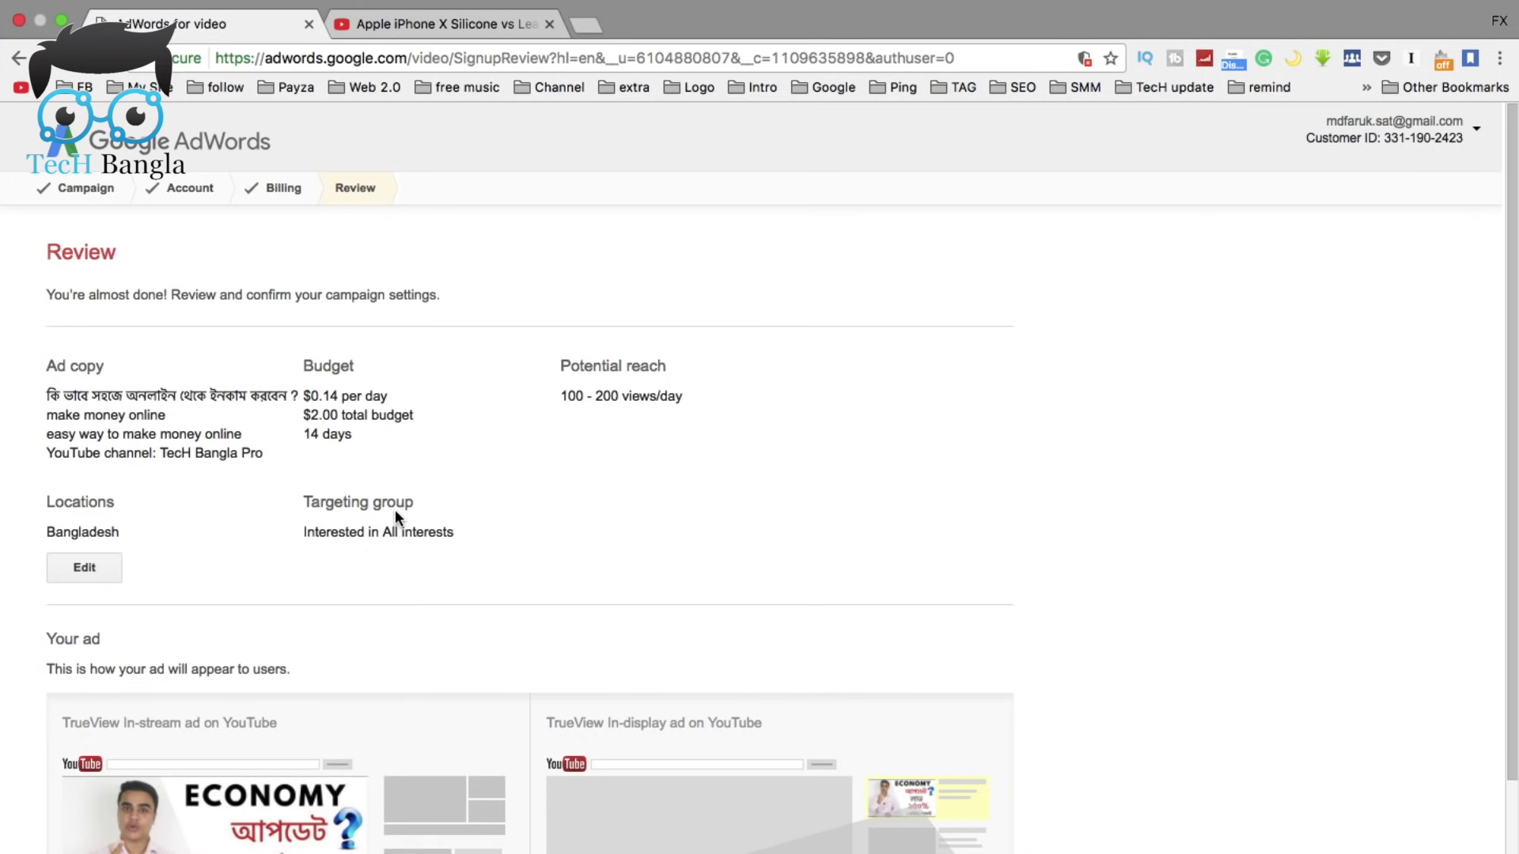
Review the campaign's ad previews, total and daily budget, and potential reach, and finish the campaign setup
{"action": "scroll", "coordinate": [3, 508], "scroll_direction": "down", "scroll_amount": 3}
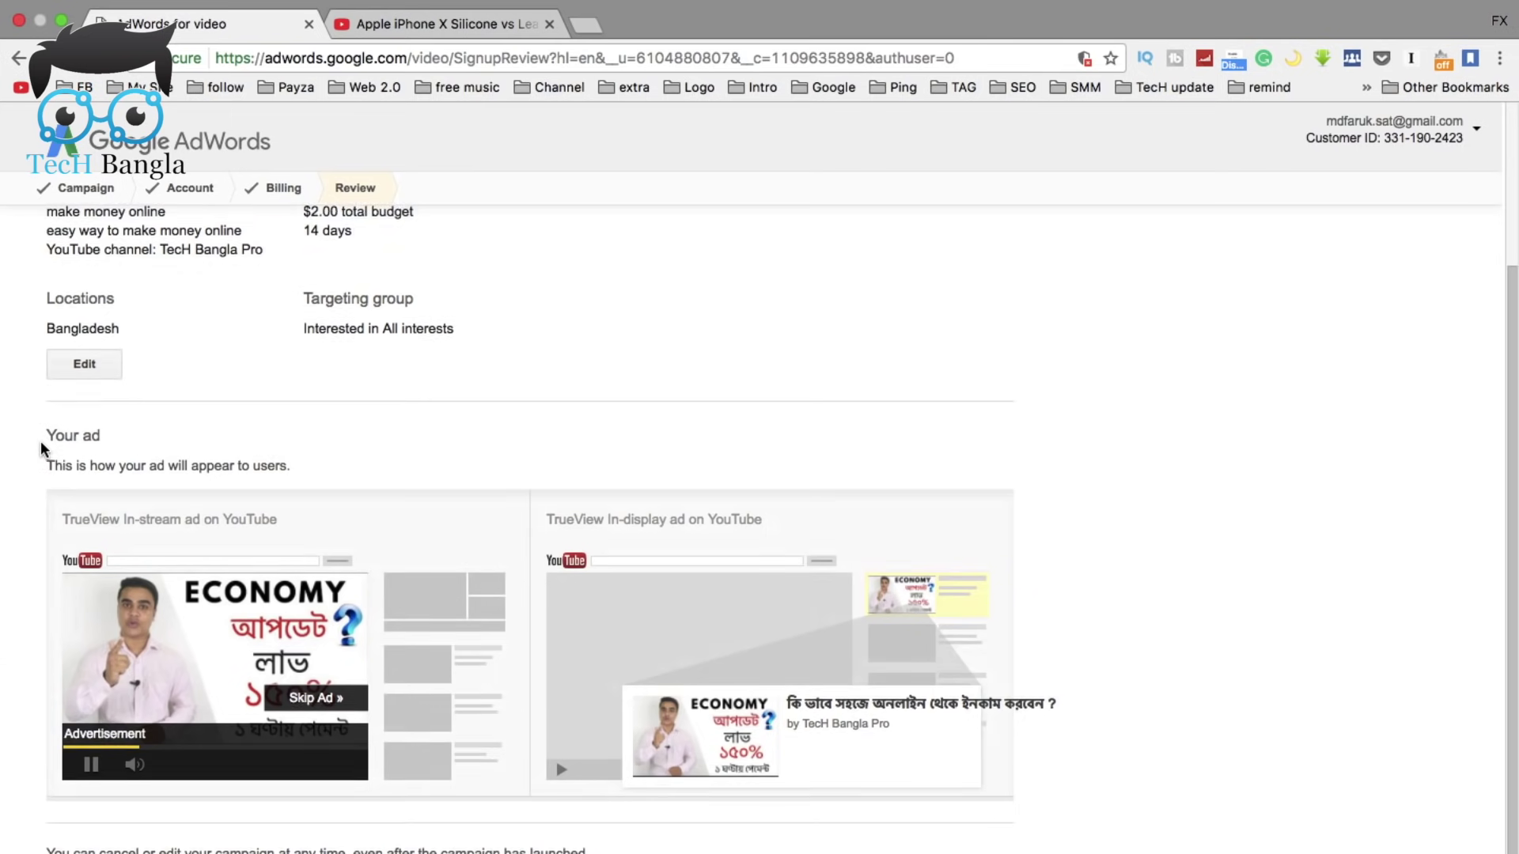
{"action": "scroll", "coordinate": [41, 439], "scroll_direction": "up", "scroll_amount": 3}
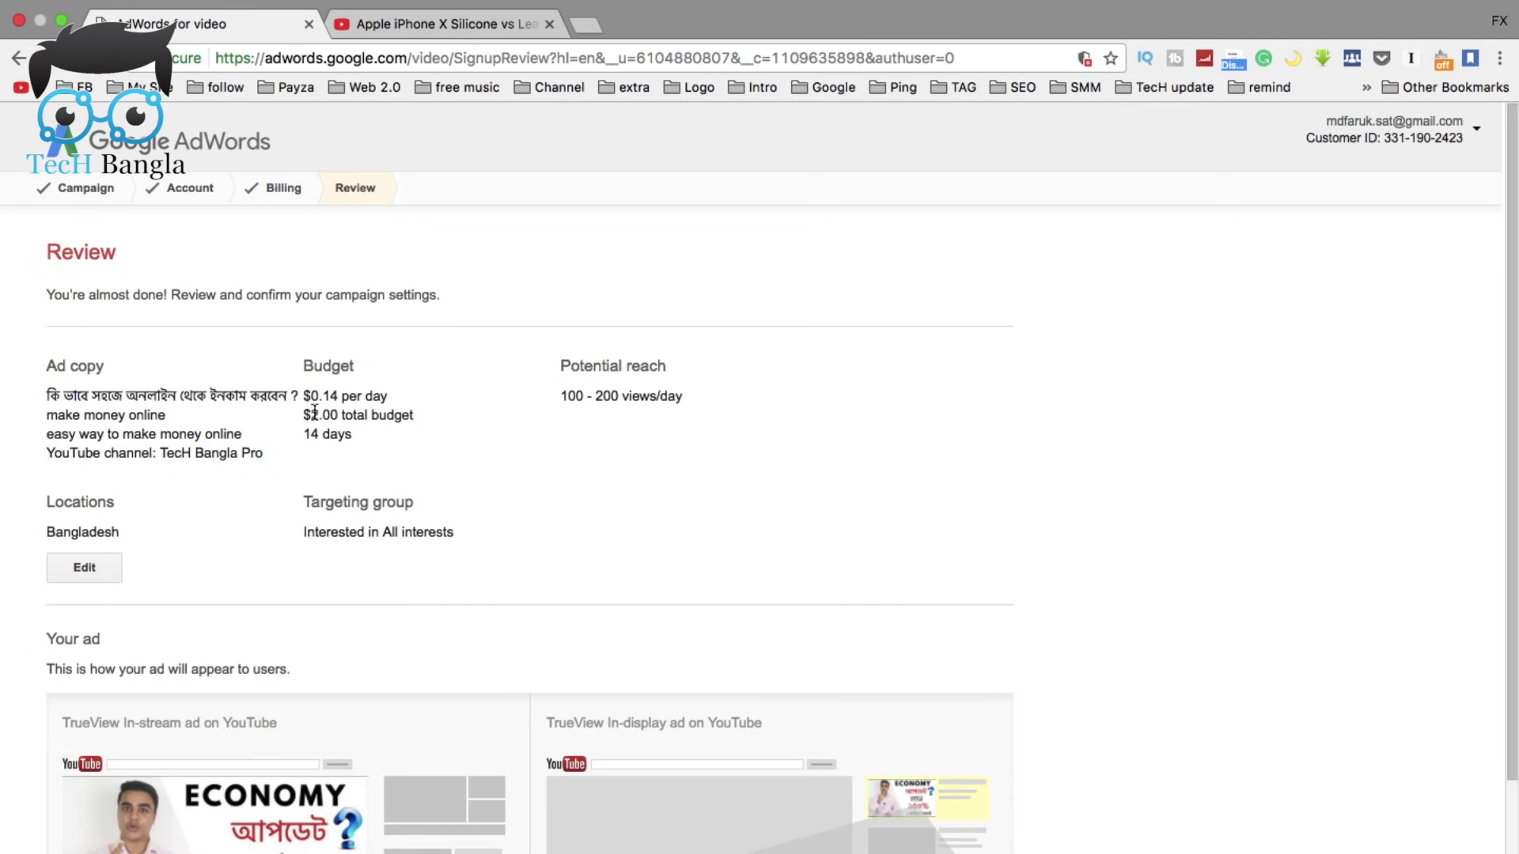
{"action": "left_click_drag", "start_coordinate": [311, 415], "coordinate": [361, 431]}
{"action": "left_click", "coordinate": [378, 447]}
{"action": "left_click_drag", "start_coordinate": [568, 396], "coordinate": [690, 395]}
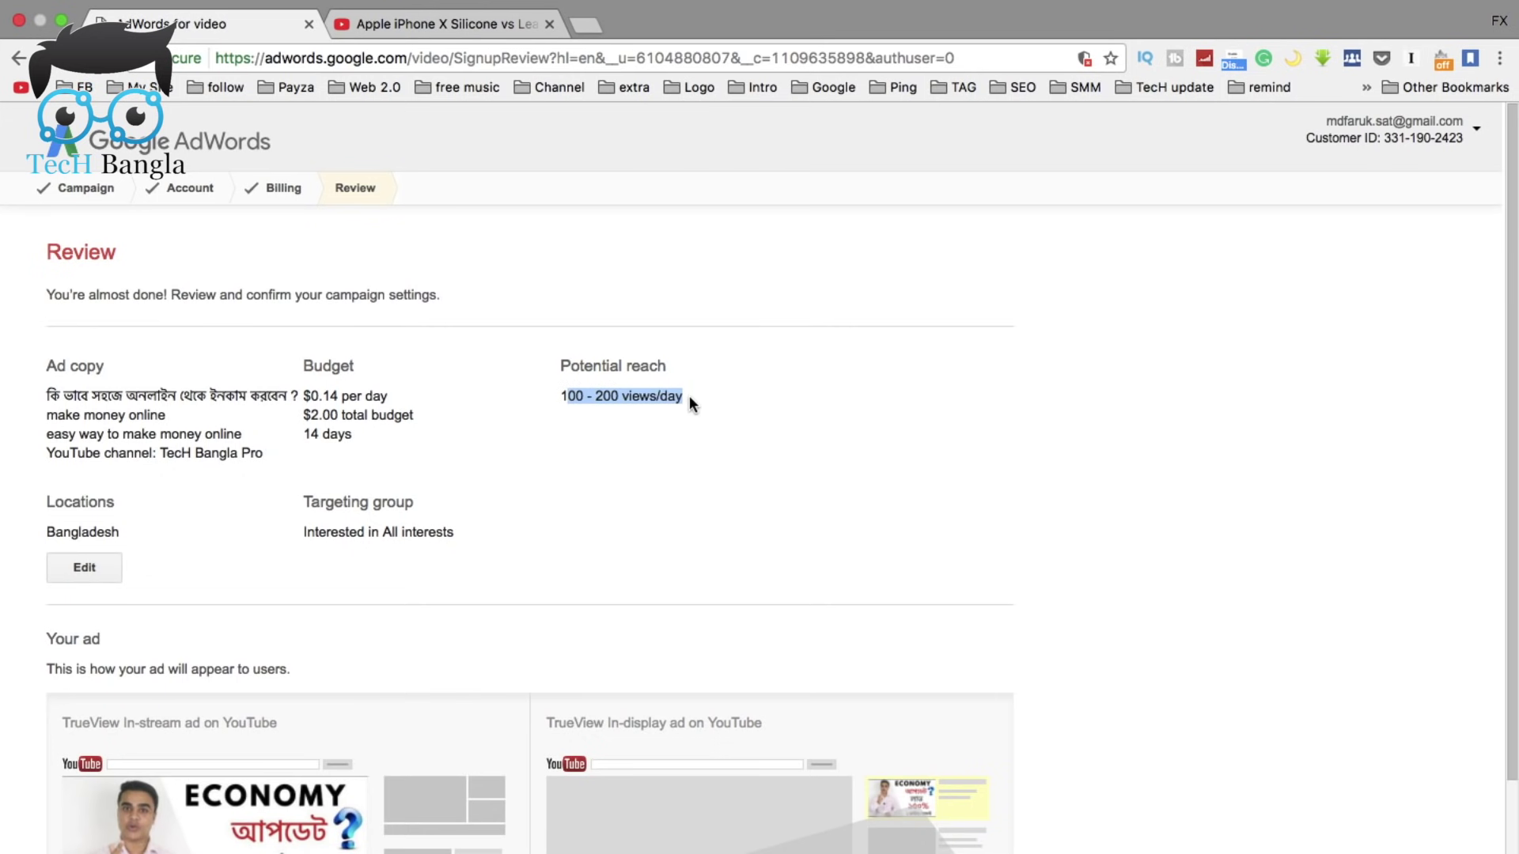
{"action": "left_click", "coordinate": [690, 397]}
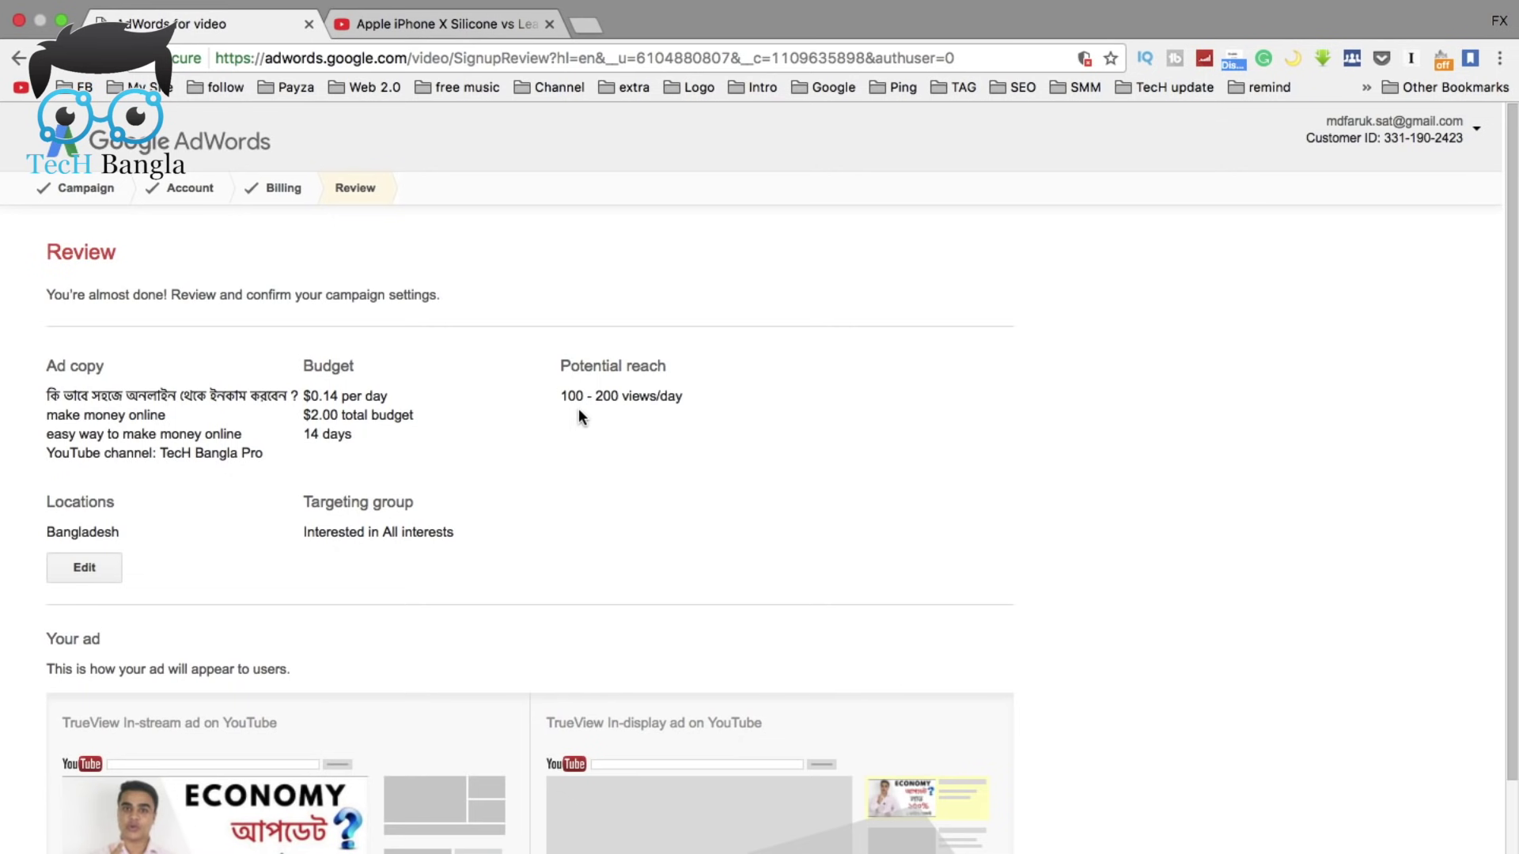
{"action": "left_click_drag", "start_coordinate": [560, 396], "coordinate": [705, 401]}
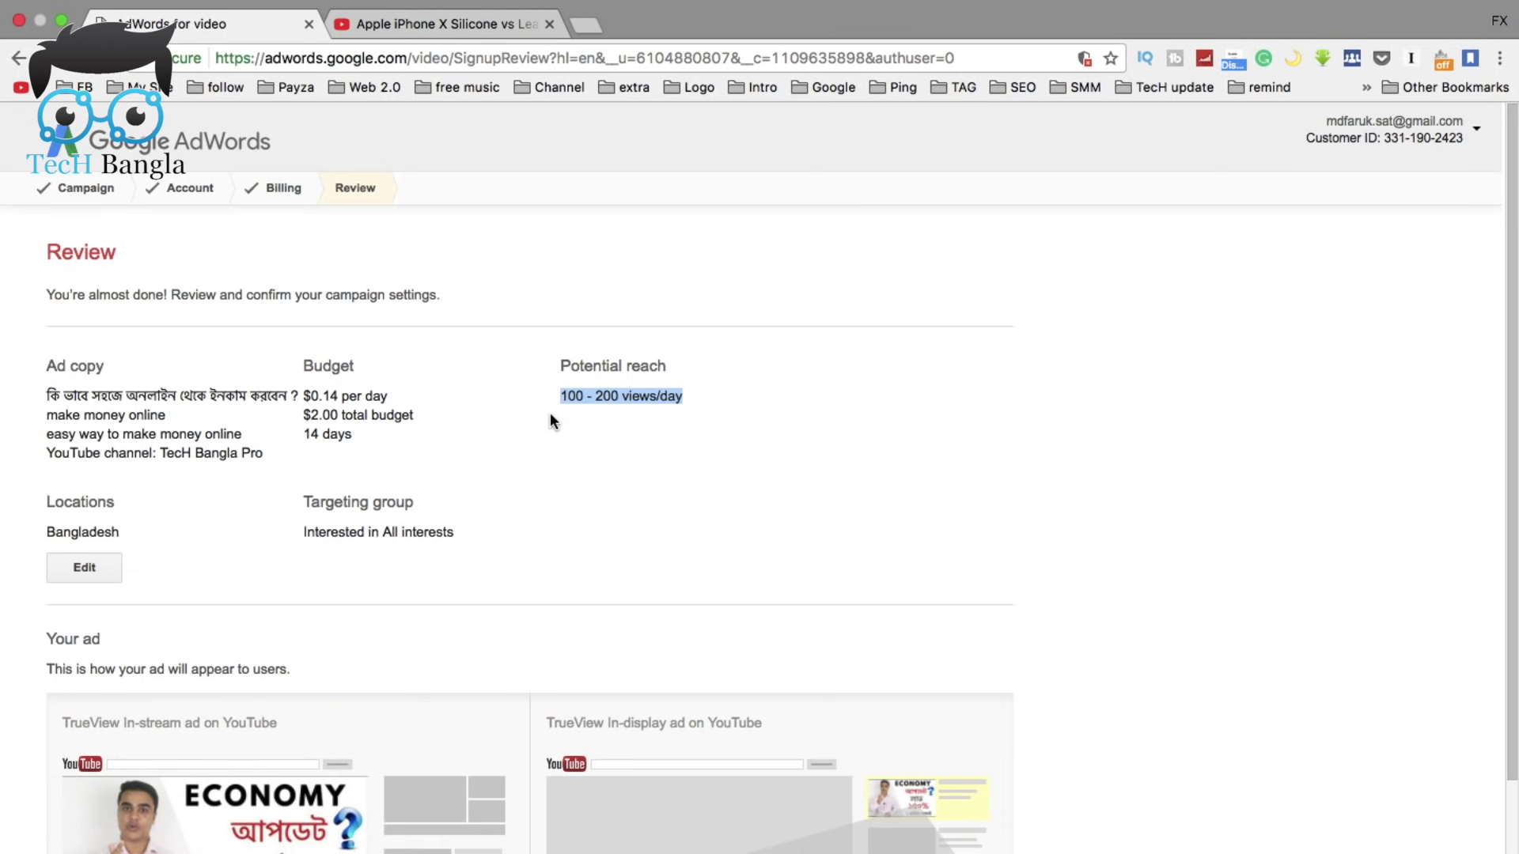
{"action": "left_click", "coordinate": [354, 420]}
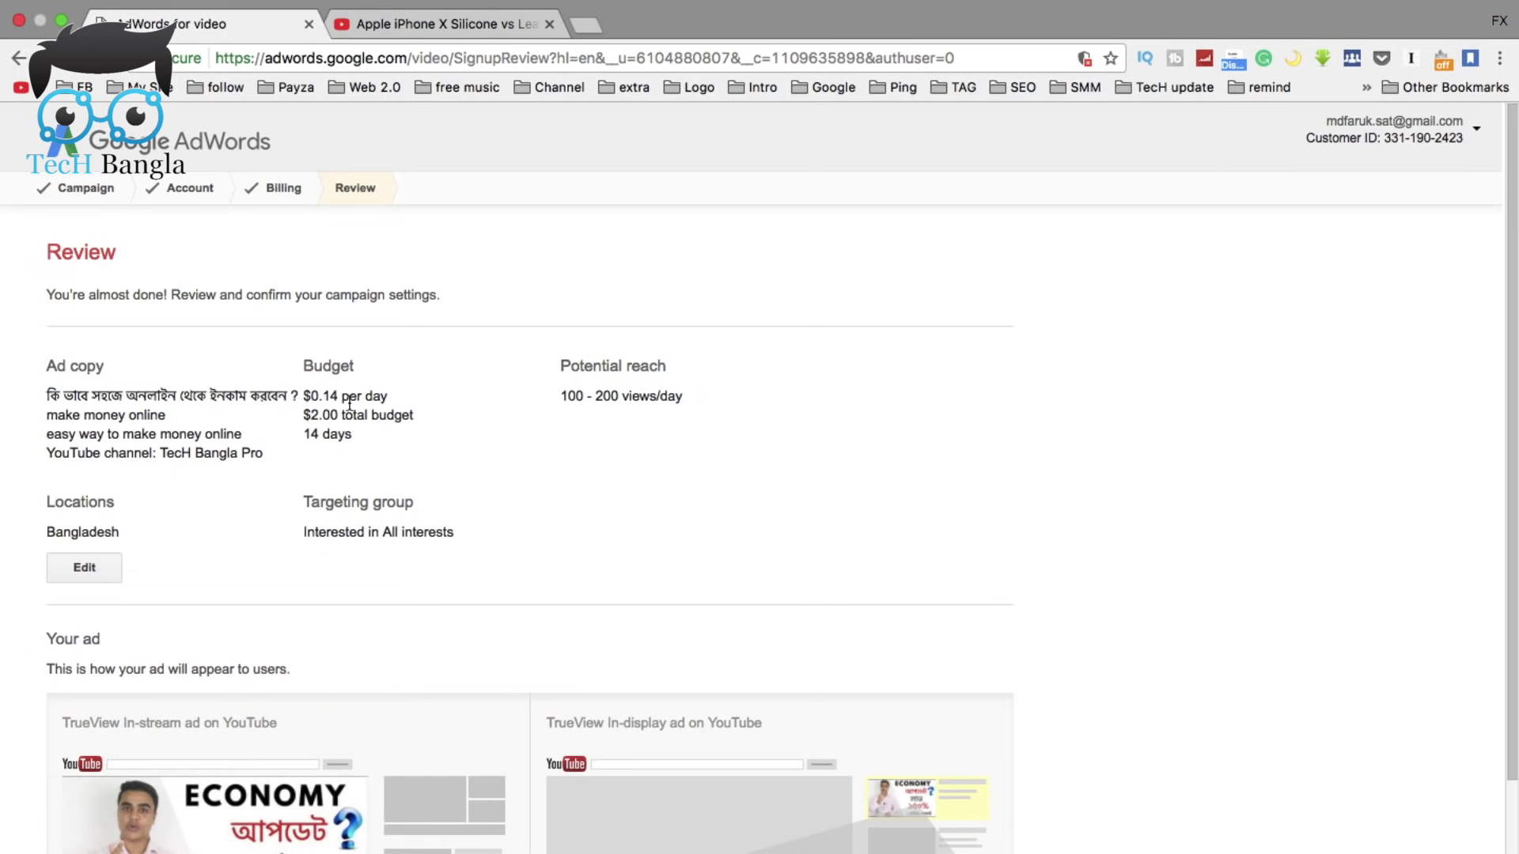
{"action": "left_click_drag", "start_coordinate": [324, 391], "coordinate": [394, 394]}
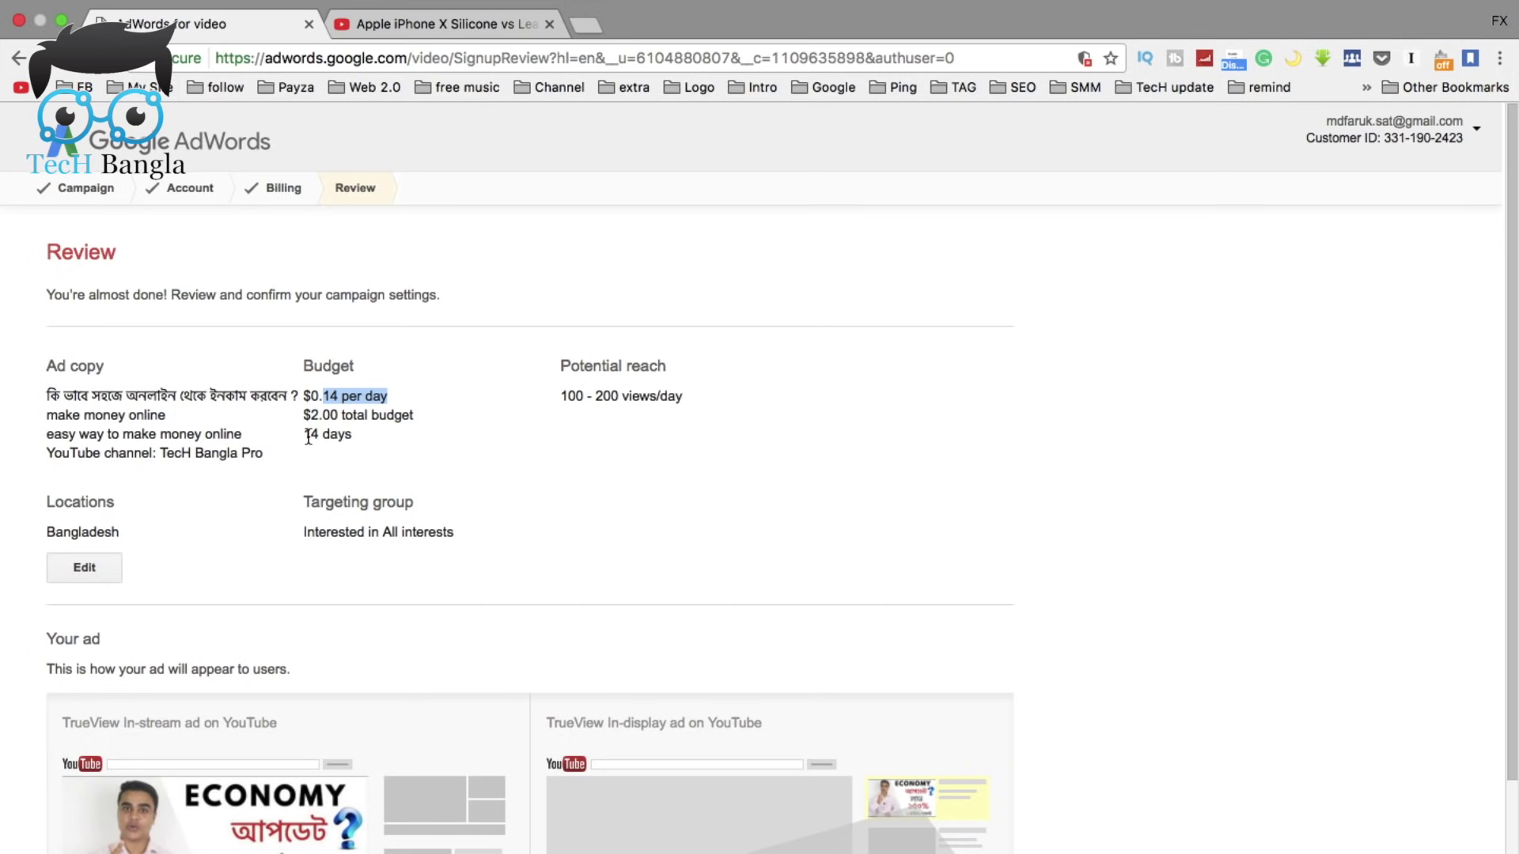
{"action": "scroll", "coordinate": [79, 527], "scroll_direction": "down", "scroll_amount": 1}
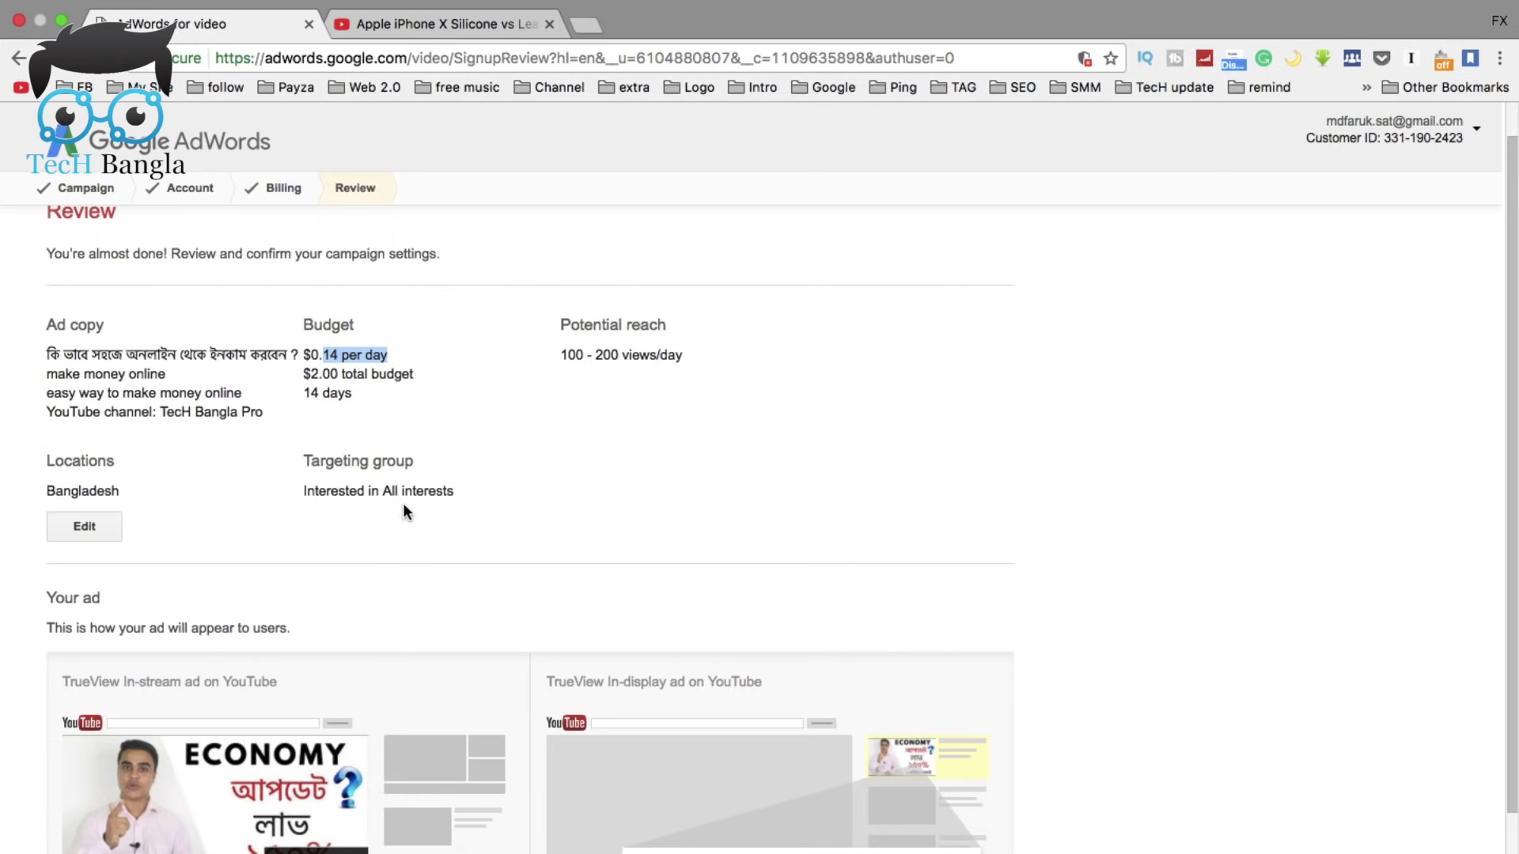
{"action": "scroll", "coordinate": [395, 529], "scroll_direction": "down", "scroll_amount": 4}
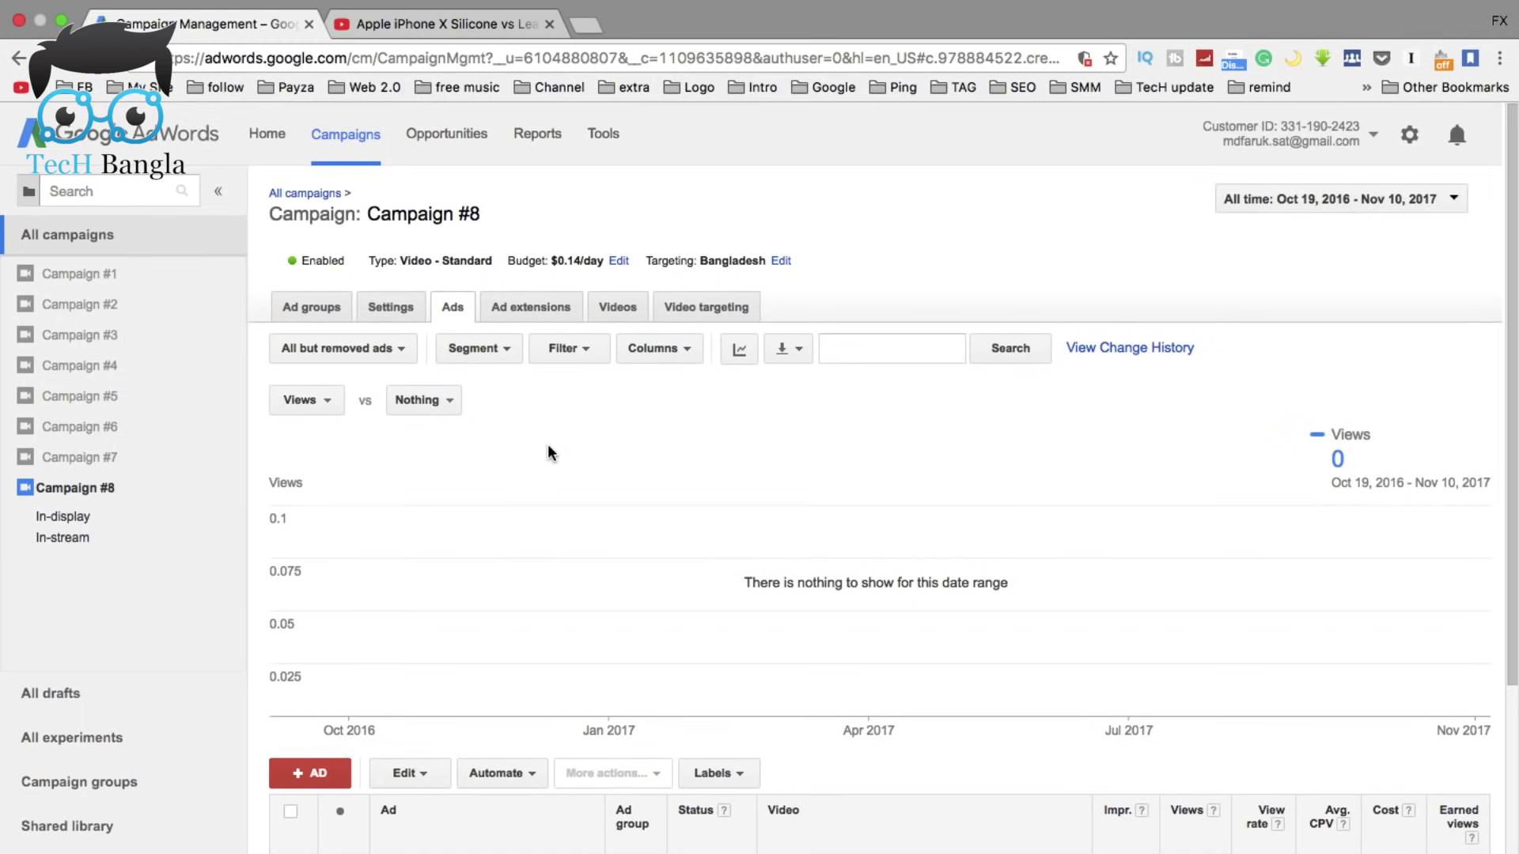
Examine Campaign #8's views chart and the status and statistics of its in-stream and in-display ads
{"action": "scroll", "coordinate": [551, 452], "scroll_direction": "down", "scroll_amount": 5}
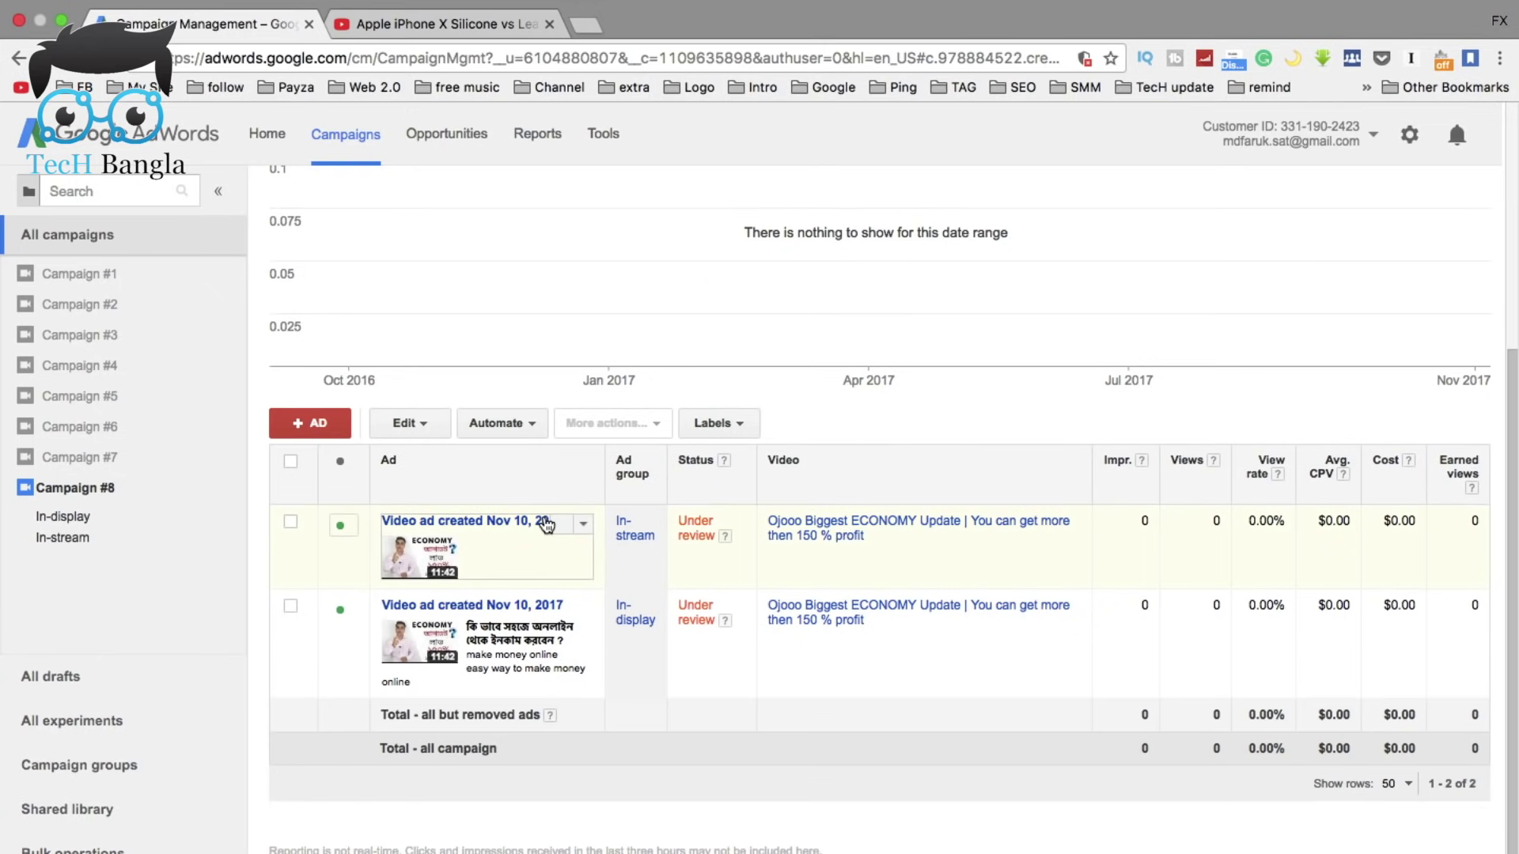
{"action": "scroll", "coordinate": [813, 578], "scroll_direction": "up", "scroll_amount": 1}
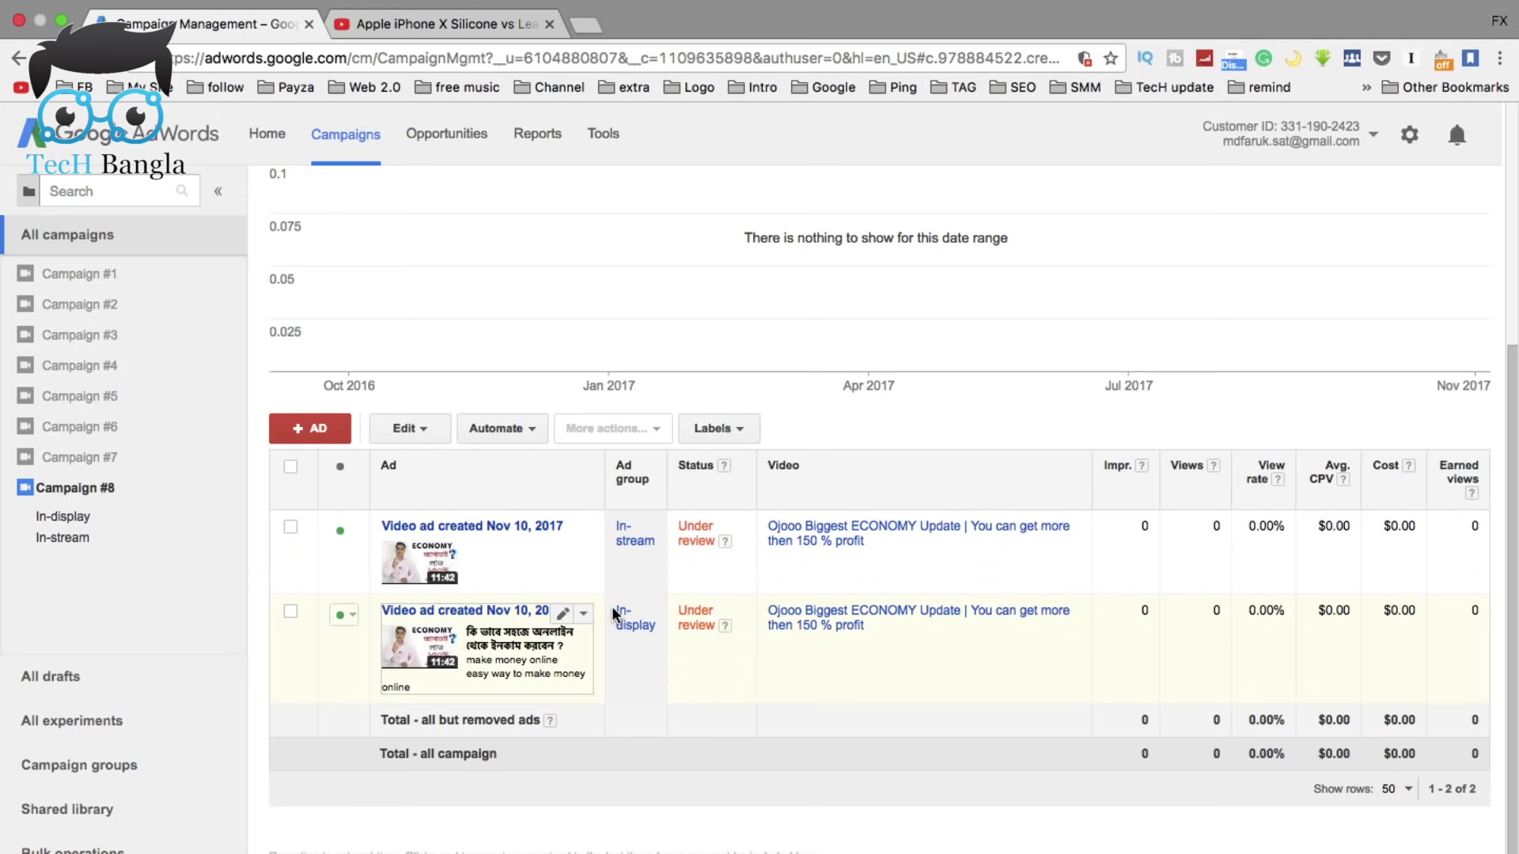
{"action": "scroll", "coordinate": [617, 615], "scroll_direction": "down", "scroll_amount": 1}
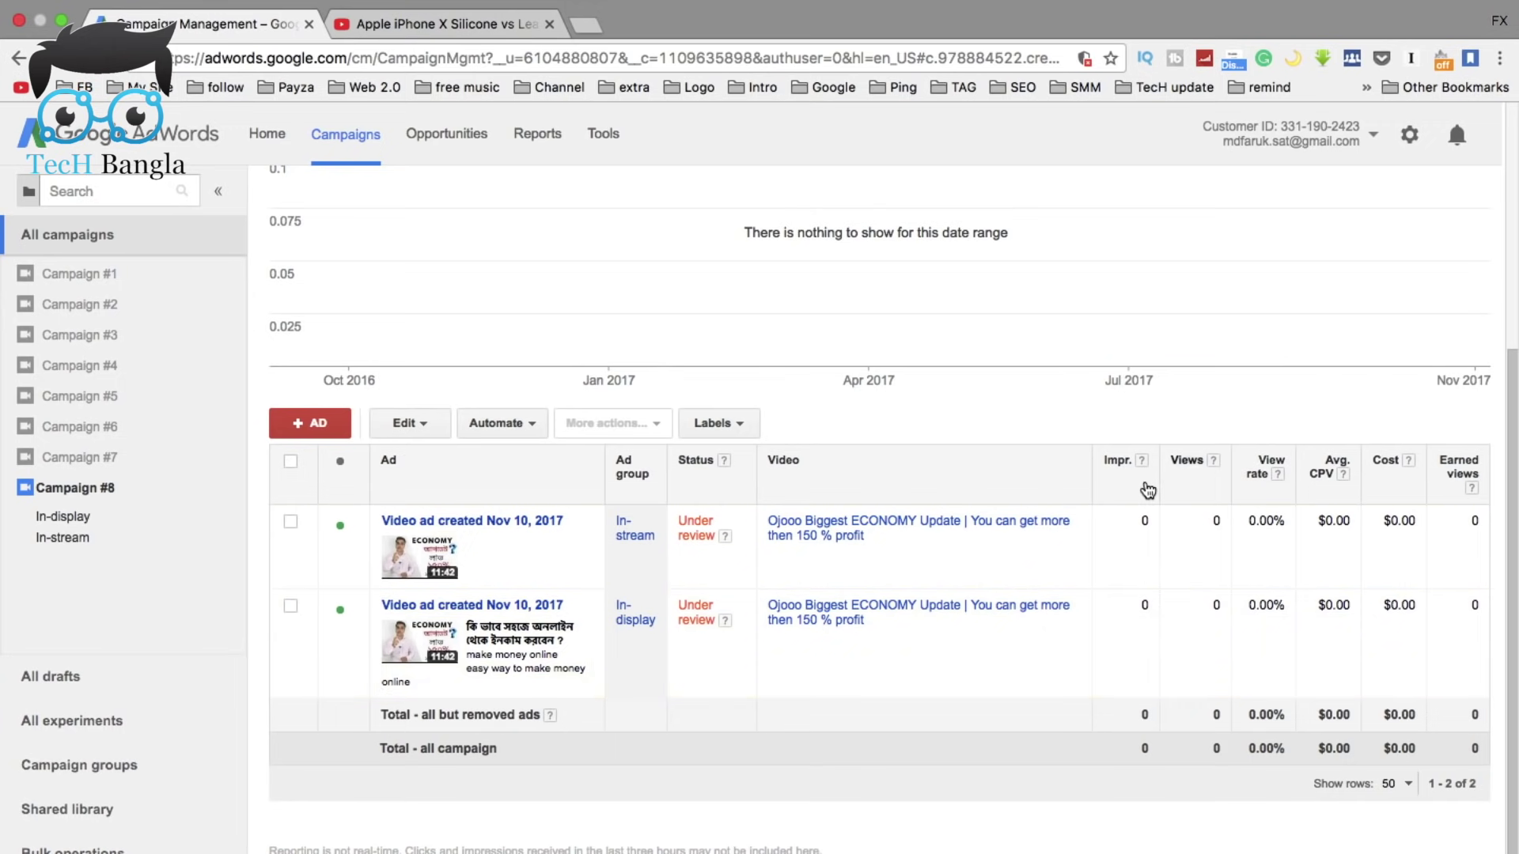
{"action": "scroll", "coordinate": [1148, 491], "scroll_direction": "up", "scroll_amount": 5}
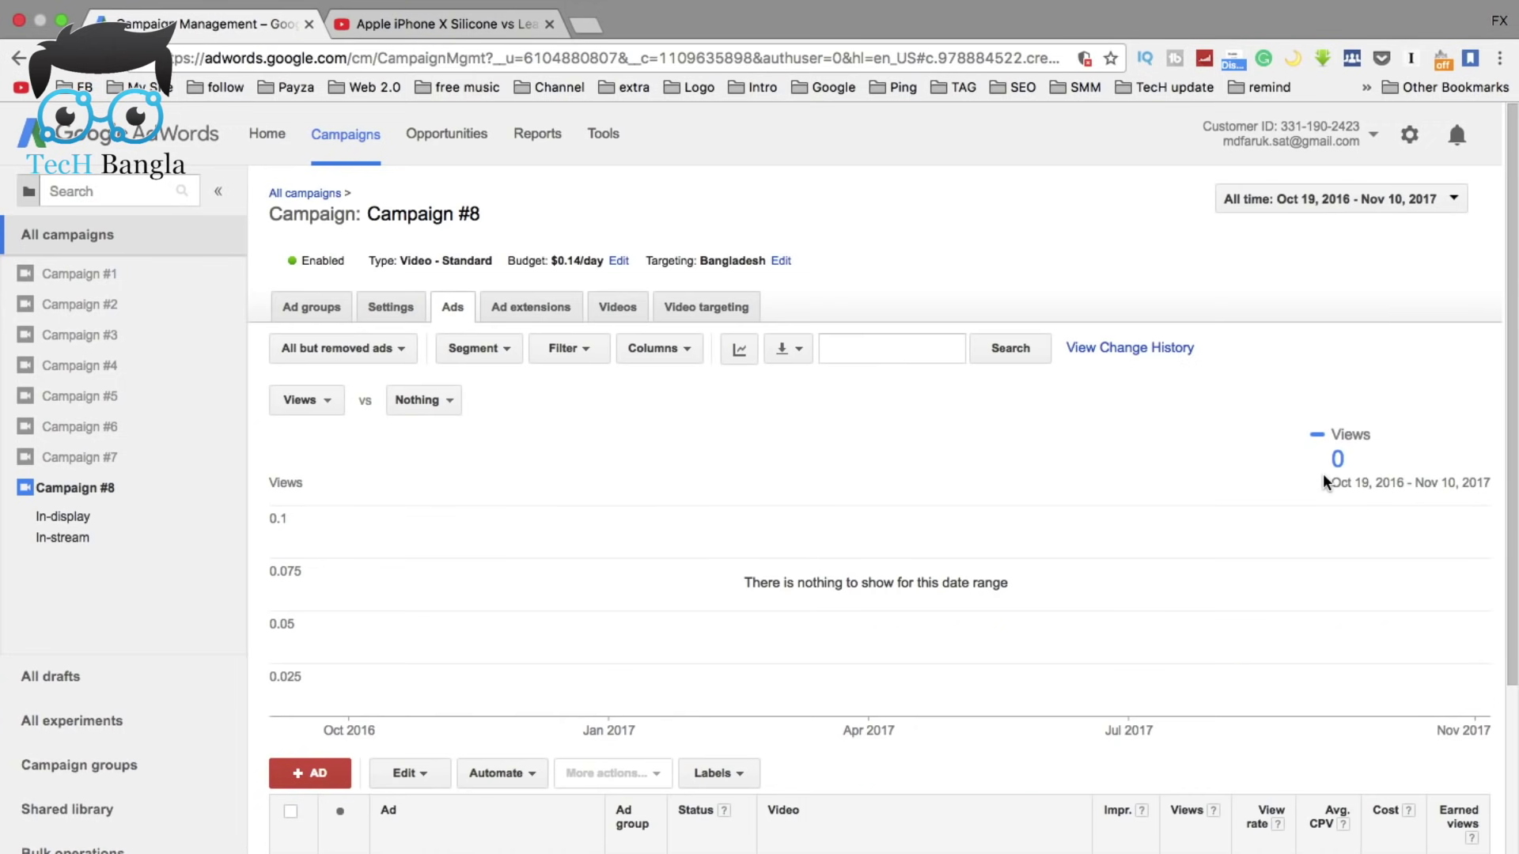
{"action": "scroll", "coordinate": [1326, 481], "scroll_direction": "down", "scroll_amount": 5}
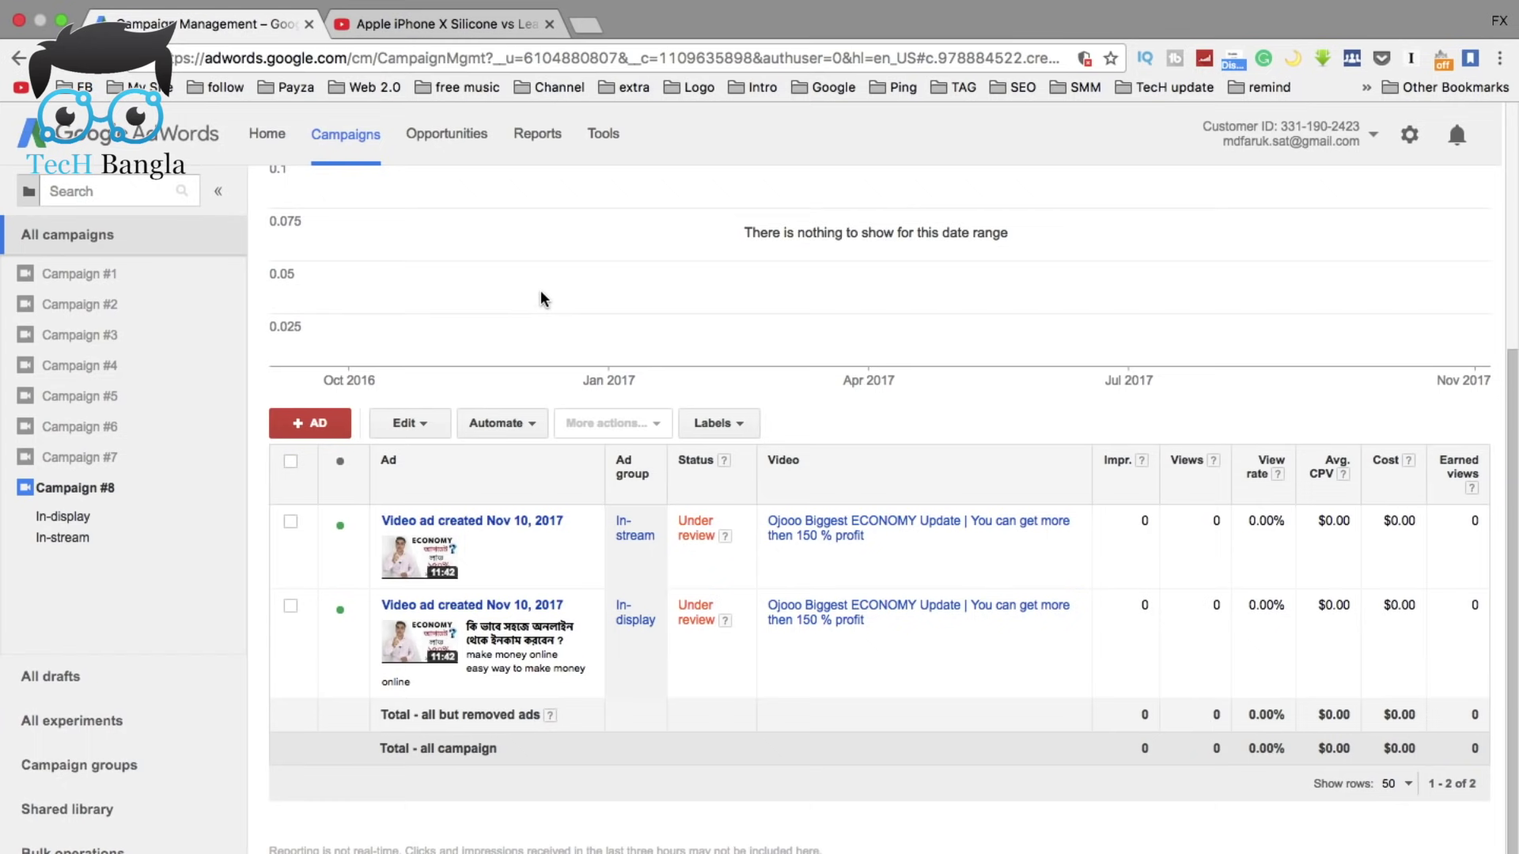
{"action": "scroll", "coordinate": [546, 301], "scroll_direction": "up", "scroll_amount": 5}
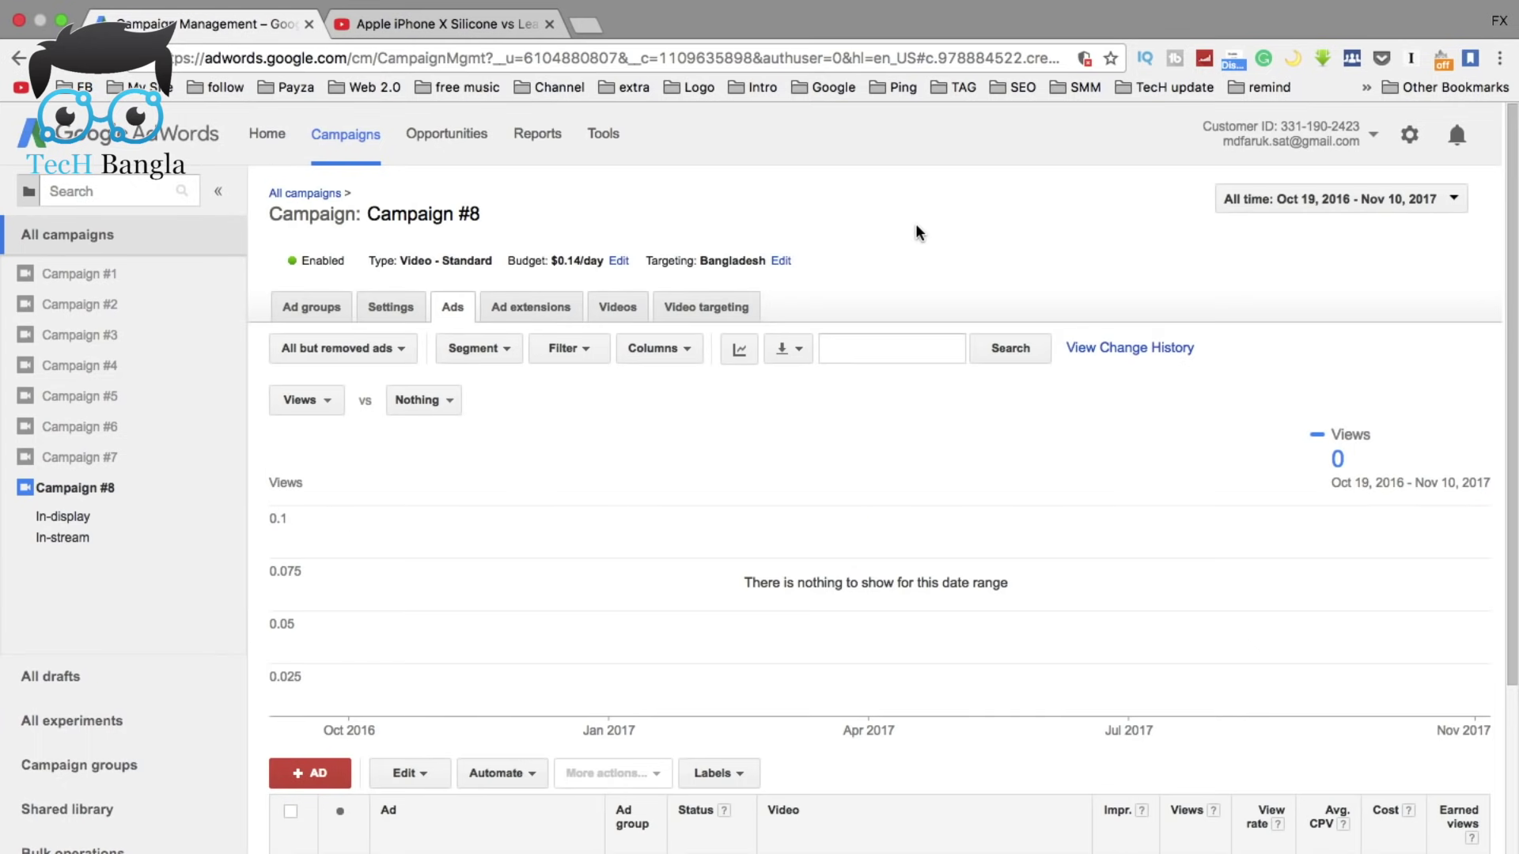